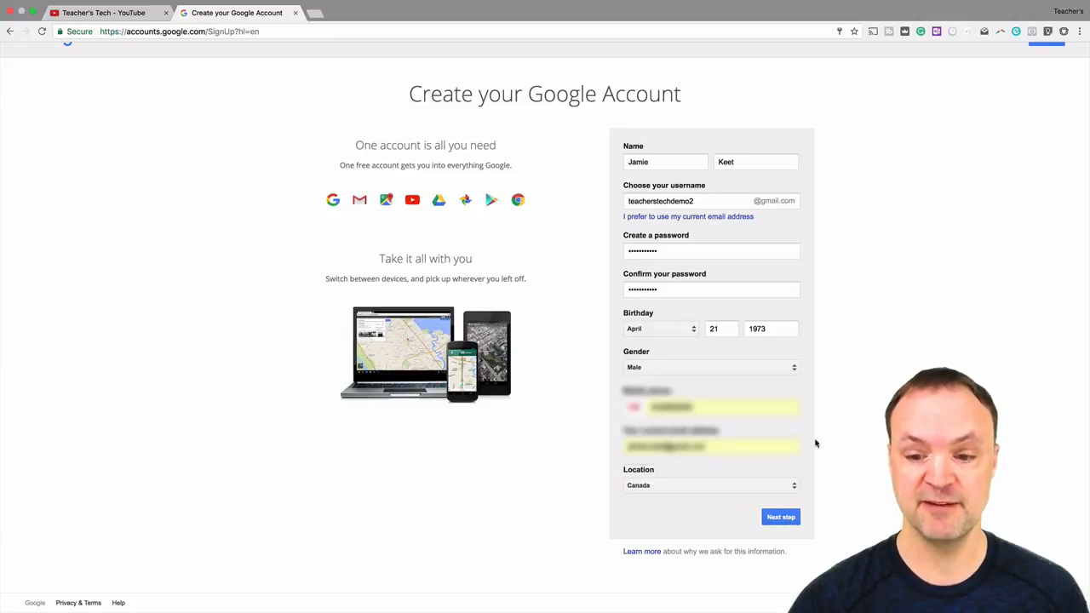
- Submit the signup form, accept Google's privacy terms, and save the new password in the browser
{"action": "left_click", "coordinate": [783, 517]}
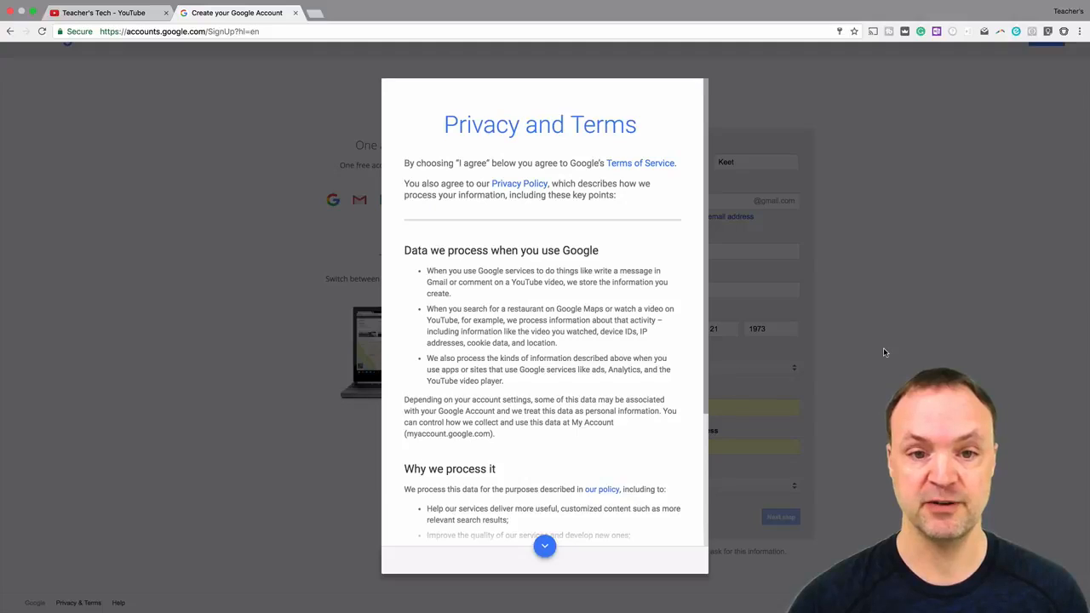
{"action": "scroll", "coordinate": [536, 342], "scroll_direction": "down", "scroll_amount": 5}
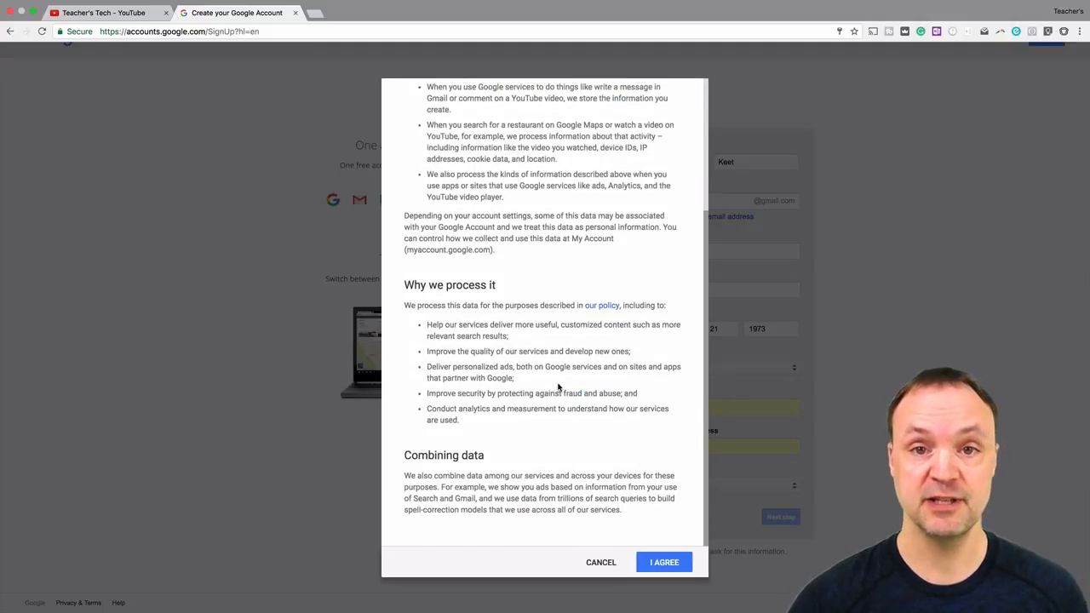
{"action": "left_click", "coordinate": [655, 566]}
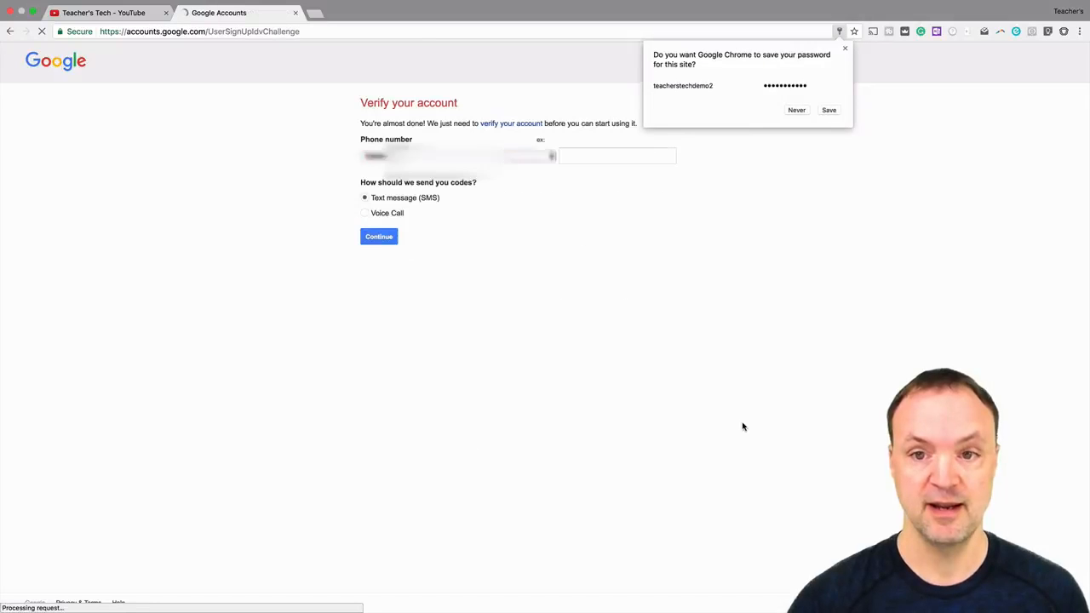
{"action": "left_click", "coordinate": [828, 110]}
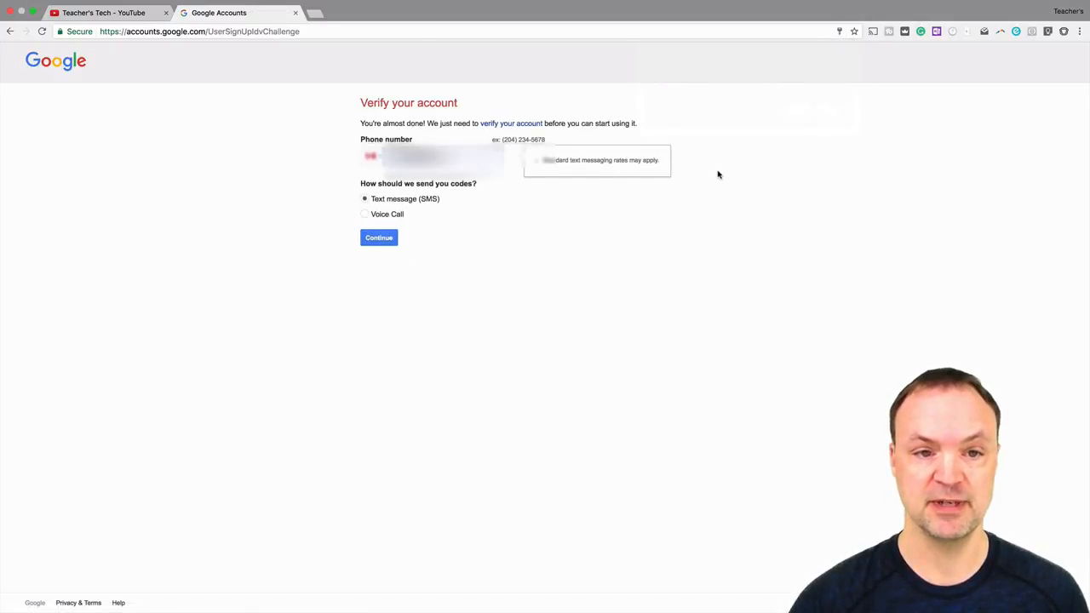
- Verify the phone number with the verification code sent by text message
{"action": "left_click", "coordinate": [388, 241]}
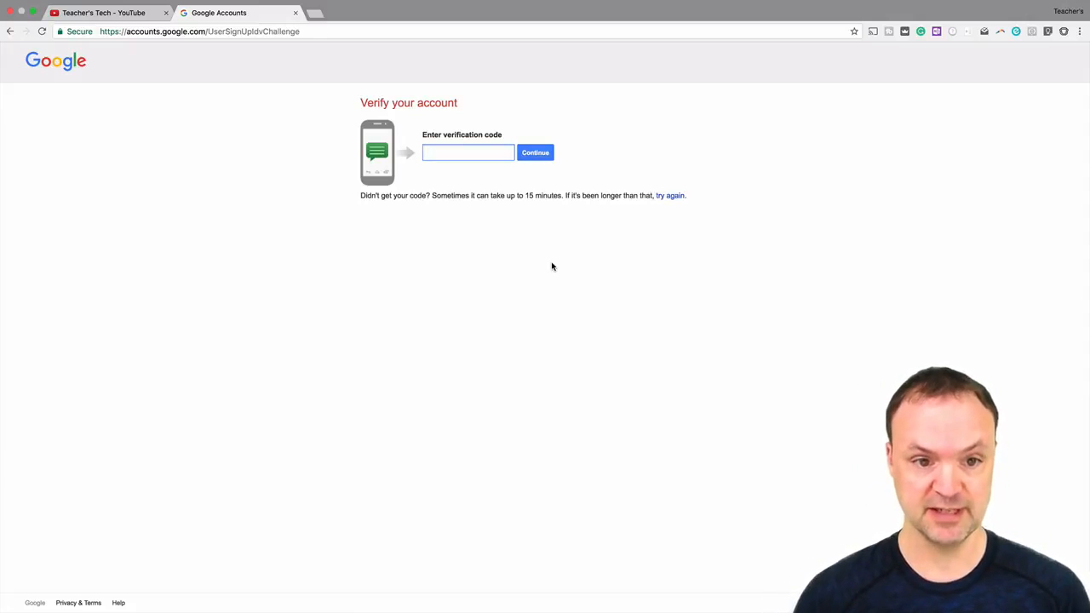
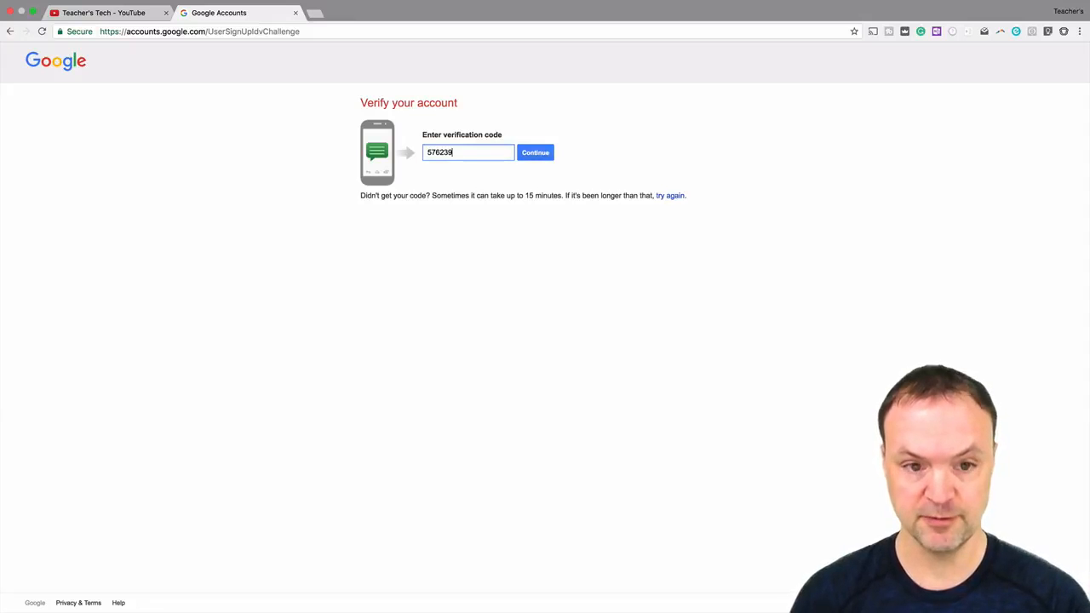
{"action": "left_click", "coordinate": [534, 153]}
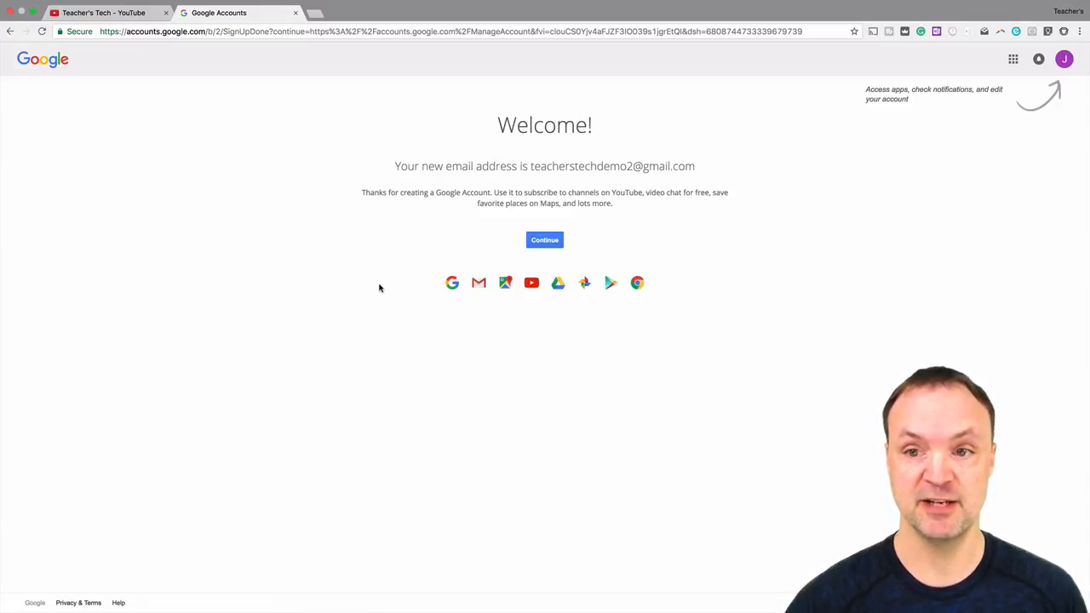
- Continue past the Welcome page and open YouTube from the Google apps grid
{"action": "left_click", "coordinate": [549, 245]}
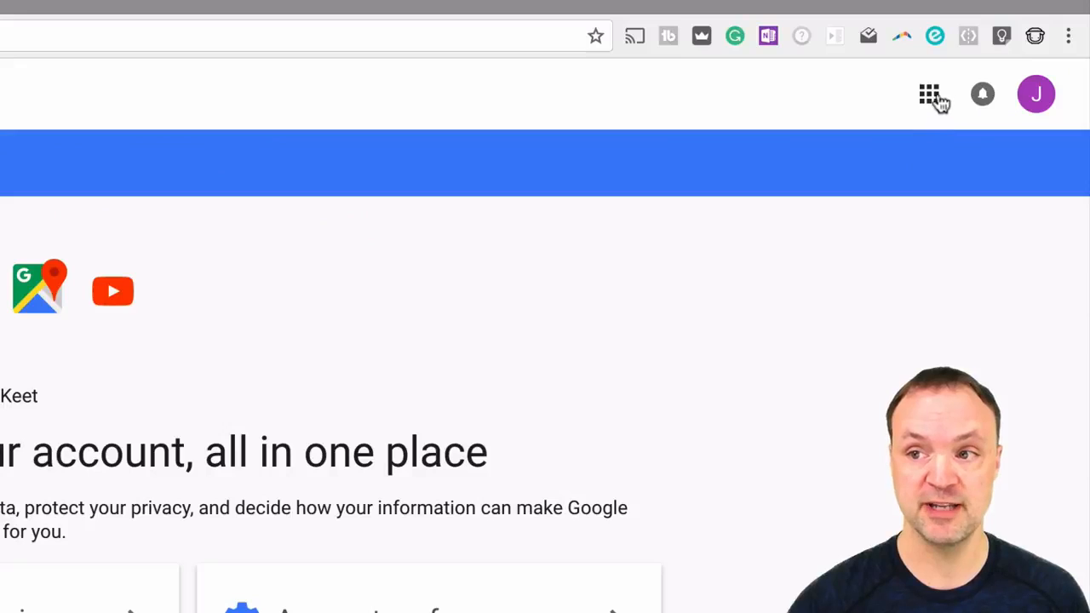
{"action": "left_click", "coordinate": [937, 100]}
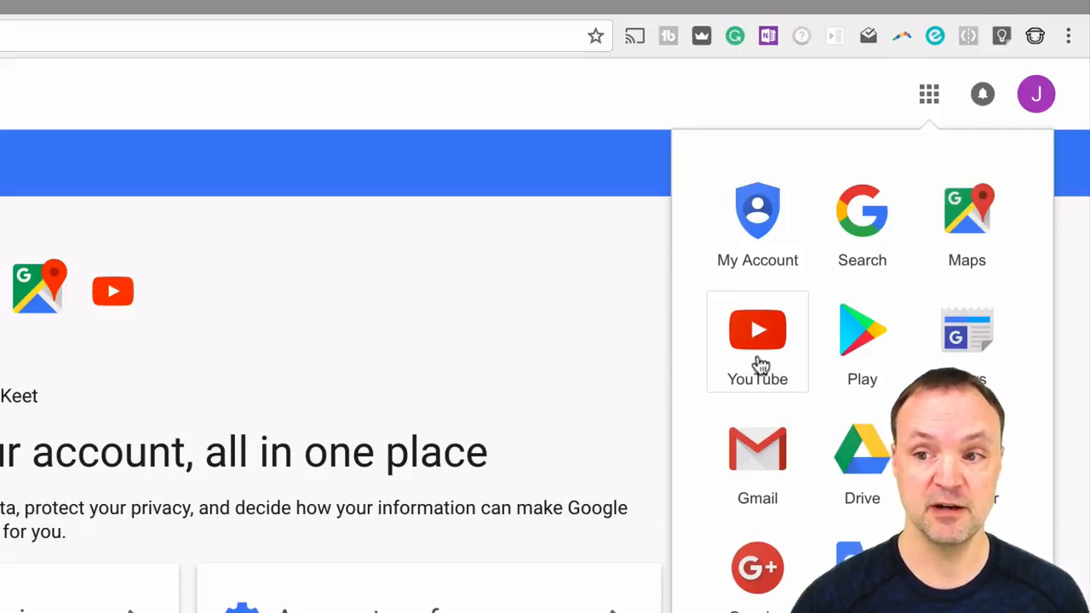
{"action": "left_click", "coordinate": [759, 359]}
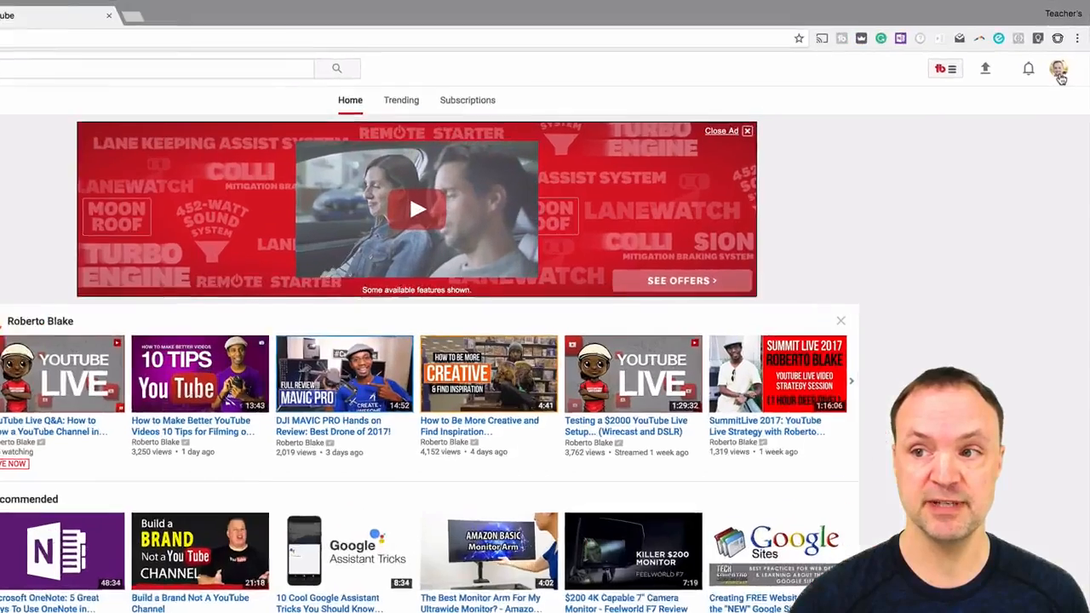
- Sign in to YouTube with the newly created account through Add account
{"action": "left_click", "coordinate": [1060, 75]}
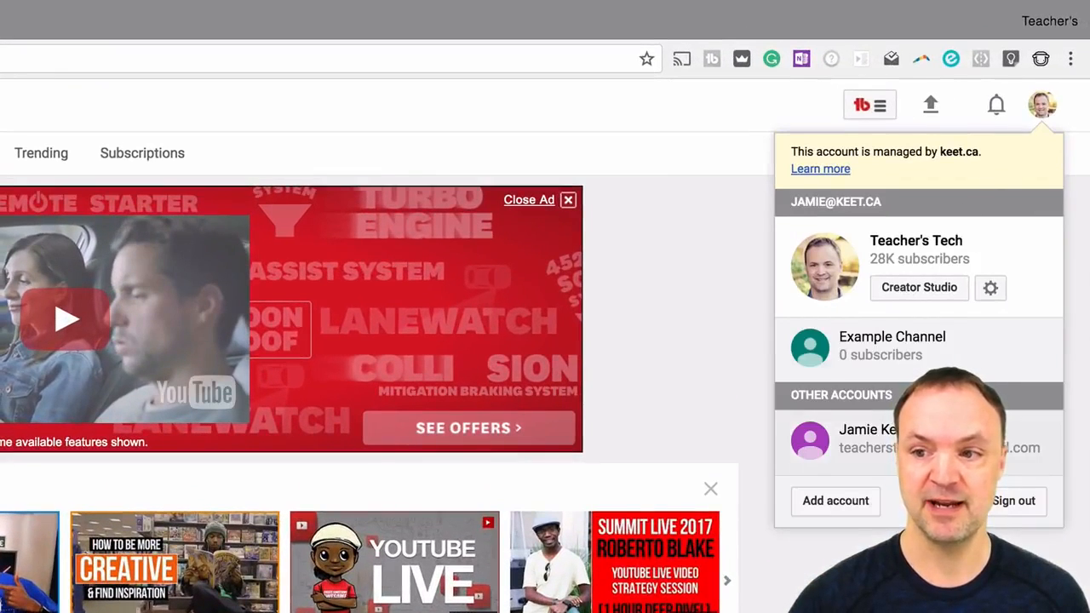
{"action": "left_click", "coordinate": [852, 504]}
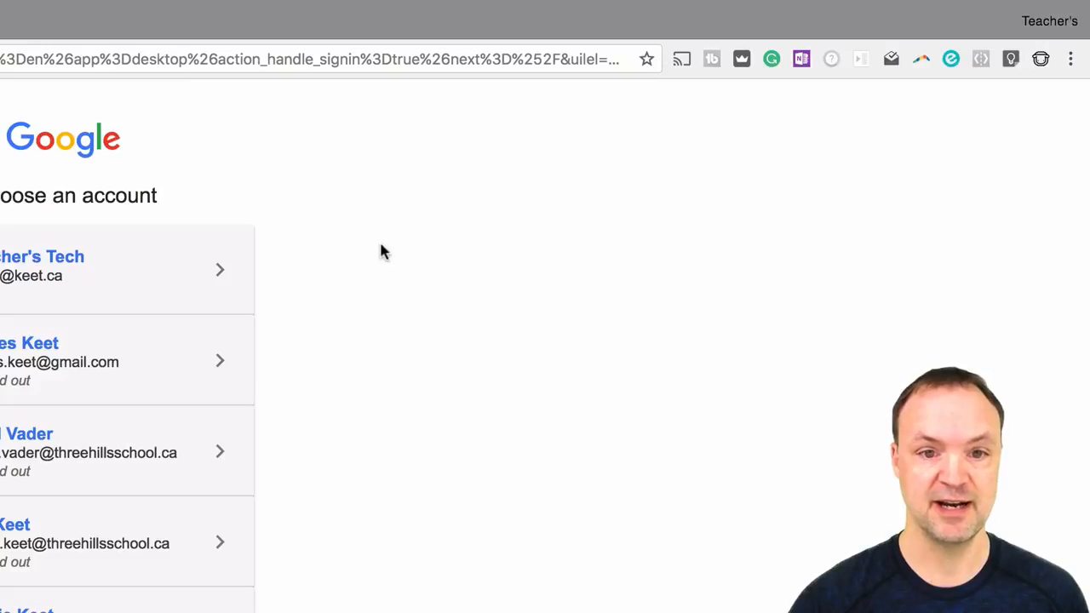
{"action": "left_click", "coordinate": [478, 583]}
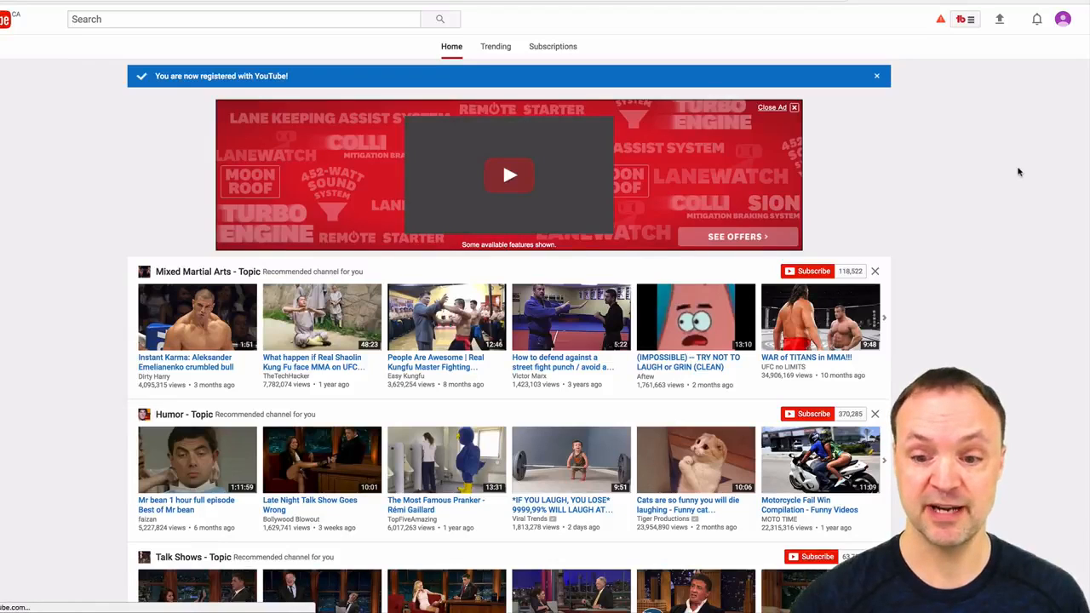
- Open Creator Studio for the new account from the account menu
{"action": "left_click", "coordinate": [1062, 20]}
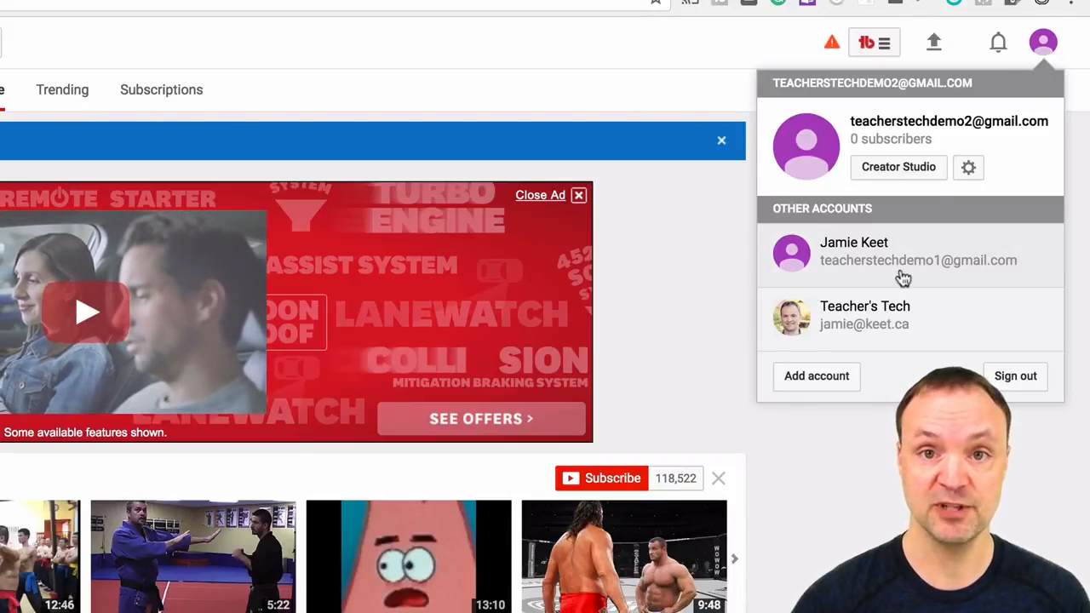
{"action": "left_click", "coordinate": [877, 423]}
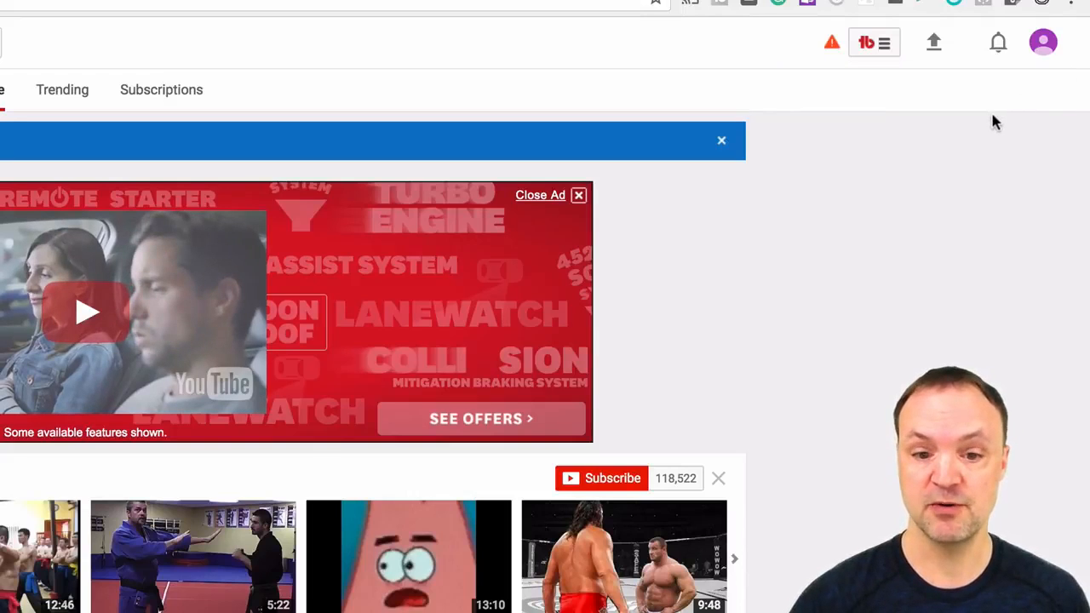
{"action": "left_click", "coordinate": [1044, 42]}
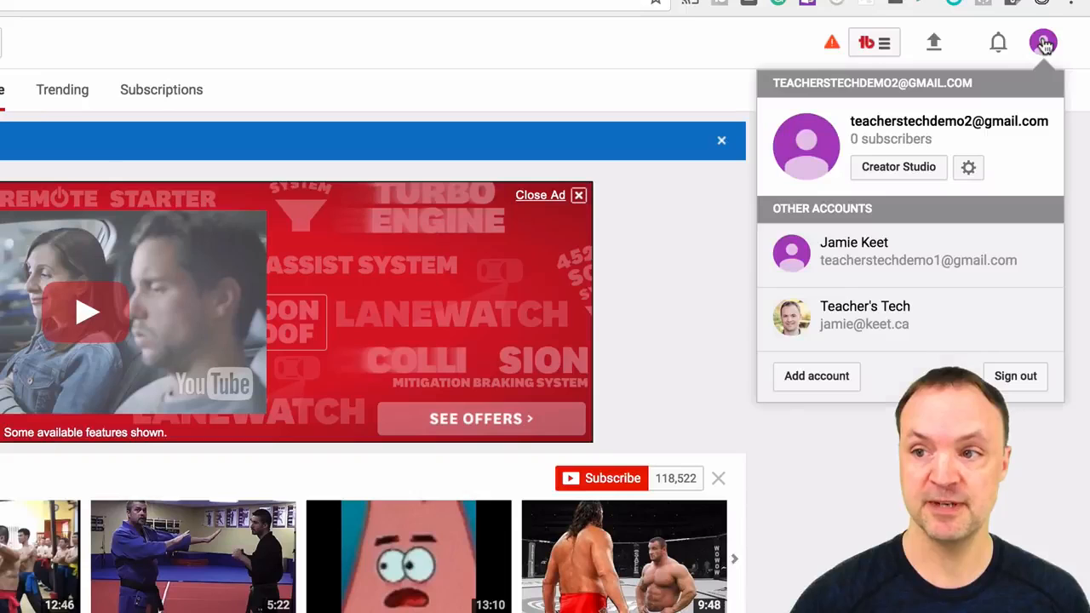
{"action": "left_click", "coordinate": [899, 169]}
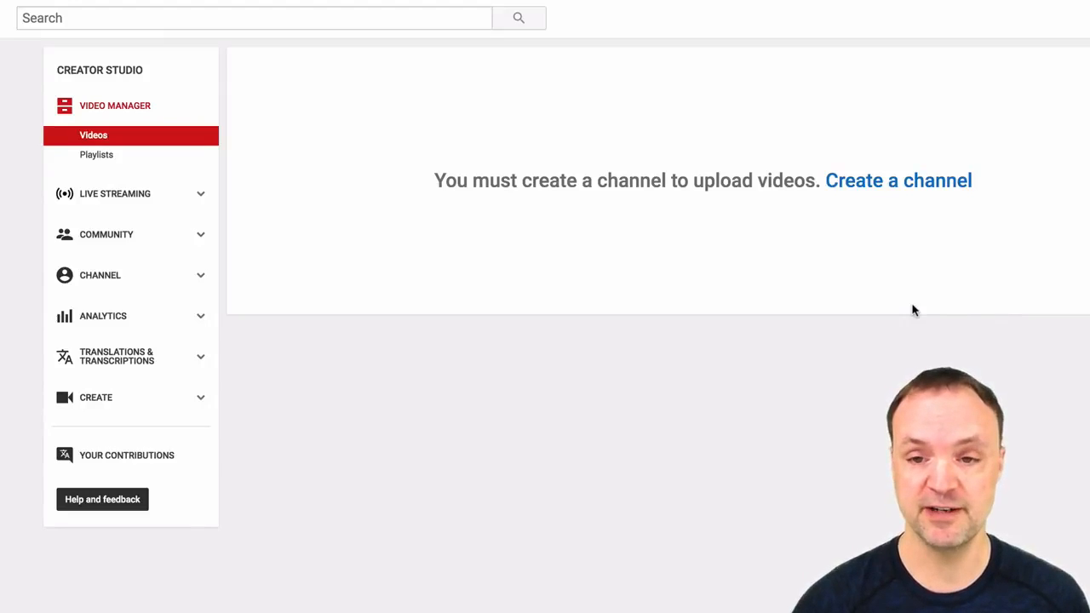
- Create the channel, keeping the account's first and last name as its name
{"action": "left_click", "coordinate": [885, 192]}
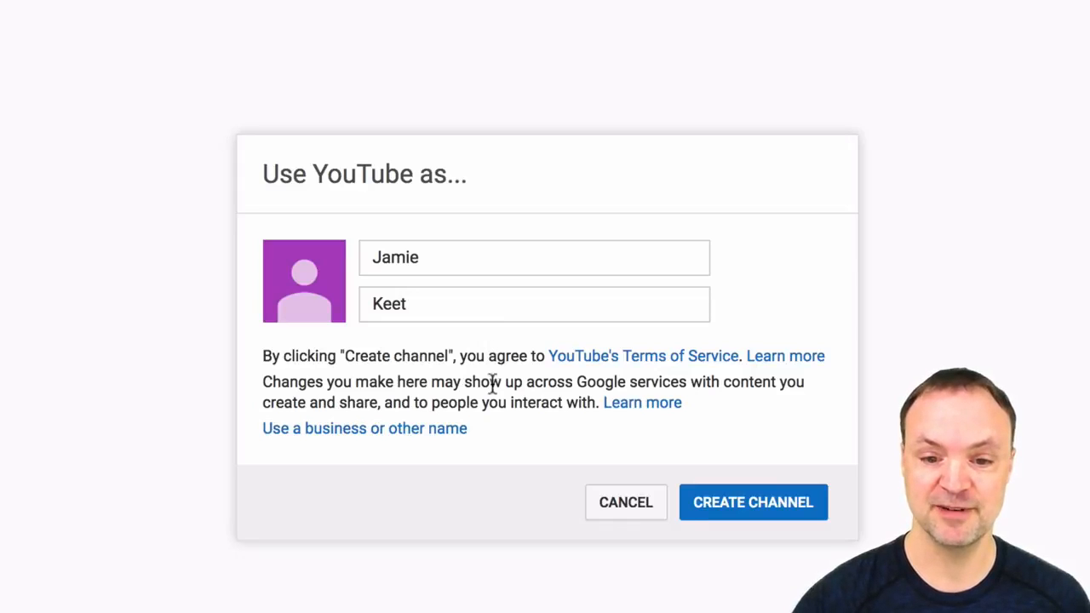
{"action": "left_click", "coordinate": [748, 510]}
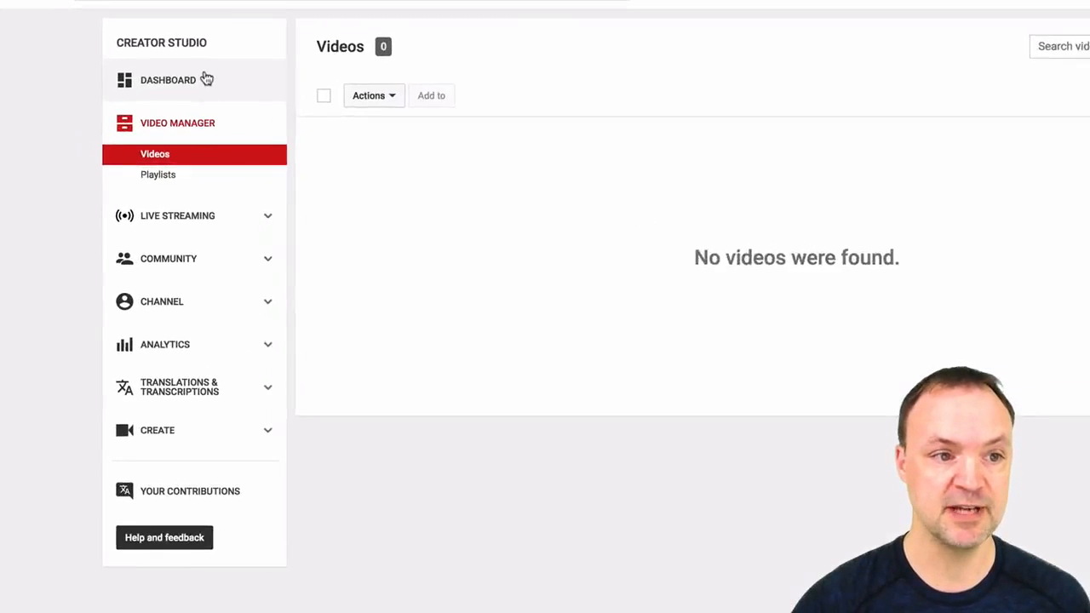
- Go to the Creator Studio dashboard and view the new channel's own page
{"action": "left_click", "coordinate": [229, 66]}
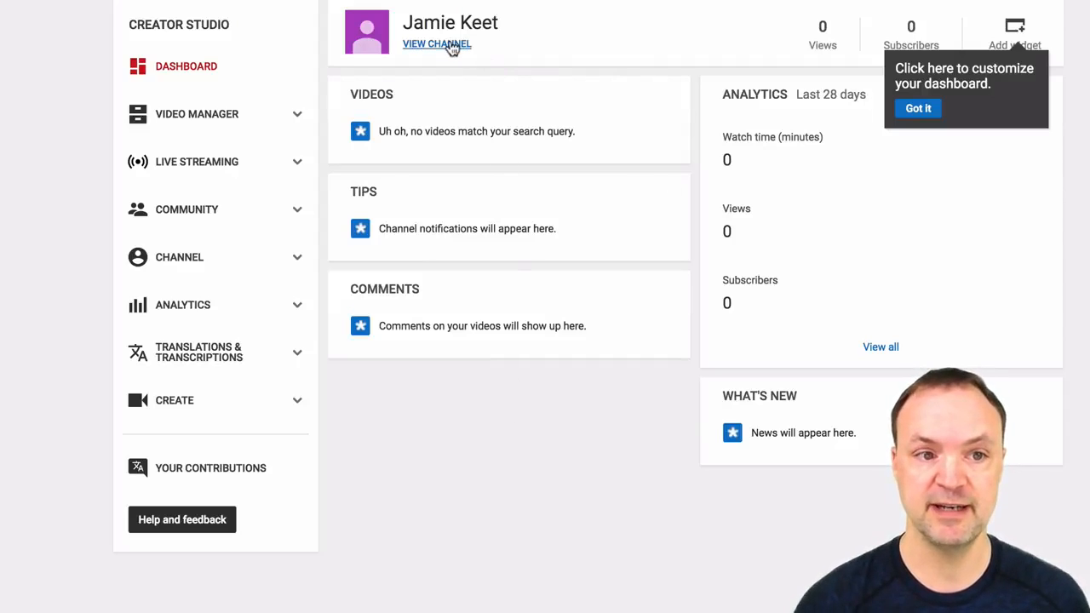
{"action": "left_click", "coordinate": [452, 47]}
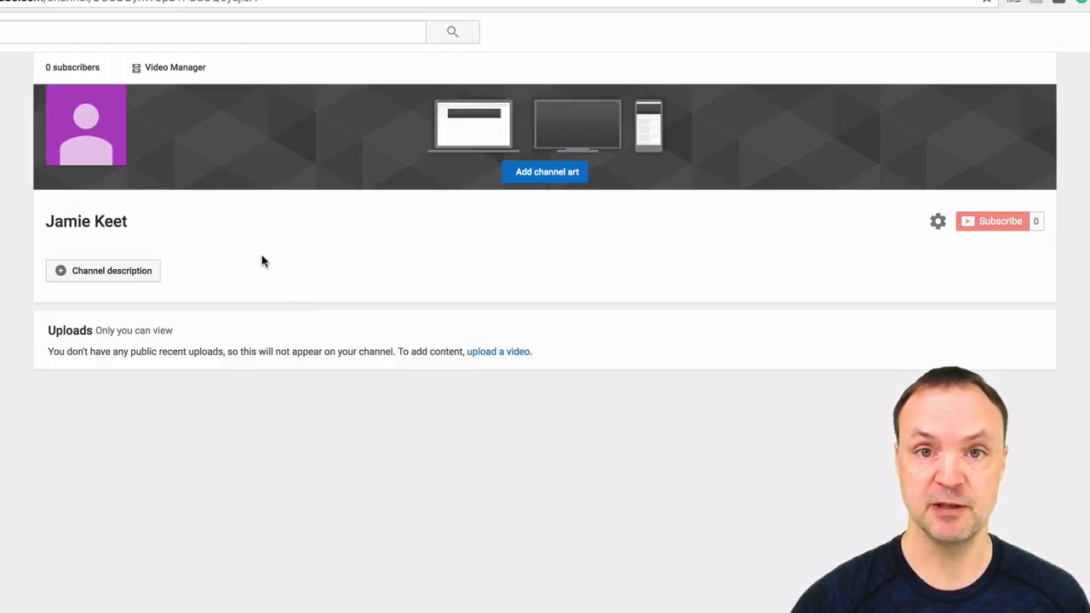
- Upload pic.jpg from the YouTube folder as the puppy profile photo
{"action": "mouse_move", "coordinate": [137, 138]}
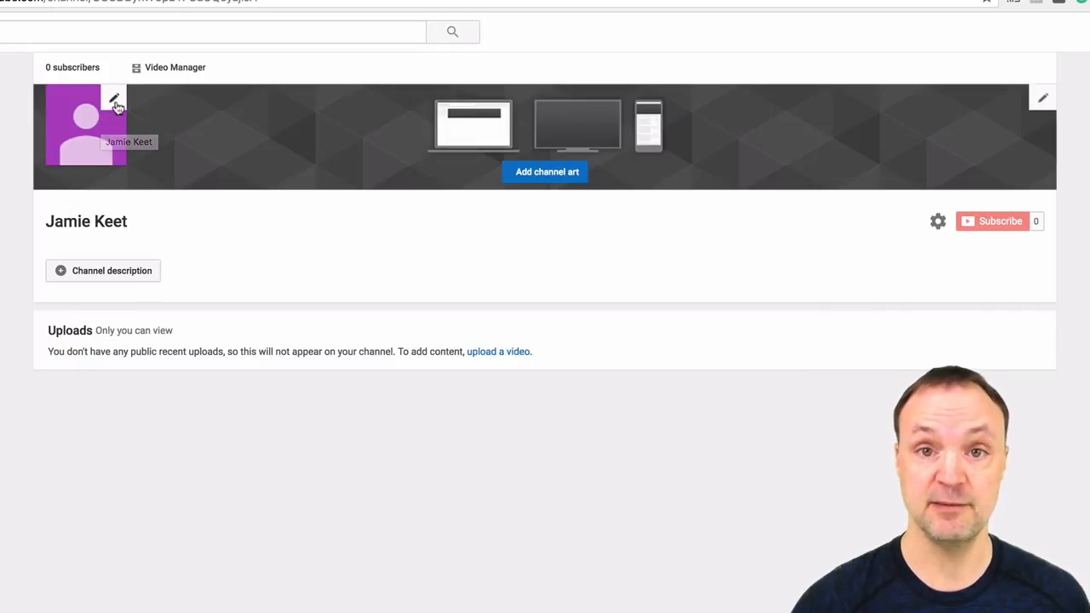
{"action": "left_click", "coordinate": [115, 102]}
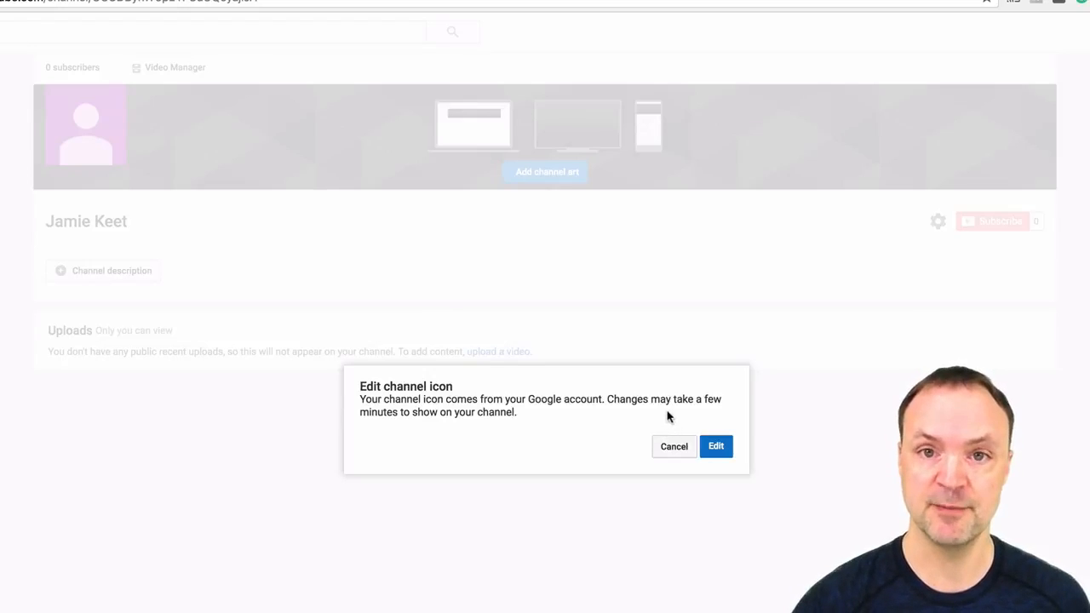
{"action": "left_click", "coordinate": [716, 448]}
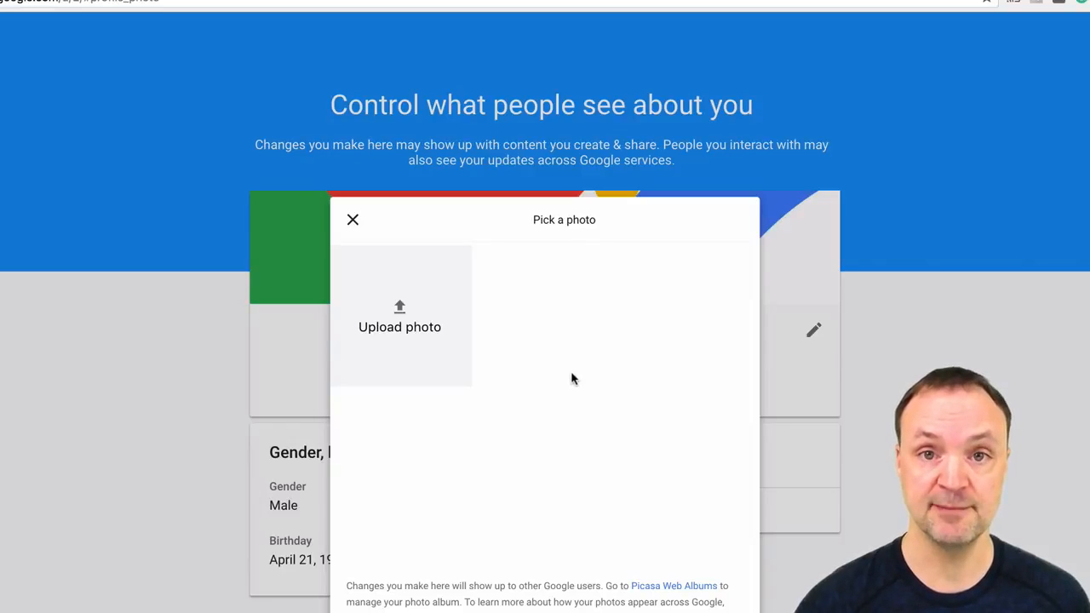
{"action": "left_click", "coordinate": [400, 311]}
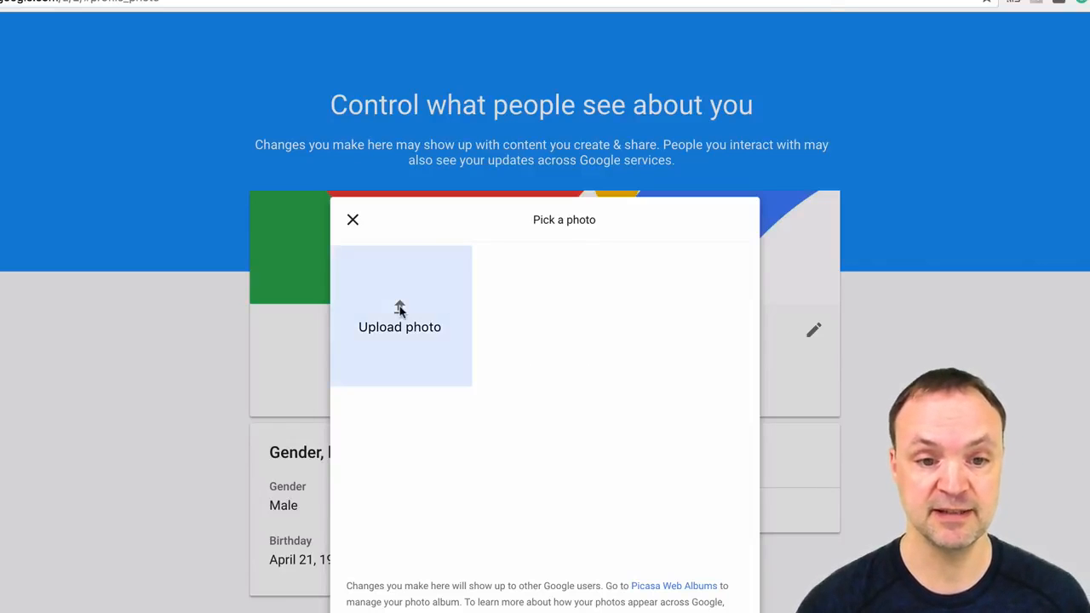
{"action": "scroll", "coordinate": [498, 119], "scroll_direction": "down", "scroll_amount": 3}
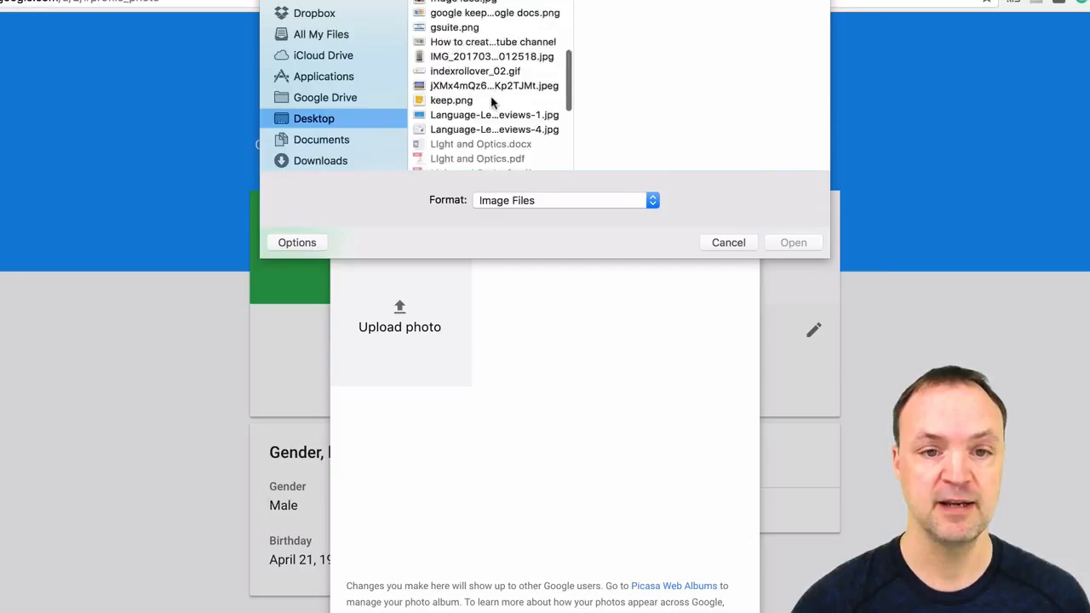
{"action": "scroll", "coordinate": [491, 102], "scroll_direction": "down", "scroll_amount": 5}
{"action": "left_click", "coordinate": [455, 149]}
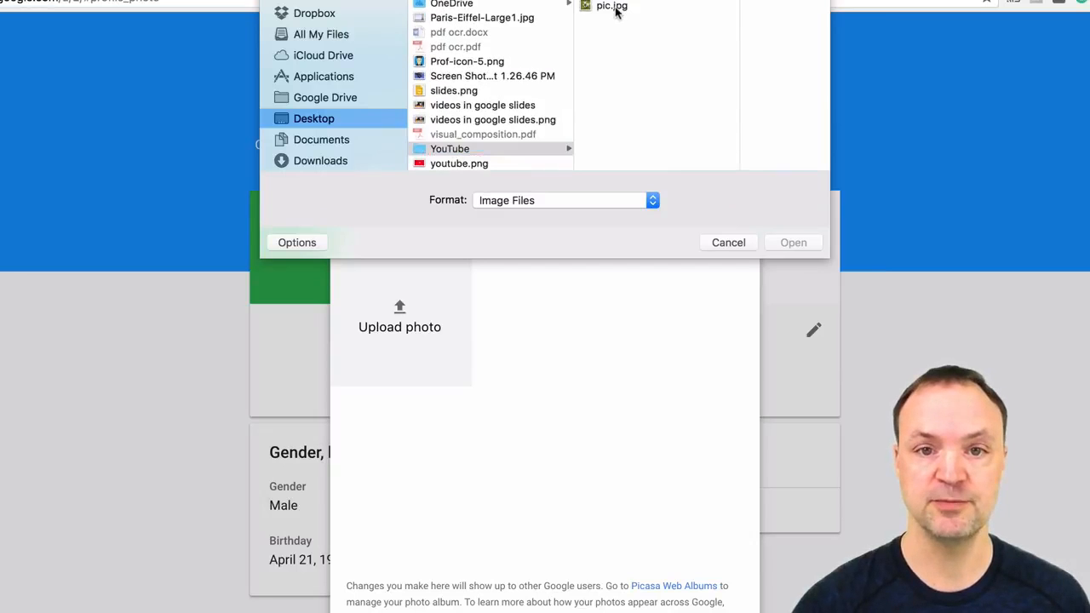
{"action": "left_click", "coordinate": [613, 6]}
{"action": "left_click", "coordinate": [794, 241]}
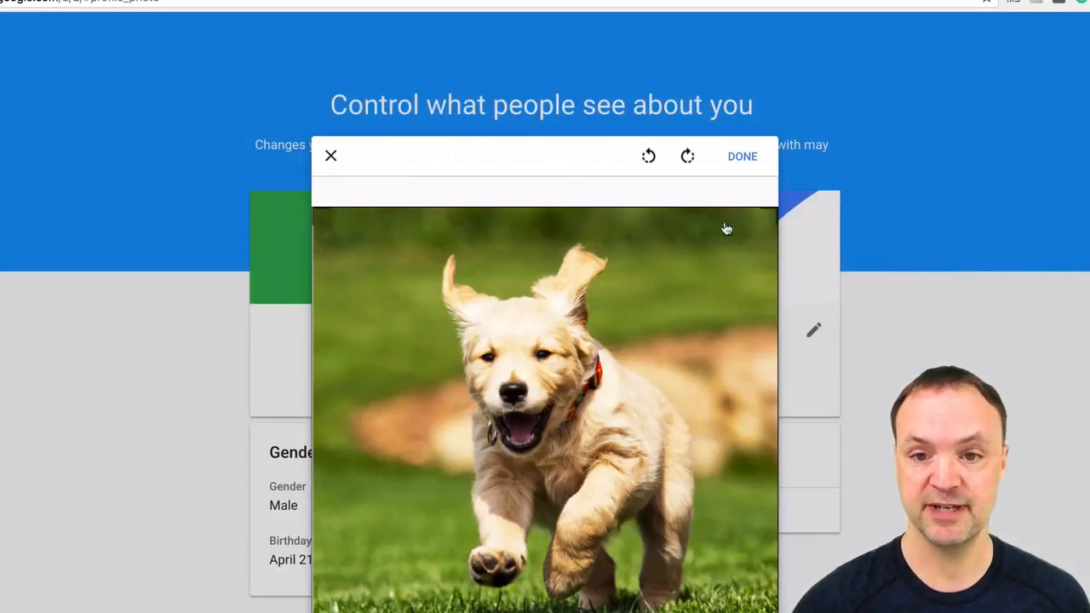
{"action": "left_click", "coordinate": [747, 156]}
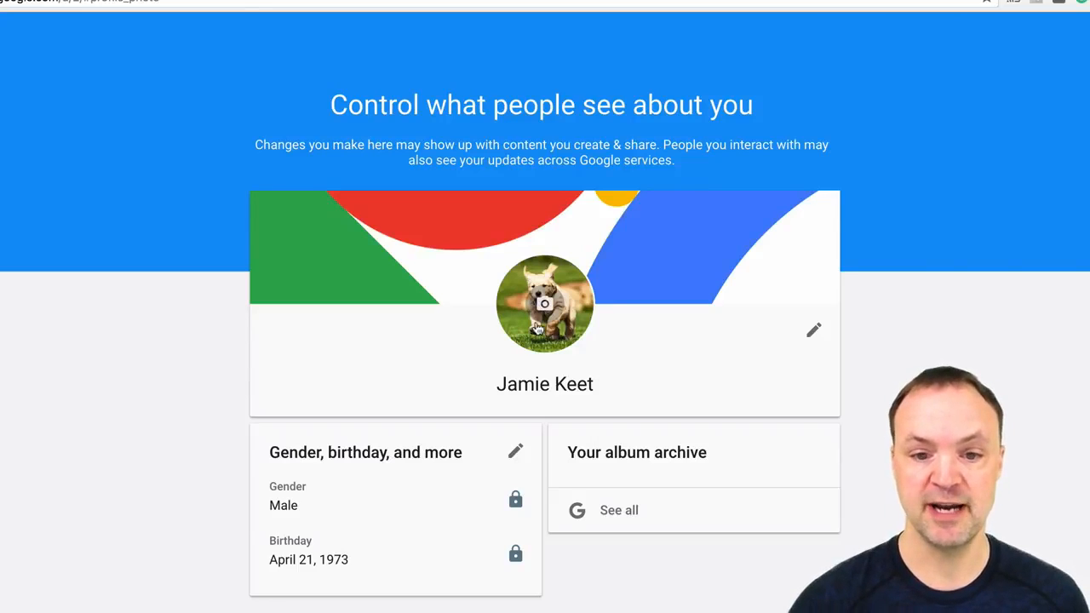
- Open the profile name editor and close it without changing the name
{"action": "left_click", "coordinate": [814, 333]}
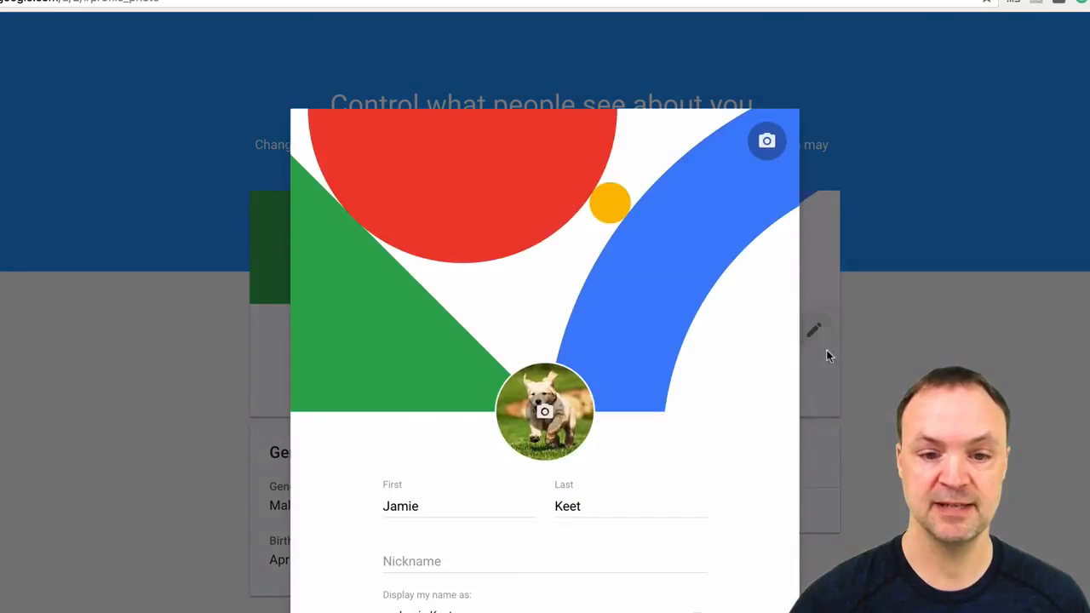
{"action": "left_click", "coordinate": [442, 502]}
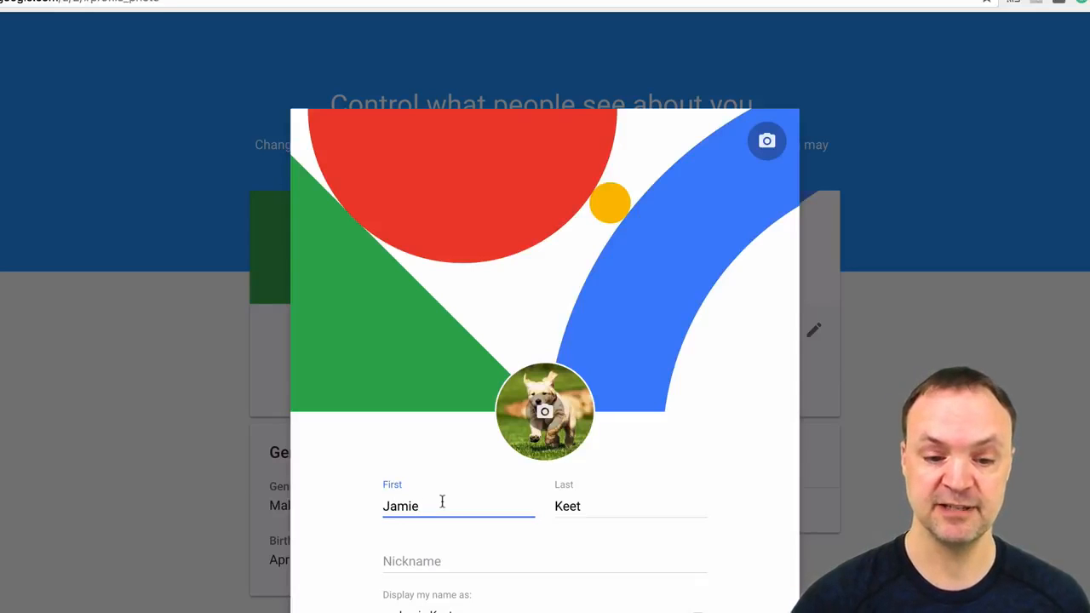
{"action": "key", "text": "Escape"}
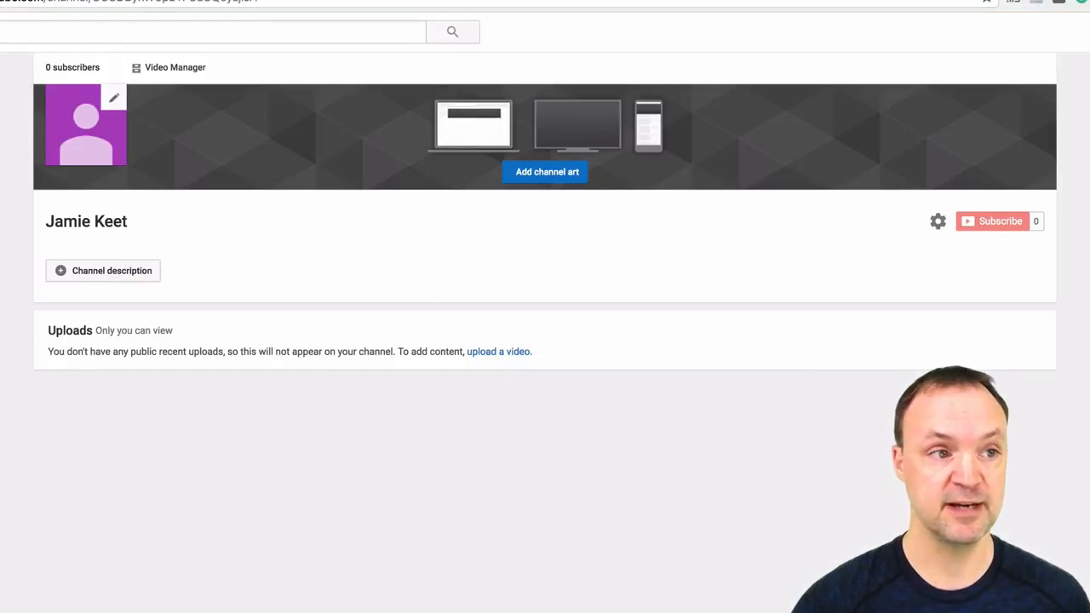
{"action": "key", "text": "super+r"}
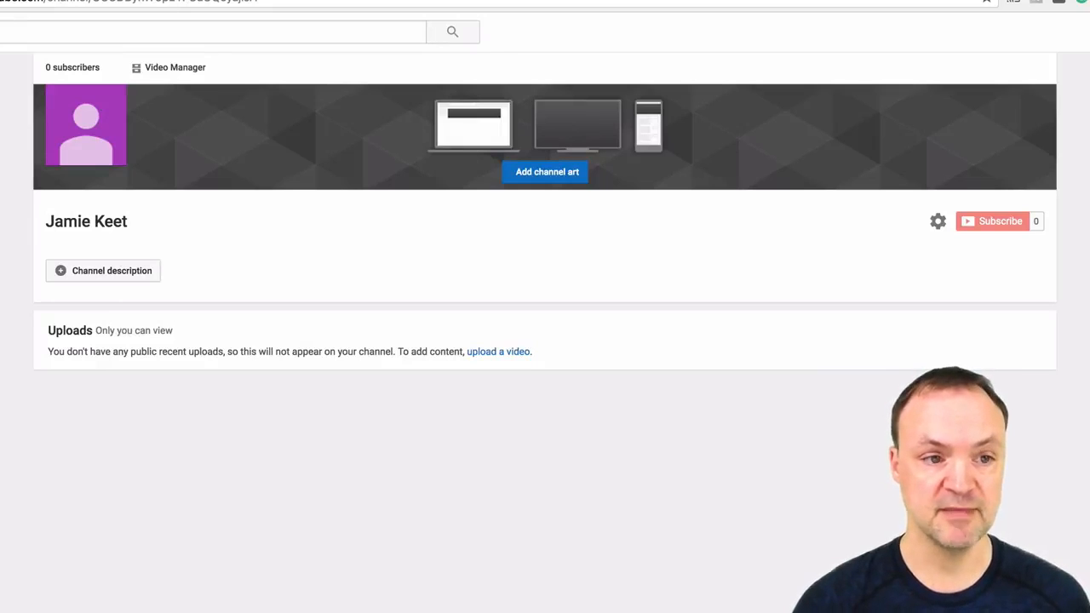
{"action": "mouse_move", "coordinate": [96, 117]}
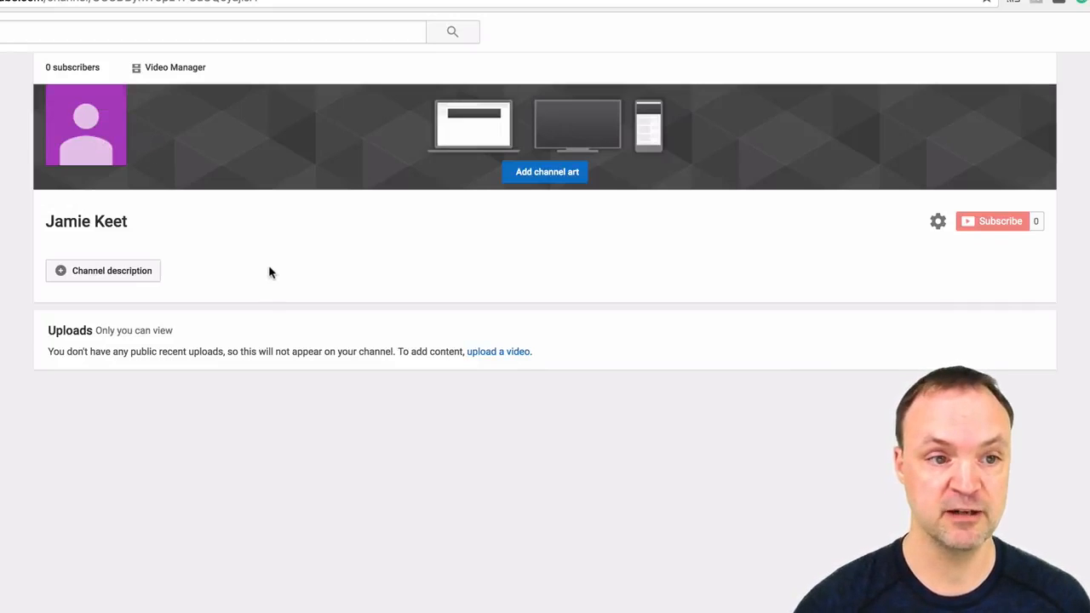
{"action": "mouse_move", "coordinate": [263, 190]}
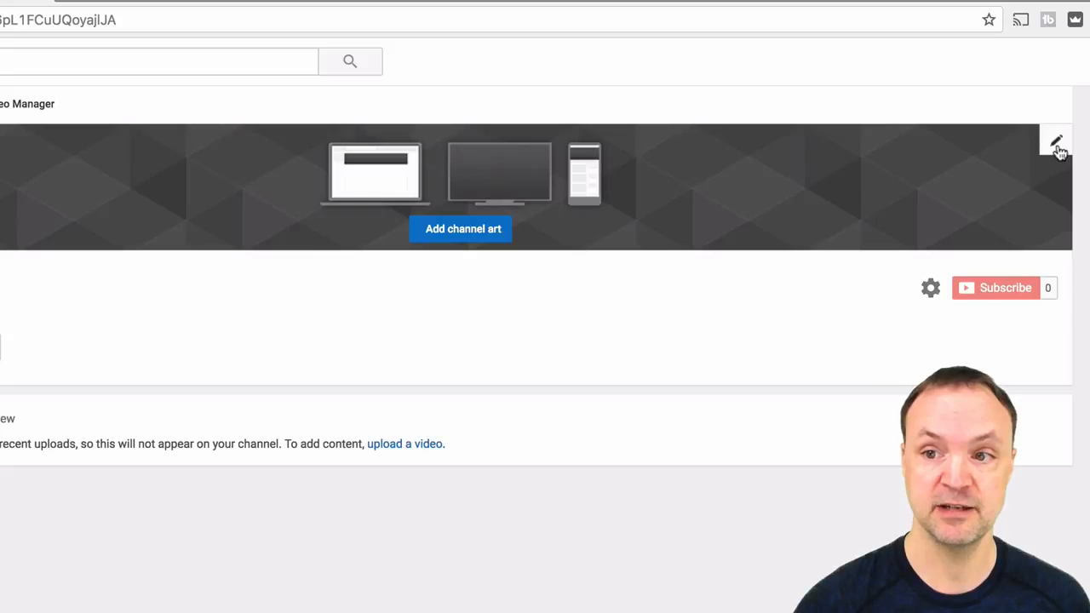
- Pick the lagoon photo with the yellow kayak from the stock gallery as channel art
{"action": "left_click", "coordinate": [462, 230]}
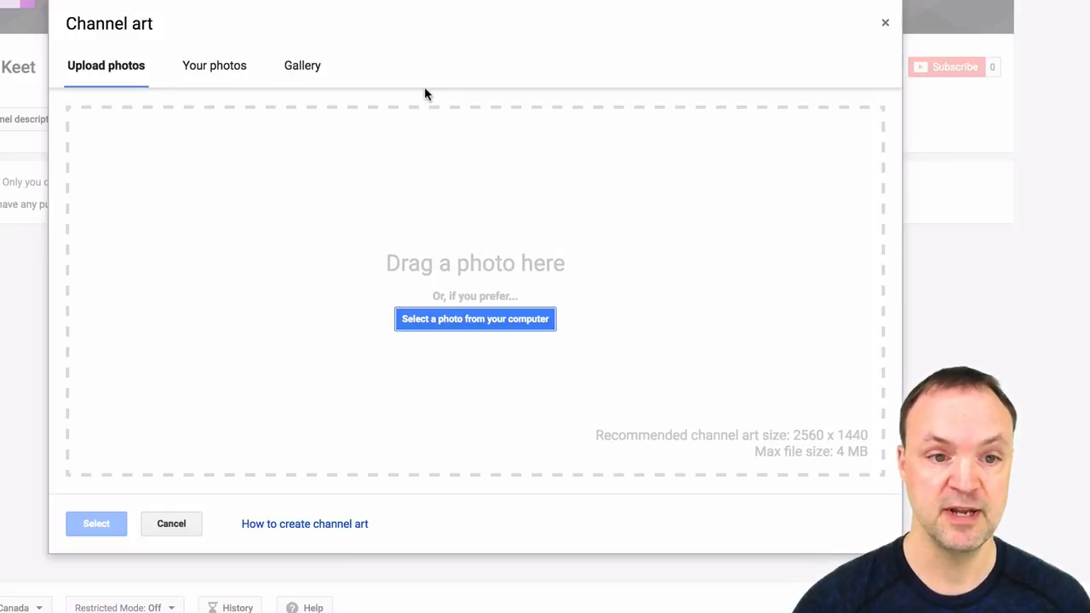
{"action": "left_click", "coordinate": [235, 73]}
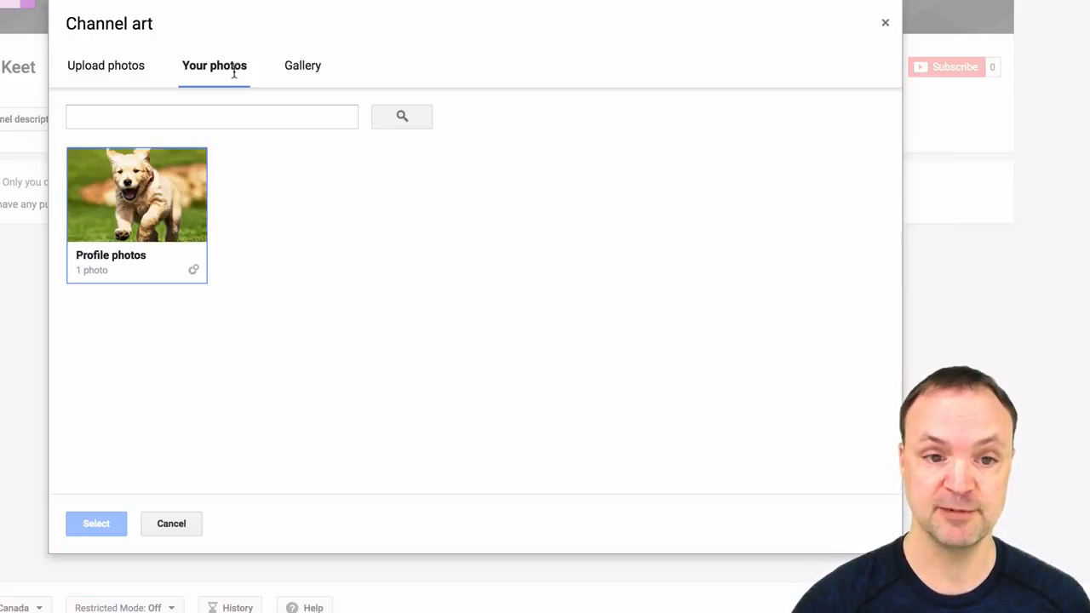
{"action": "left_click", "coordinate": [315, 75]}
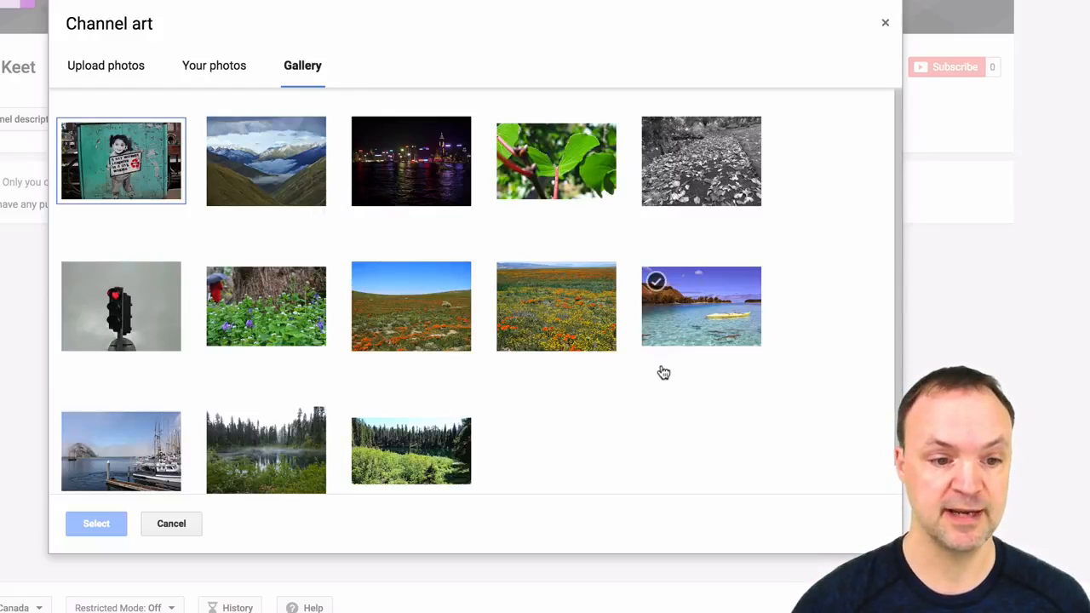
{"action": "left_click", "coordinate": [740, 302]}
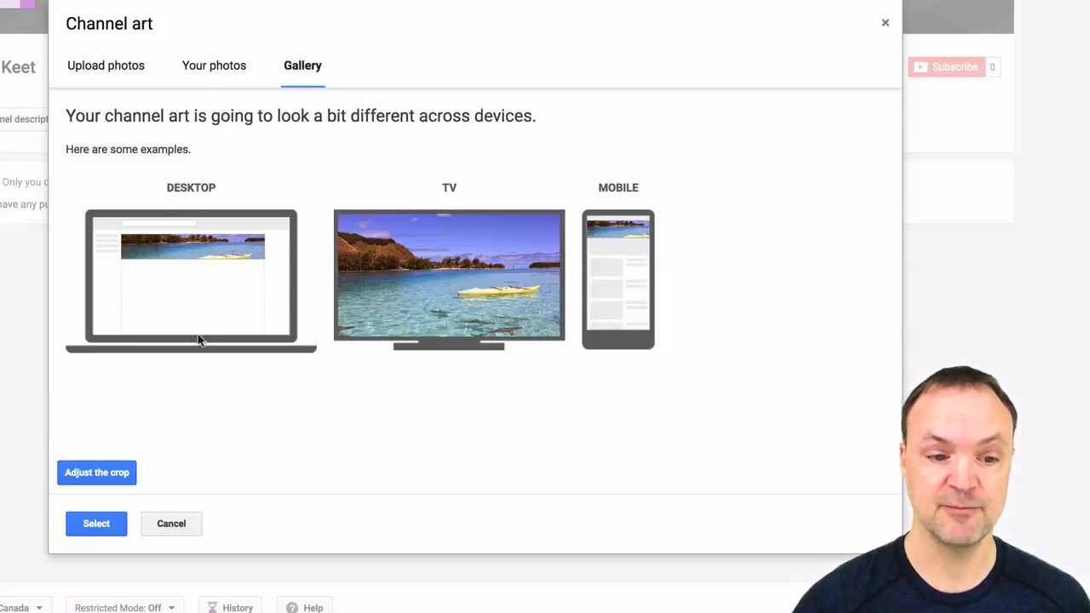
- Adjust the banner crop of the lagoon image and apply it
{"action": "left_click", "coordinate": [96, 474]}
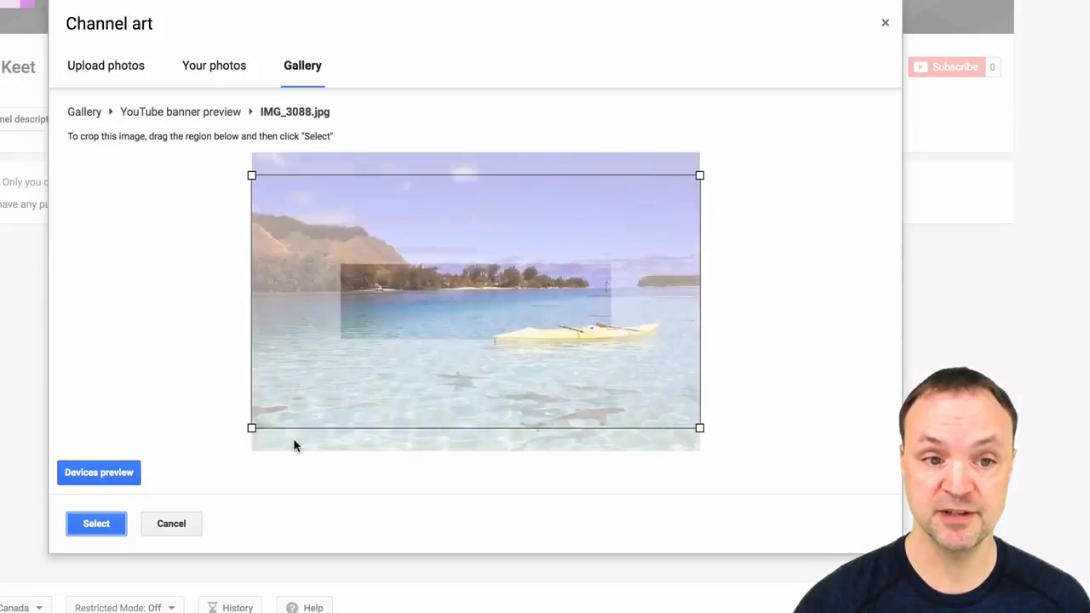
{"action": "left_click_drag", "start_coordinate": [430, 311], "coordinate": [420, 342]}
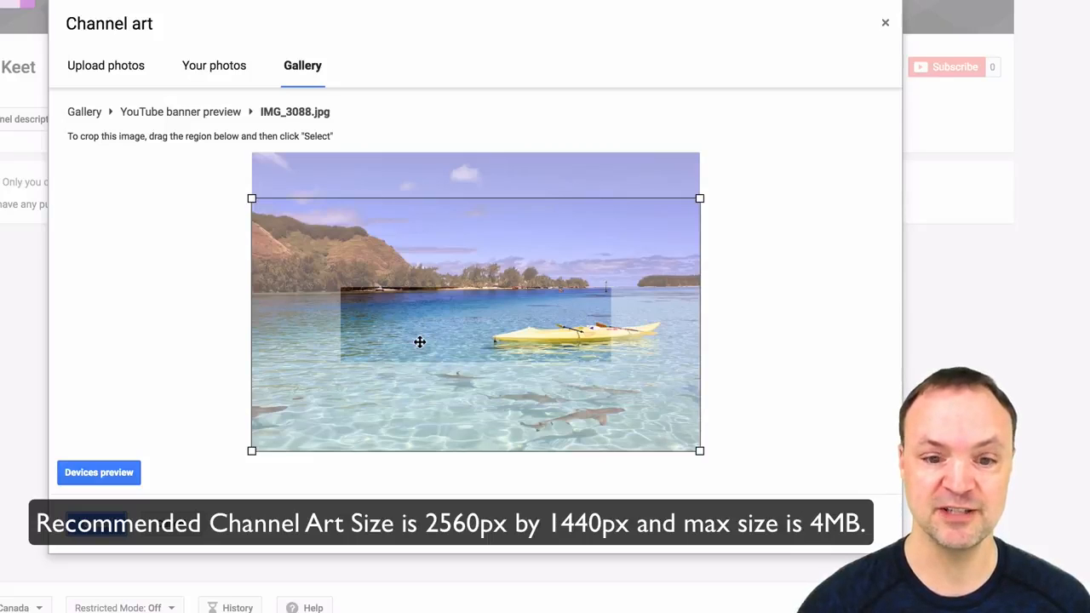
{"action": "mouse_move", "coordinate": [420, 340]}
{"action": "left_mouse_down"}
{"action": "mouse_move", "coordinate": [428, 302]}
{"action": "mouse_move", "coordinate": [426, 338]}
{"action": "mouse_move", "coordinate": [433, 312]}
{"action": "mouse_move", "coordinate": [431, 329]}
{"action": "left_mouse_up"}
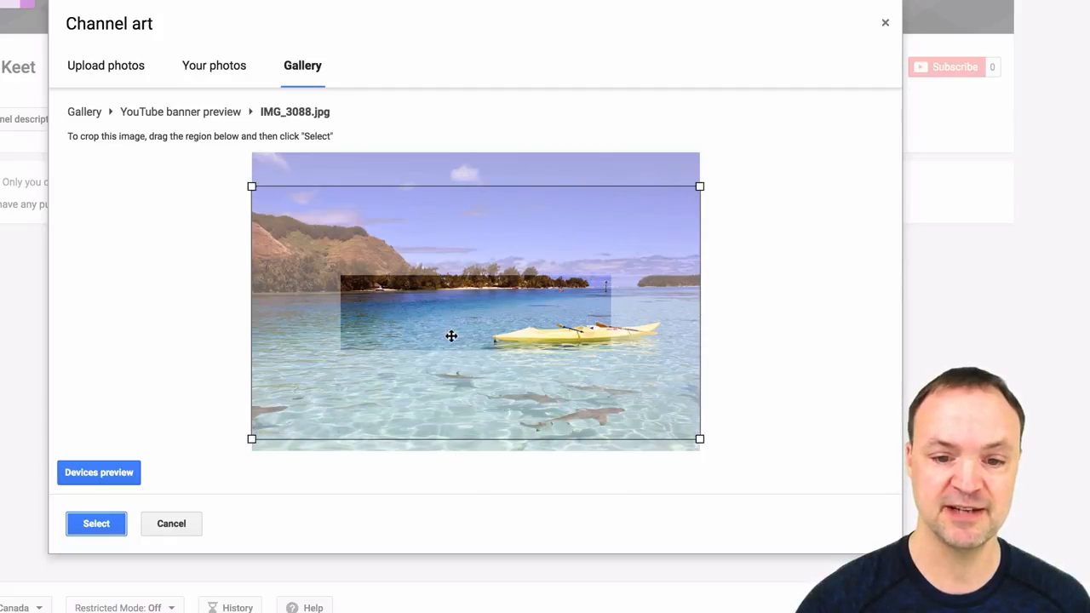
{"action": "left_click_drag", "start_coordinate": [464, 318], "coordinate": [466, 308]}
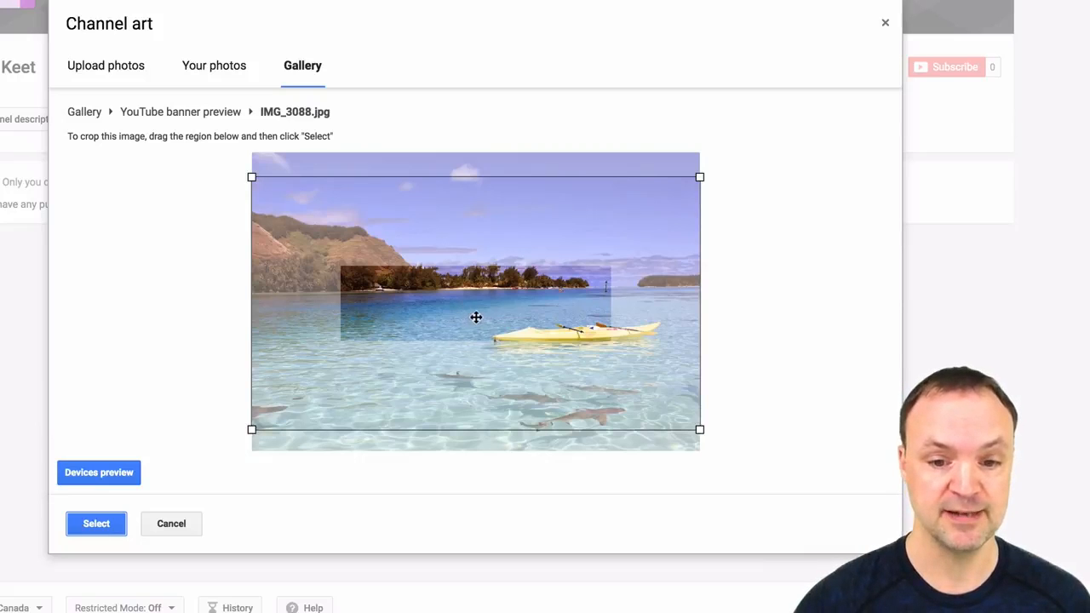
{"action": "left_click_drag", "start_coordinate": [477, 315], "coordinate": [480, 339]}
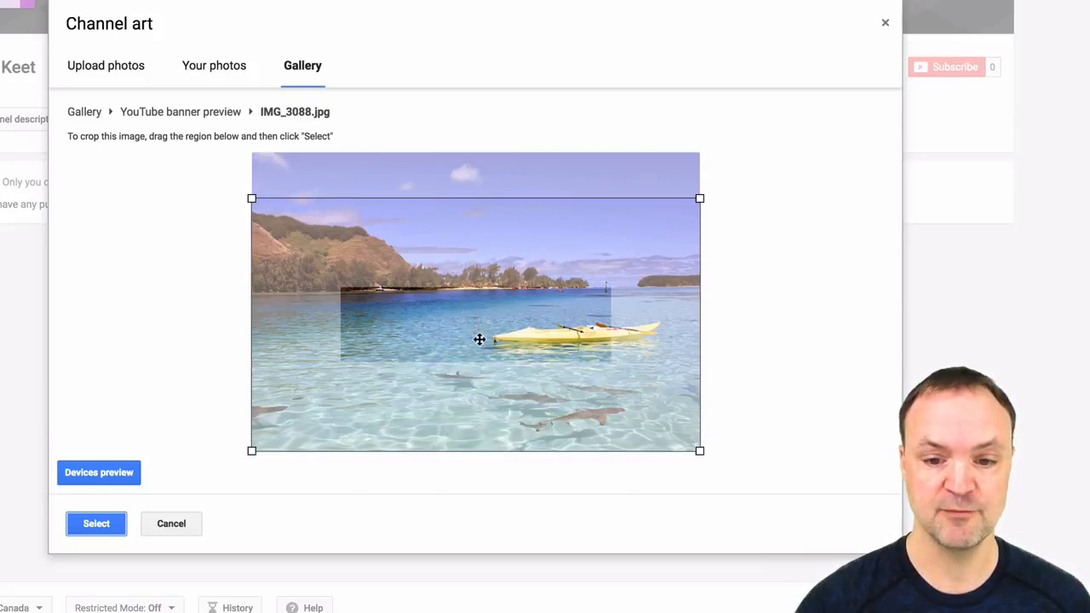
{"action": "left_click", "coordinate": [104, 527]}
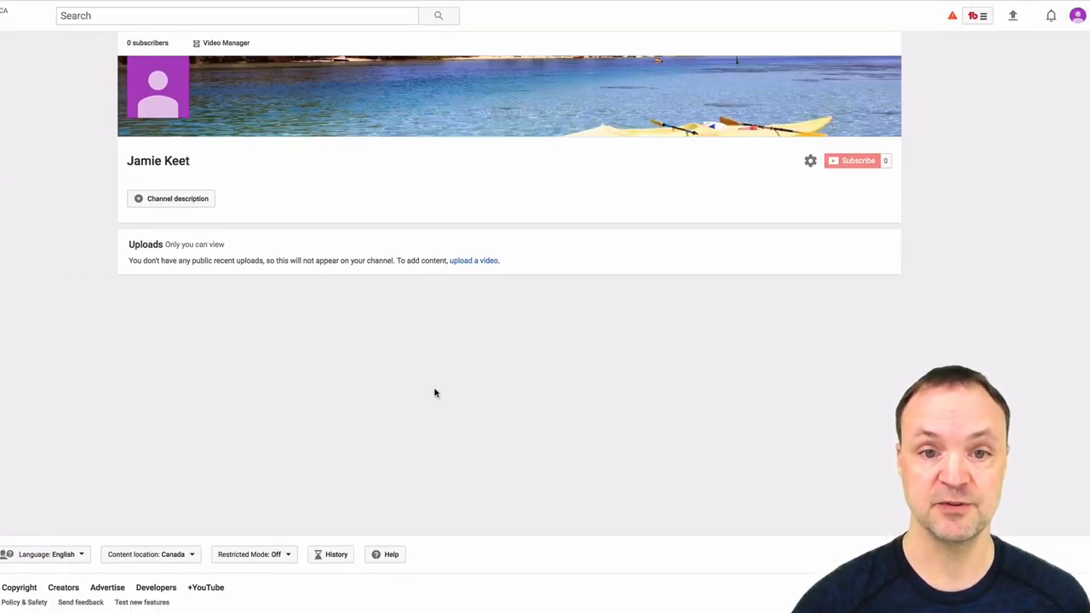
- Save the cropped lagoon-and-kayak image as the channel banner
{"action": "mouse_move", "coordinate": [497, 103]}
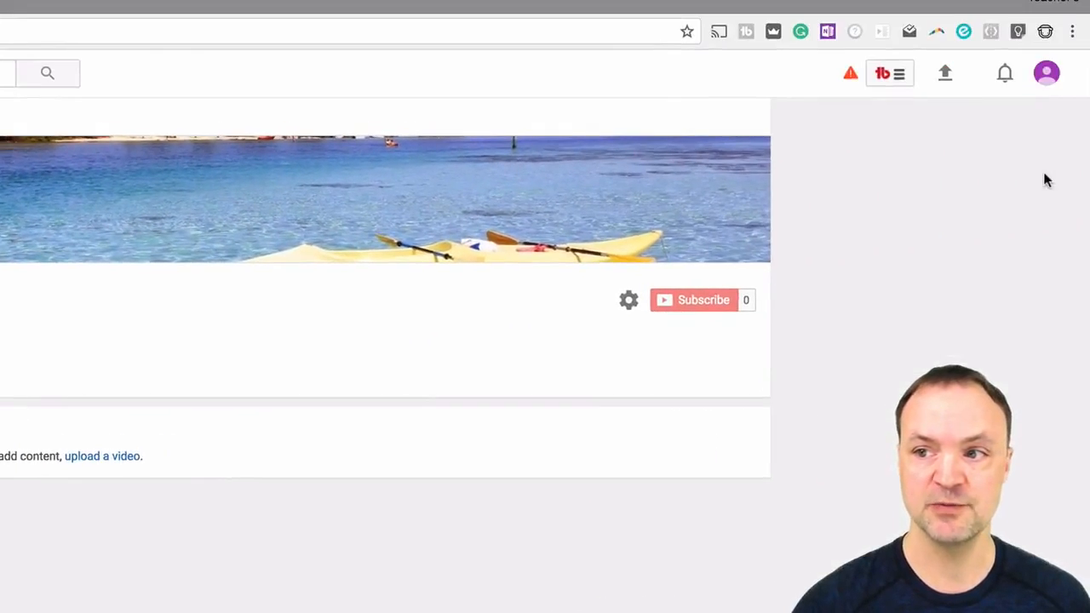
- Go to Creator Studio, back to the channel page, then open the Video Manager list
{"action": "left_click", "coordinate": [1046, 79]}
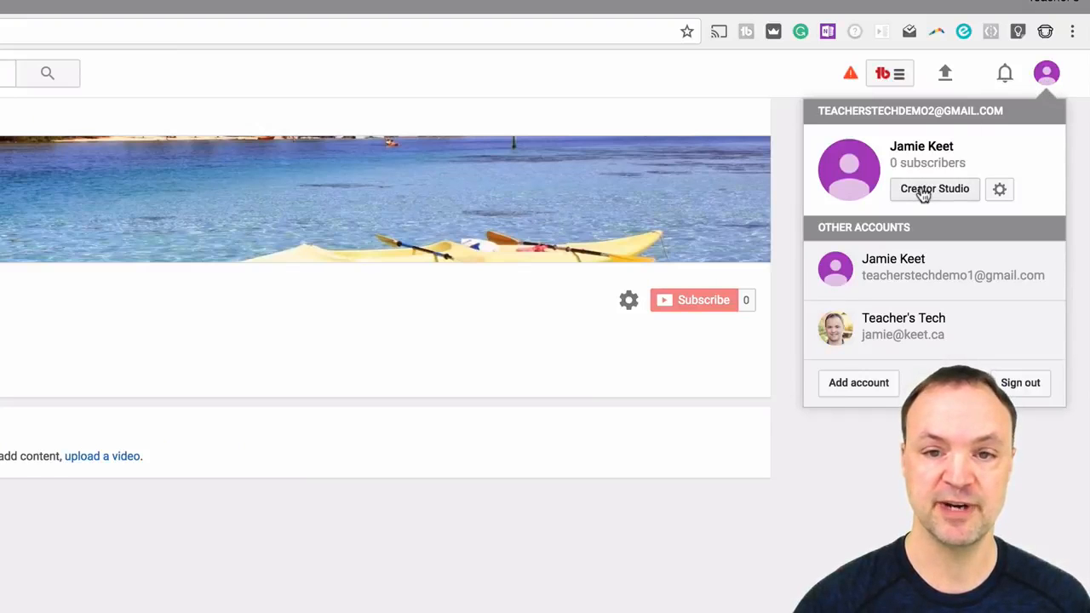
{"action": "left_click", "coordinate": [1001, 191]}
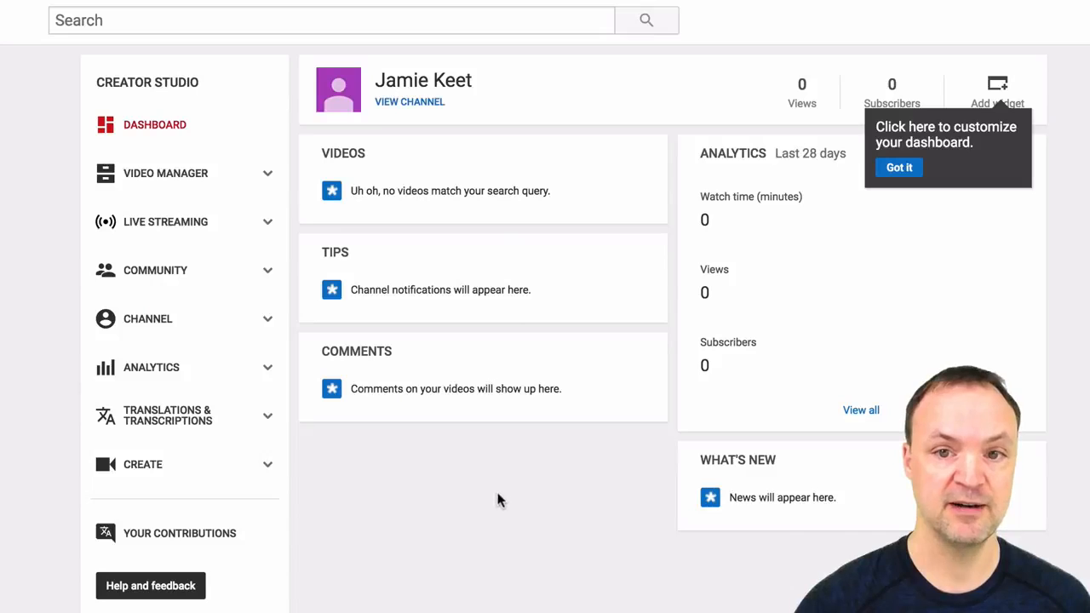
{"action": "left_click", "coordinate": [436, 106]}
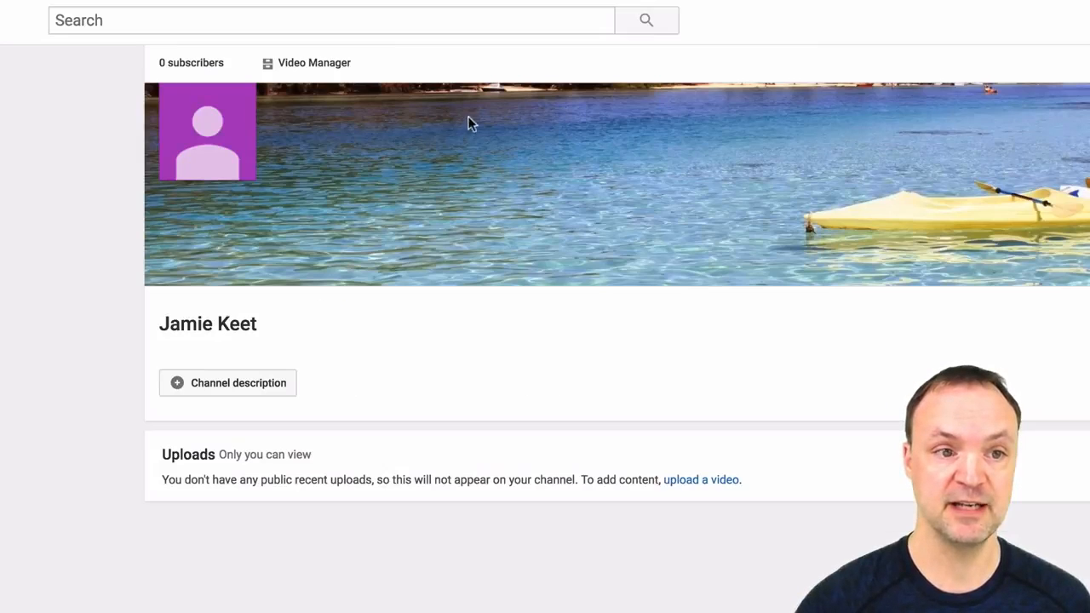
{"action": "left_click", "coordinate": [308, 67]}
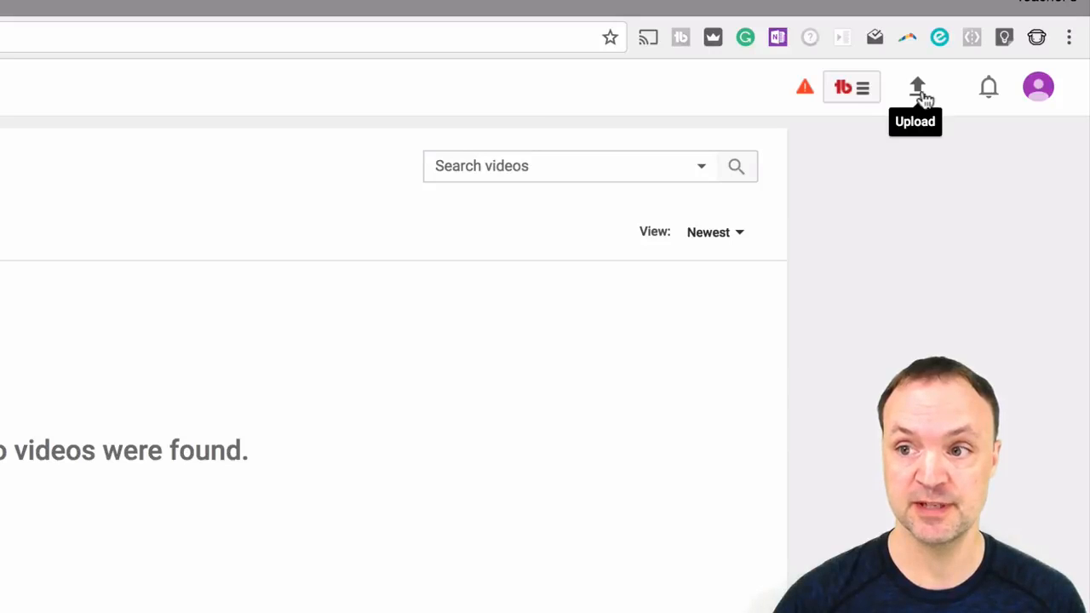
- Open the upload page, confirm privacy is Public, and bring up the video file picker
{"action": "left_click", "coordinate": [919, 89]}
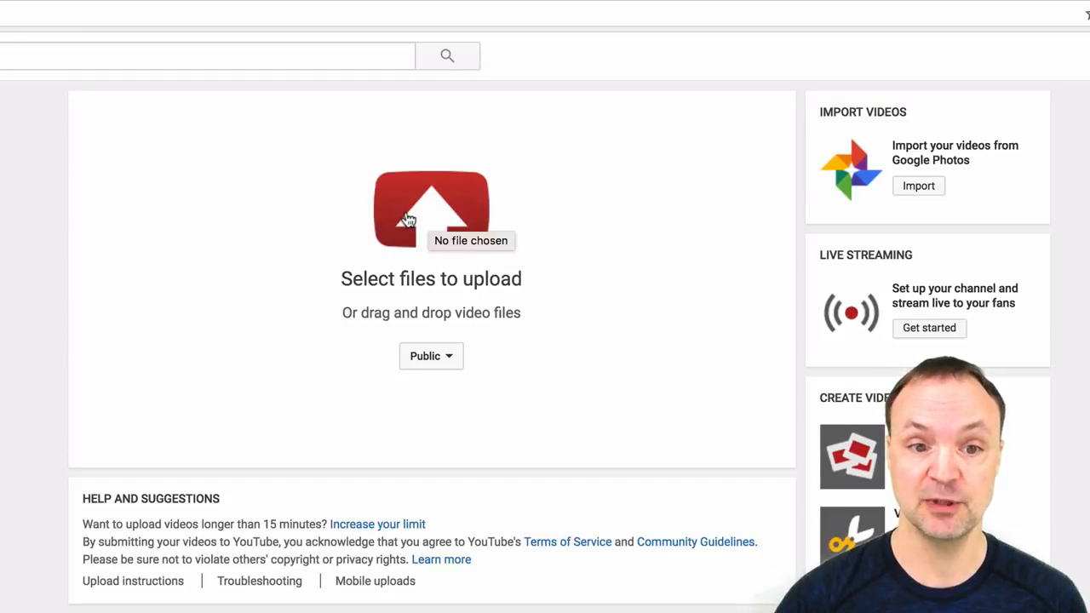
{"action": "left_click", "coordinate": [425, 364]}
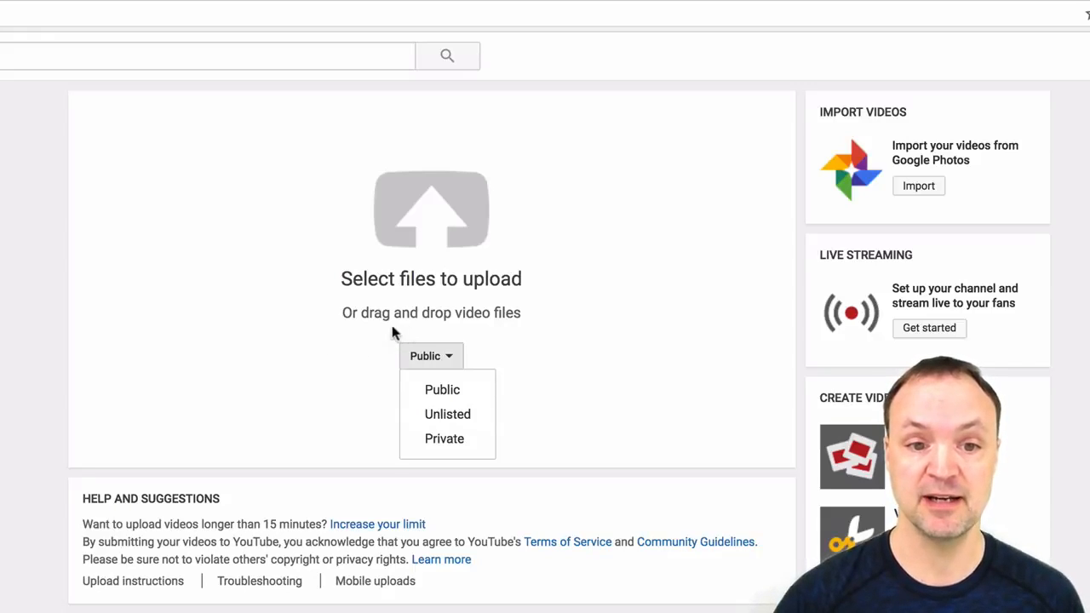
{"action": "left_click", "coordinate": [439, 219]}
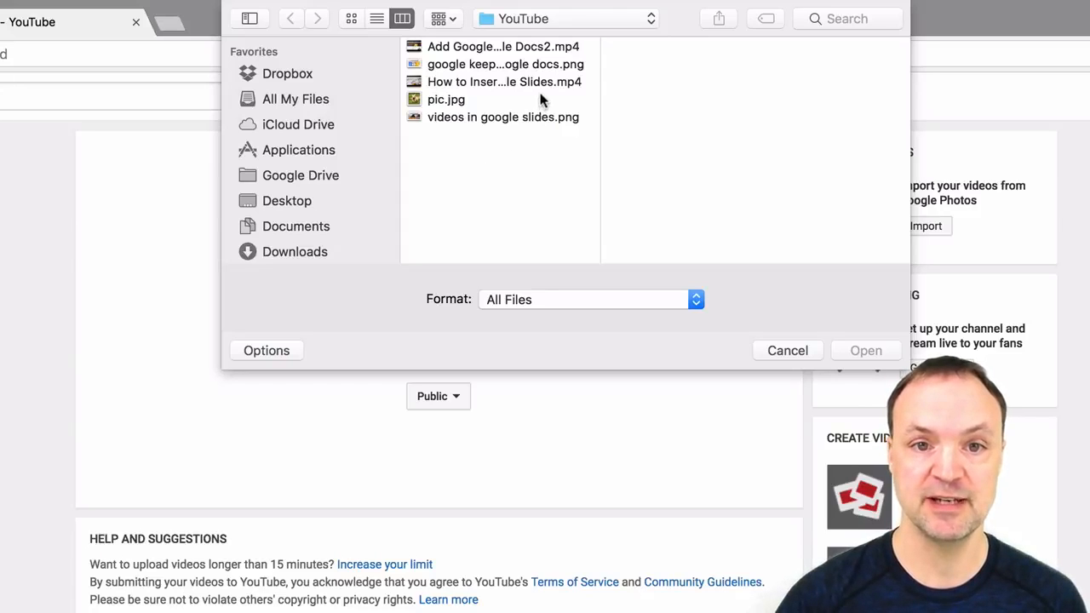
- Select the 'Add Google Keep Notes to Google Docs2' video file and start uploading it
{"action": "left_click", "coordinate": [574, 45]}
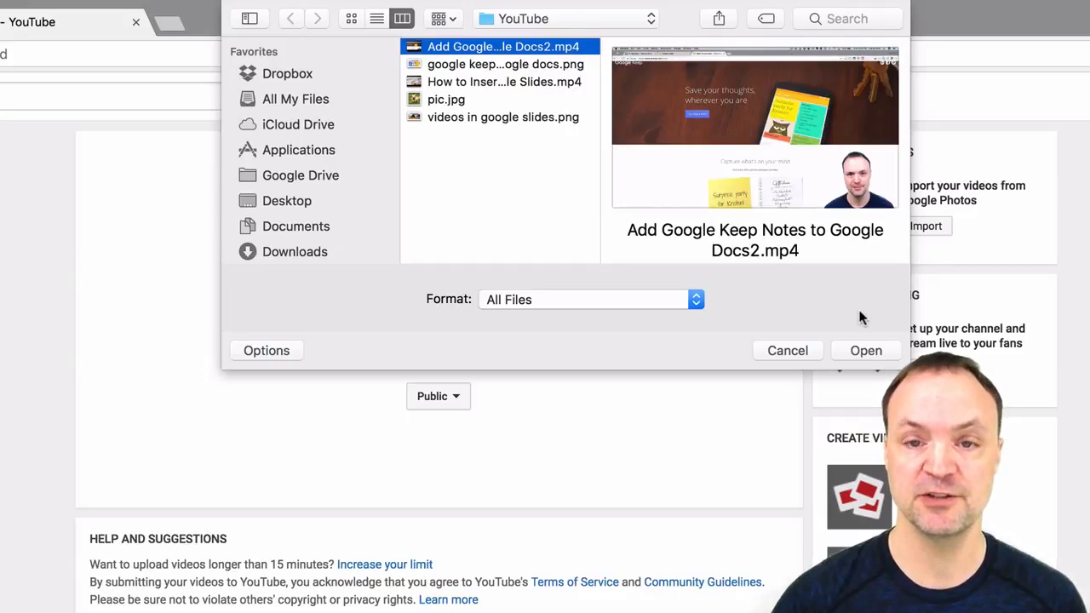
{"action": "left_click", "coordinate": [860, 348]}
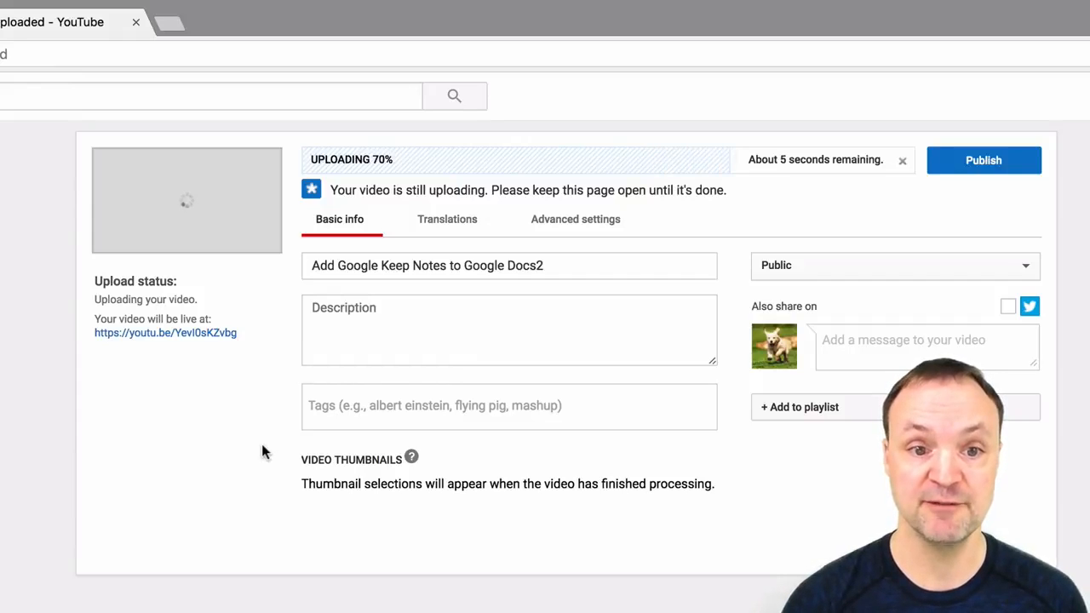
{"action": "left_click", "coordinate": [504, 329]}
{"action": "left_click", "coordinate": [315, 267]}
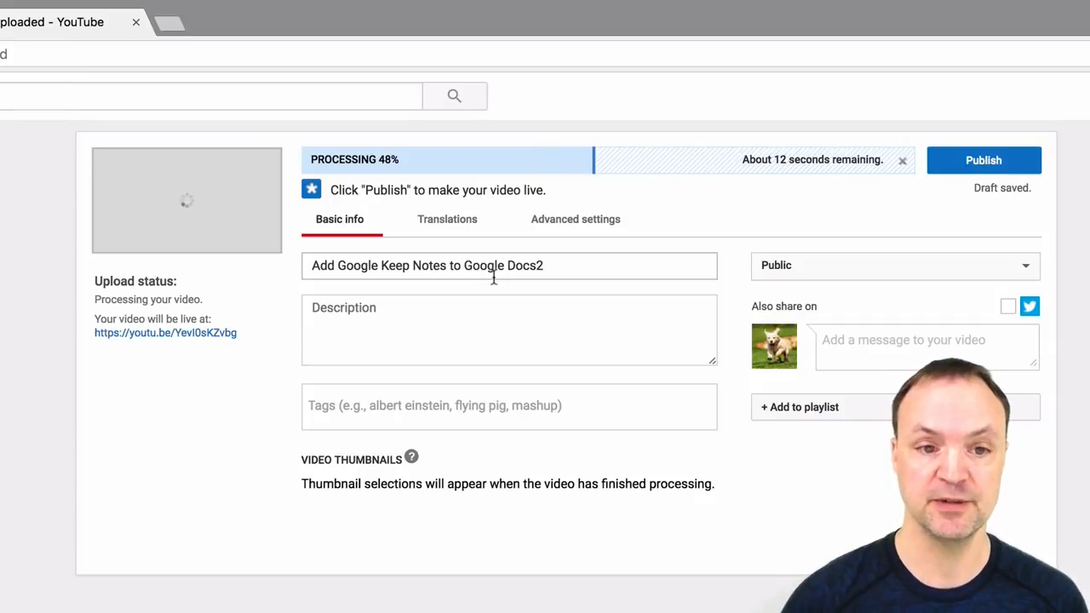
{"action": "left_click", "coordinate": [457, 321]}
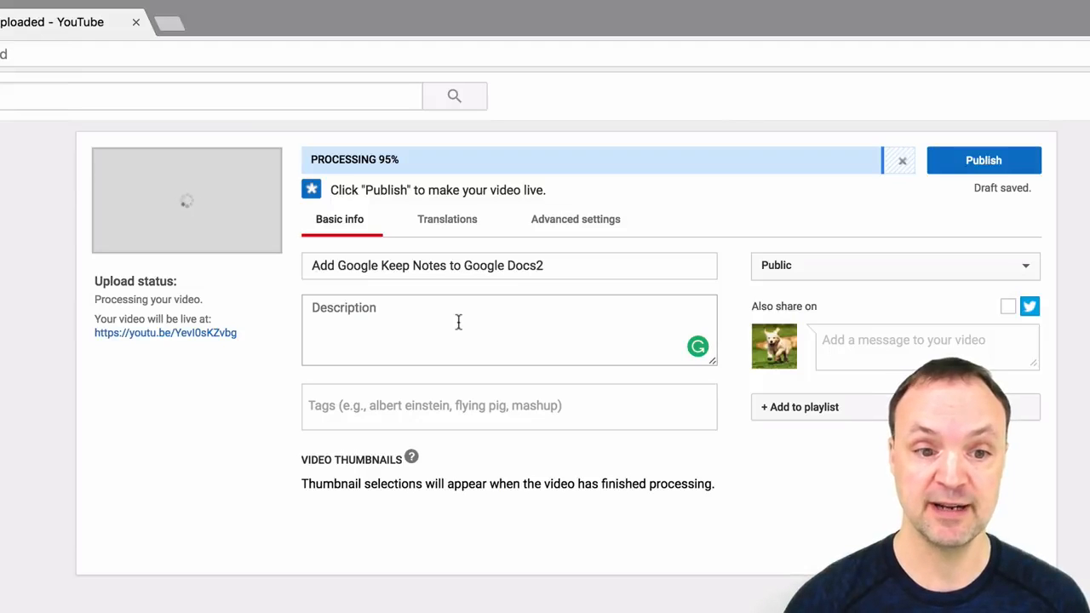
{"action": "left_click", "coordinate": [420, 407]}
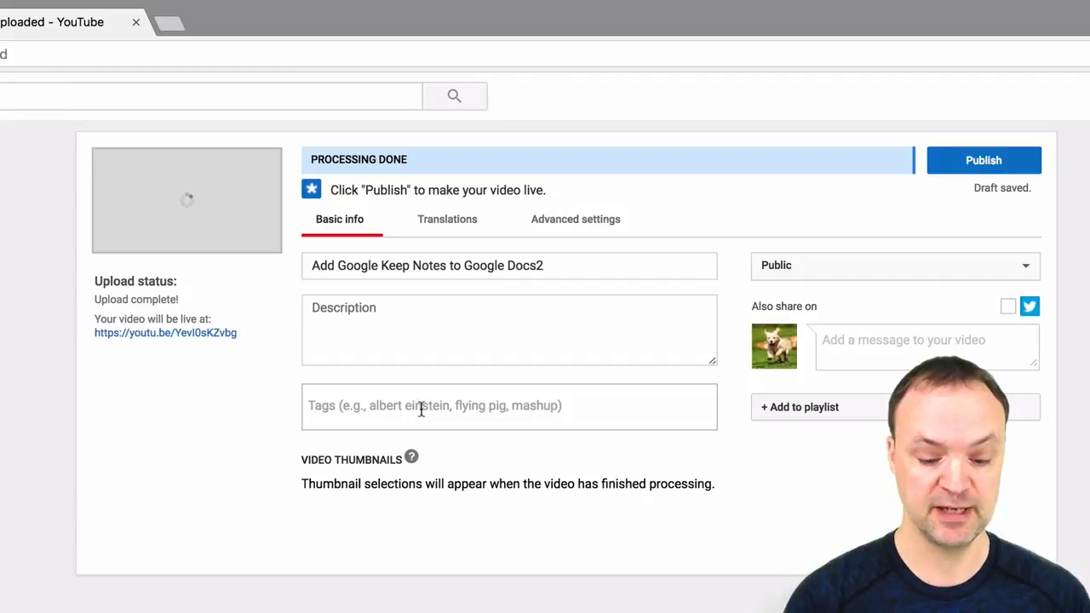
- Add the tags 'Google' and 'google keep' to the video
{"action": "left_click", "coordinate": [421, 410]}
{"action": "type", "text": "Google"}
{"action": "key", "text": "Return"}
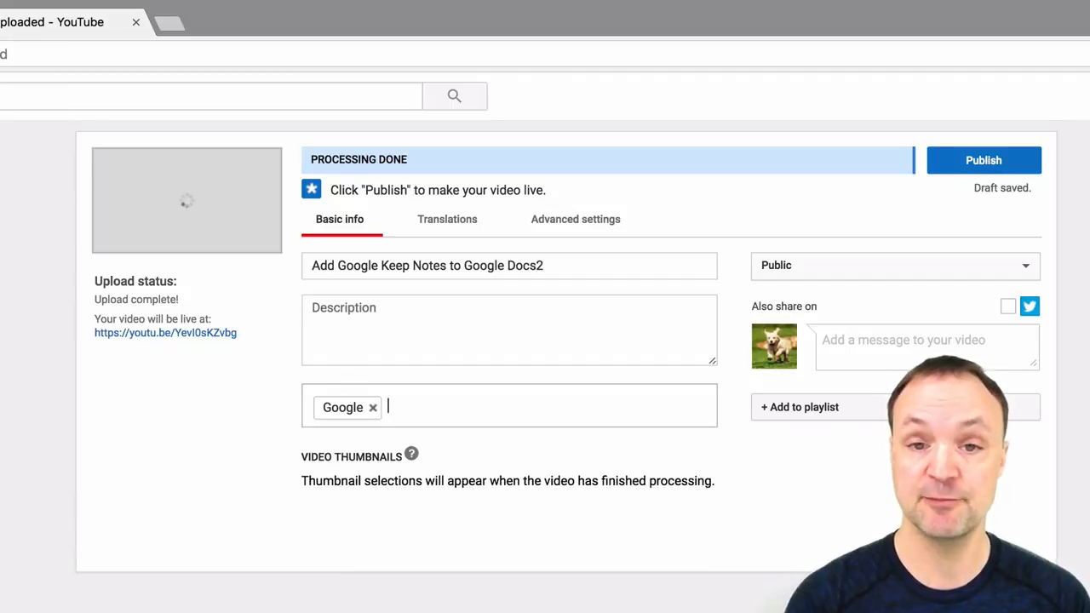
{"action": "type", "text": "g"}
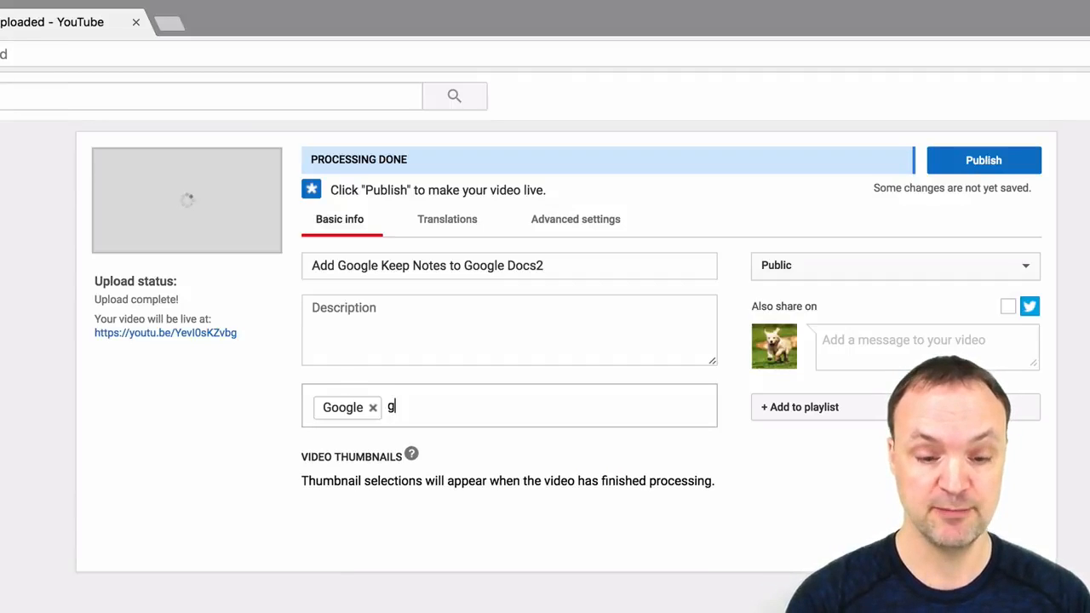
{"action": "type", "text": "ooogle"}
{"action": "key", "text": "BackSpace"}
{"action": "key", "text": "BackSpace"}
{"action": "key", "text": "BackSpace"}
{"action": "key", "text": "BackSpace"}
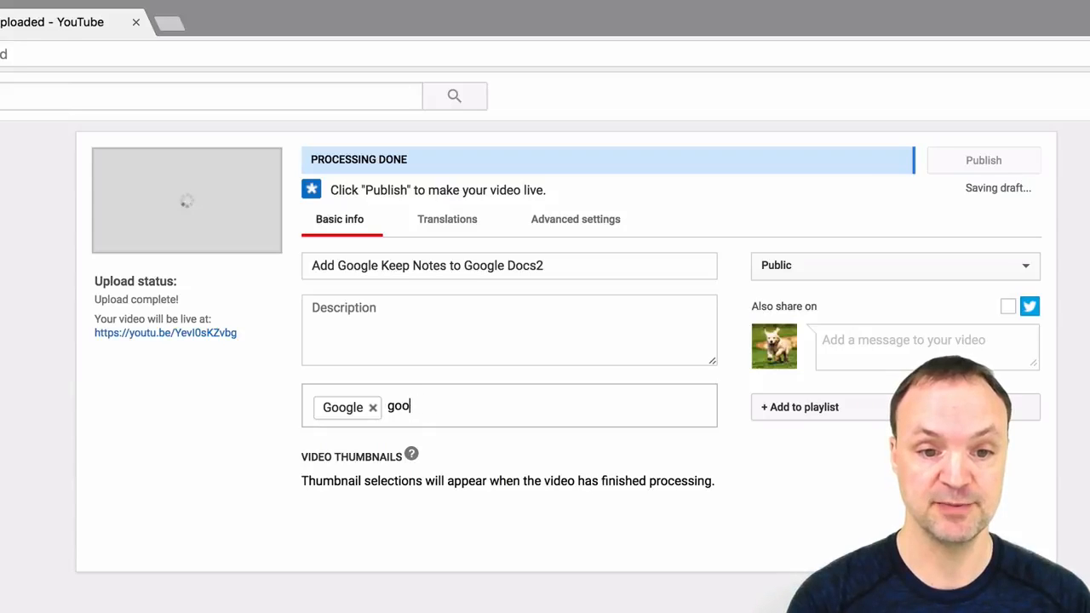
{"action": "type", "text": "gle keep"}
{"action": "key", "text": "BackSpace"}
{"action": "type", "text": "p"}
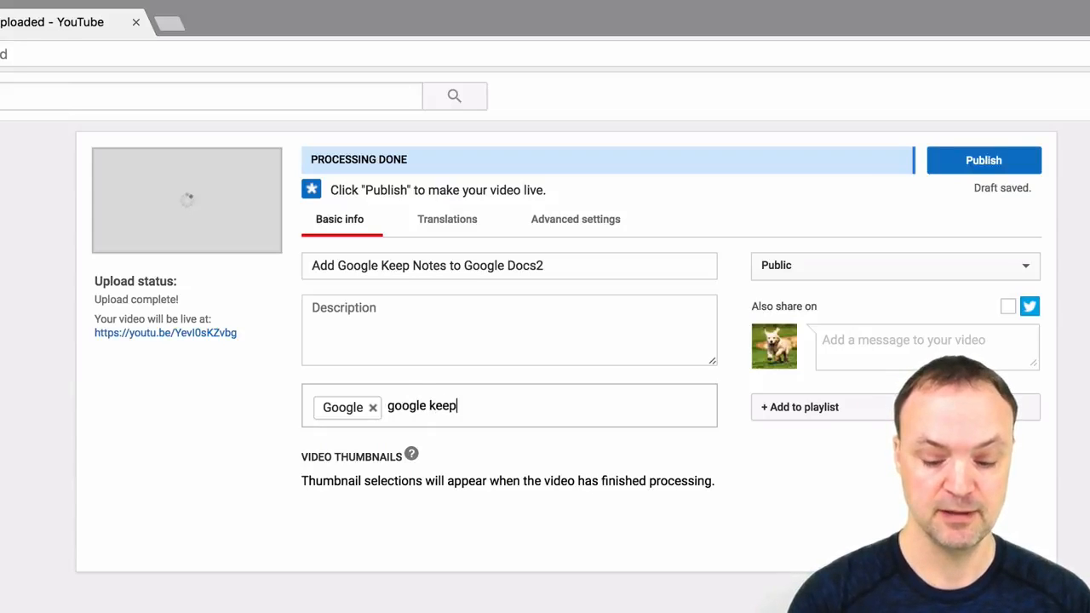
{"action": "key", "text": "Return"}
- Add the 'google docs' tag and keep the video's visibility Public
{"action": "type", "text": "google docs"}
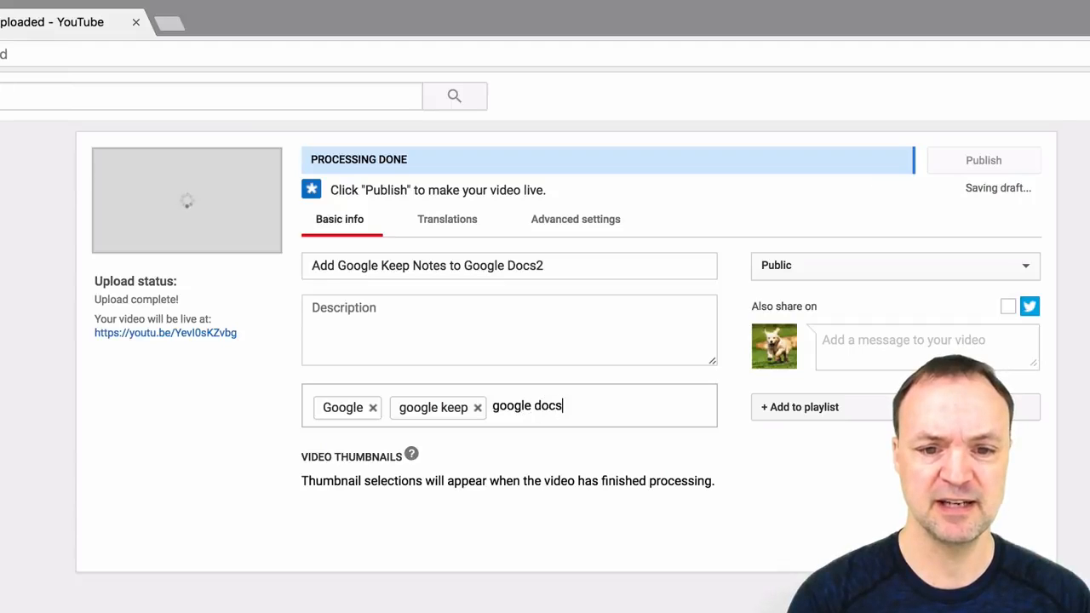
{"action": "key", "text": "Return"}
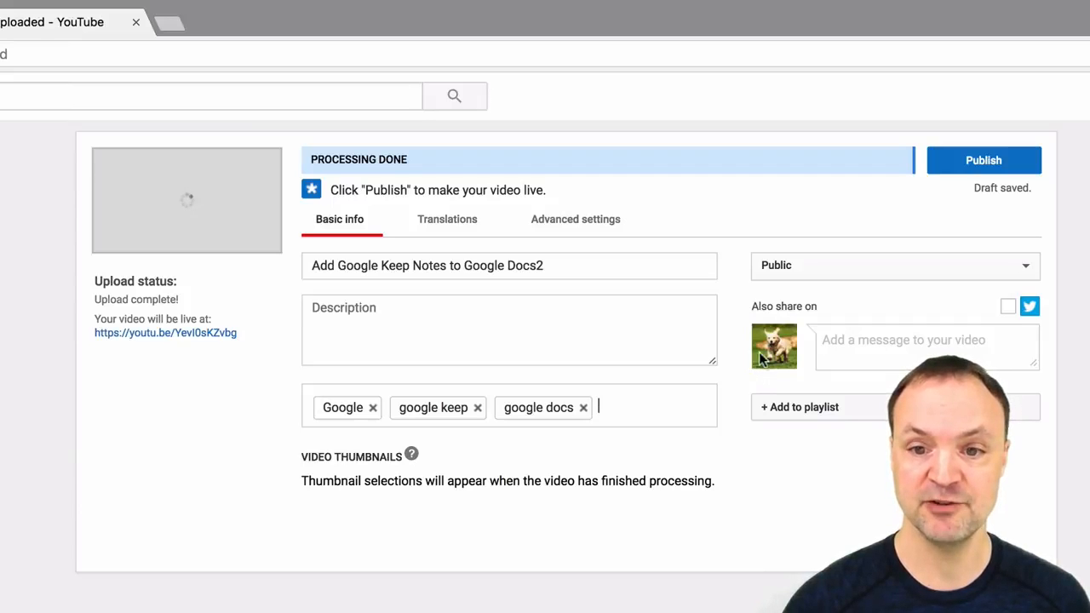
{"action": "left_click", "coordinate": [787, 271]}
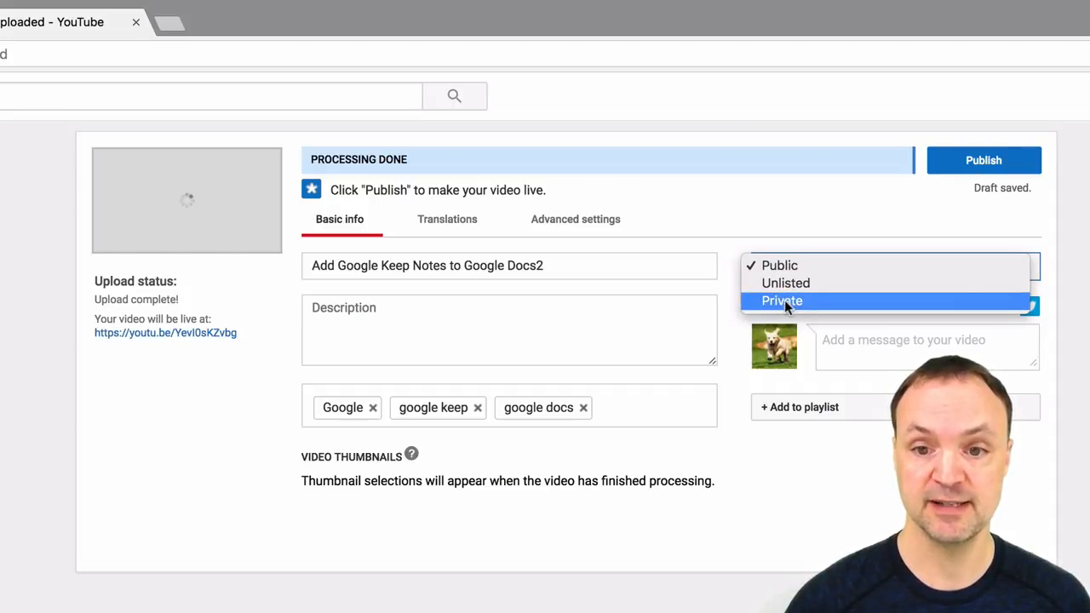
{"action": "left_click", "coordinate": [730, 384]}
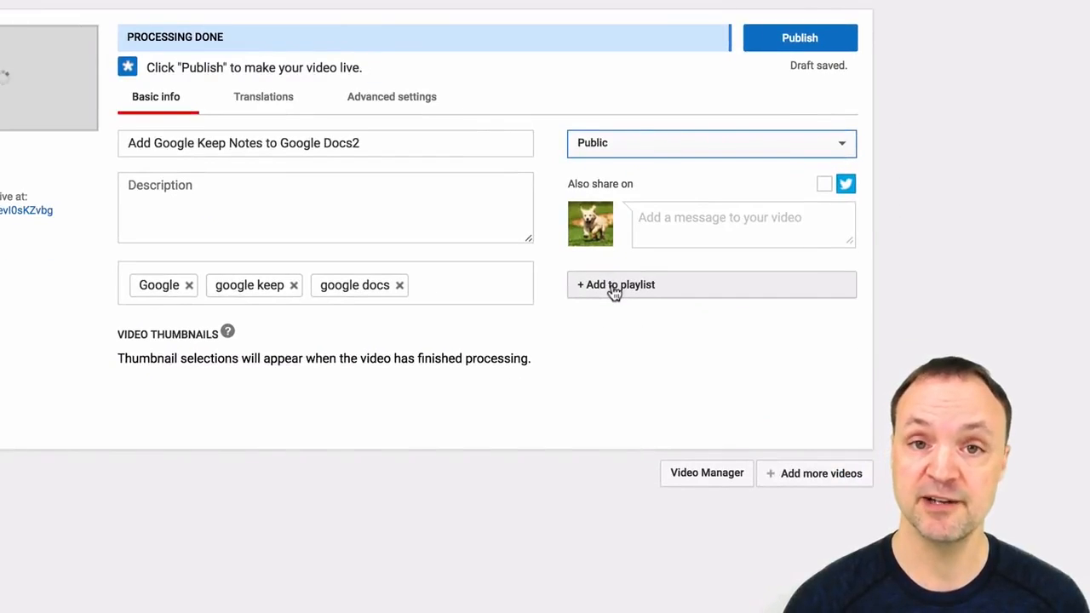
- Create a new 'Google Tutorials' playlist for the video
{"action": "left_click", "coordinate": [614, 292]}
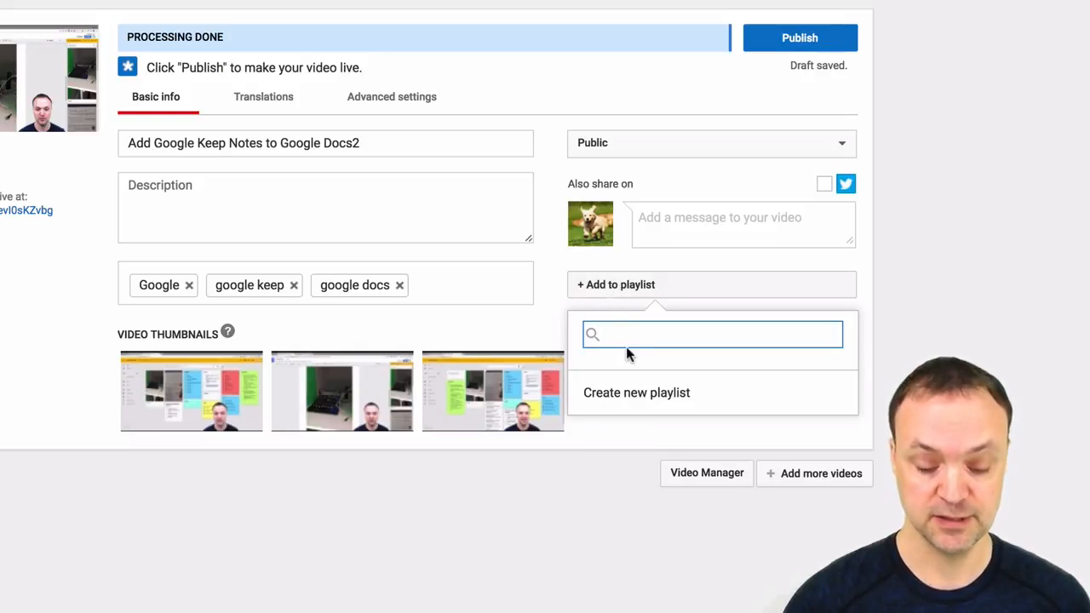
{"action": "left_click", "coordinate": [613, 390]}
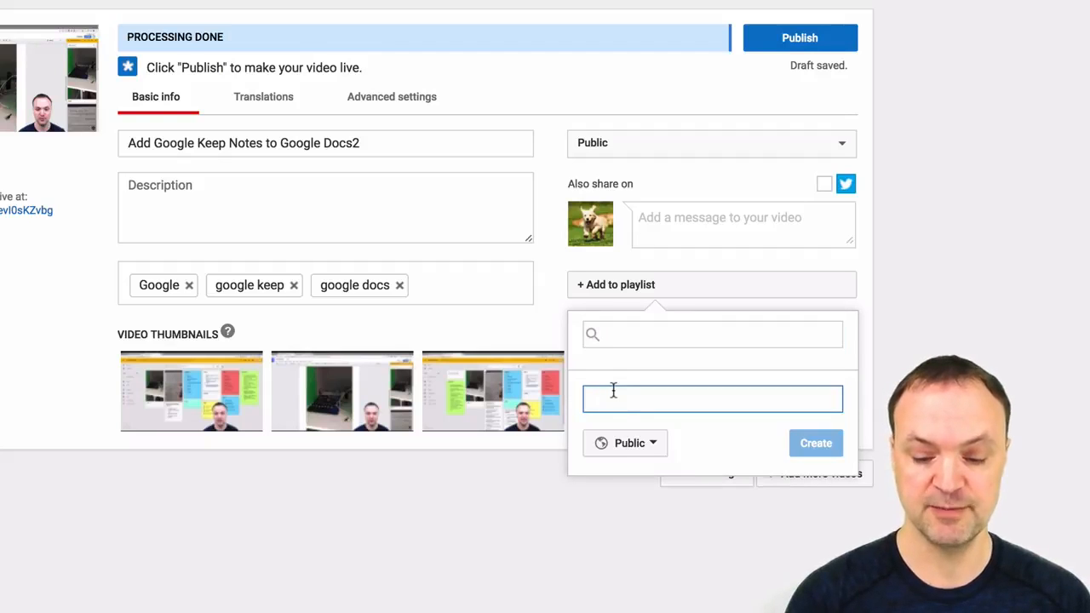
{"action": "type", "text": "Google Tutor"}
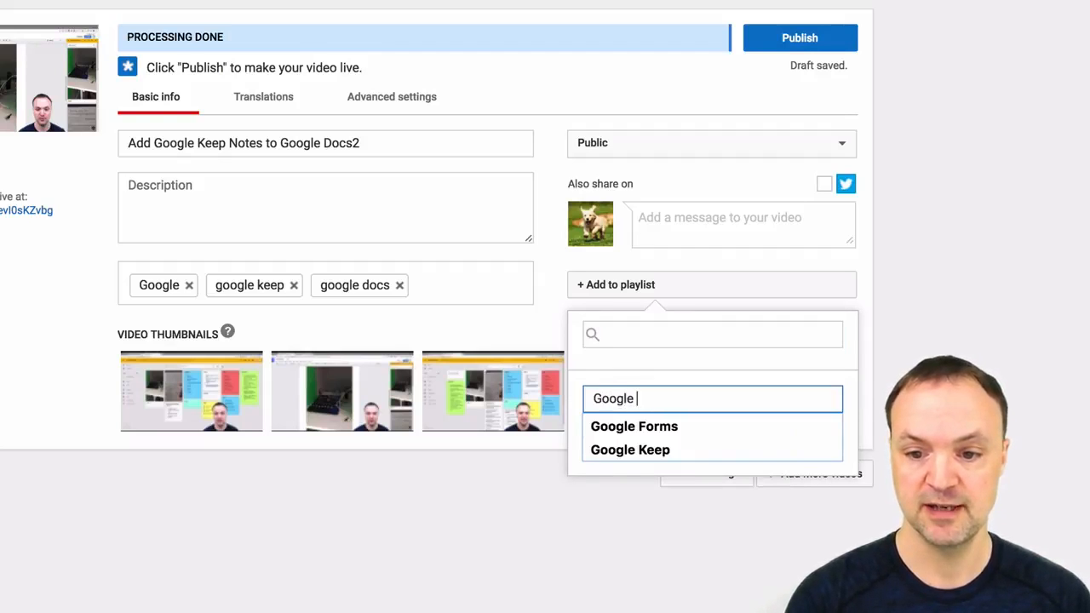
{"action": "type", "text": "ials"}
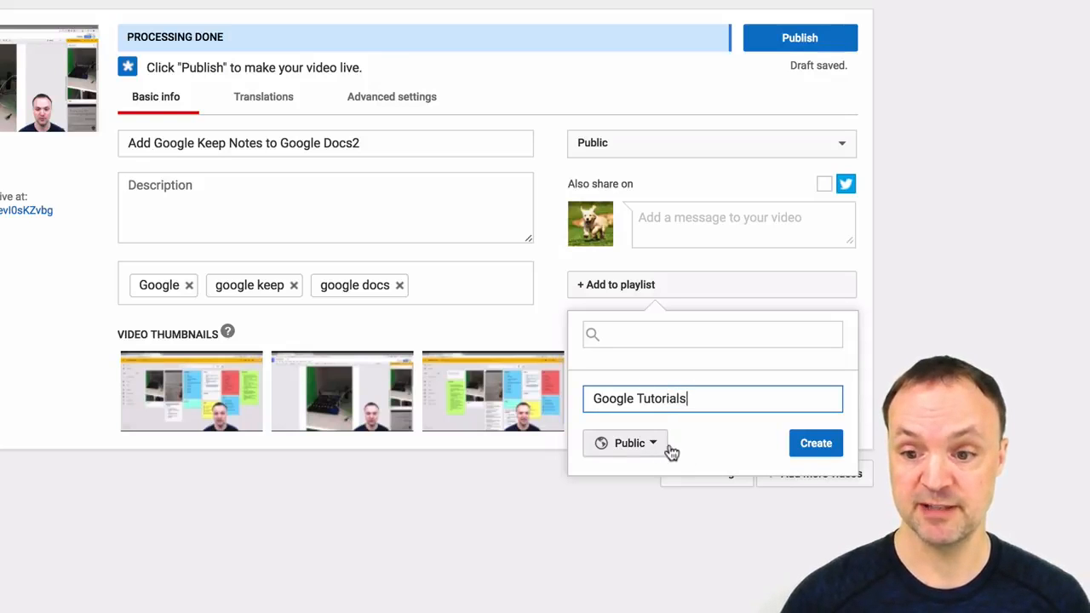
{"action": "left_click", "coordinate": [807, 448]}
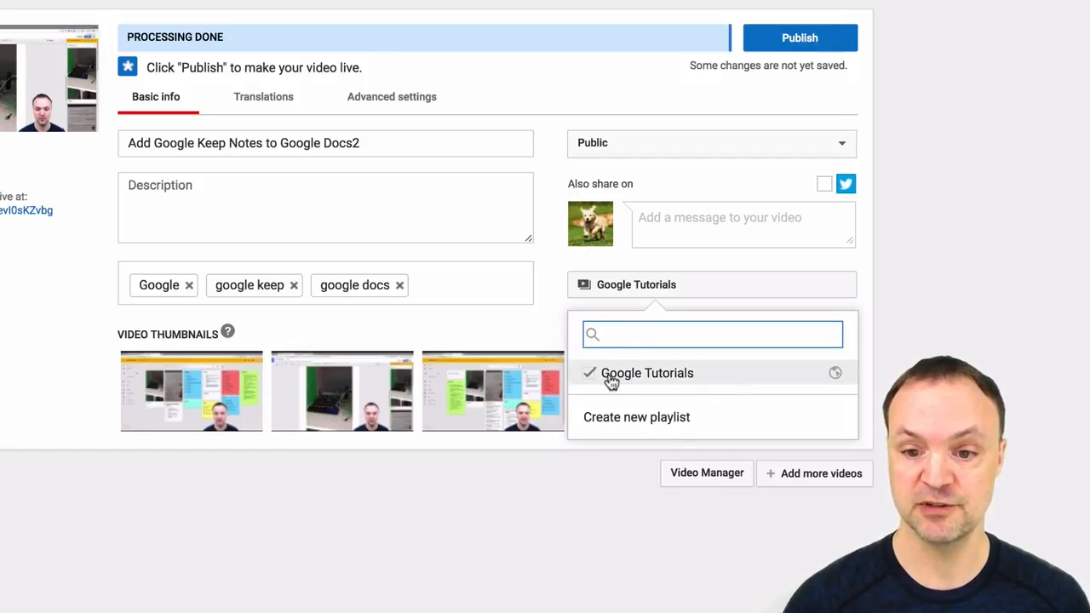
- Create a 'Google Keep' playlist and also add the video to Google Tutorials
{"action": "left_click", "coordinate": [628, 417]}
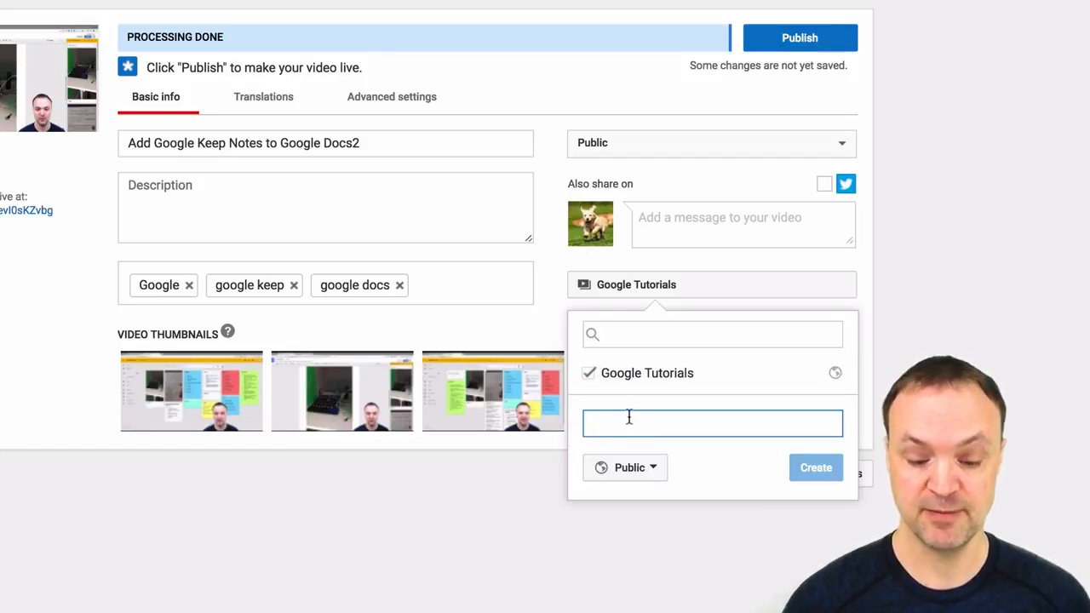
{"action": "type", "text": "Google K"}
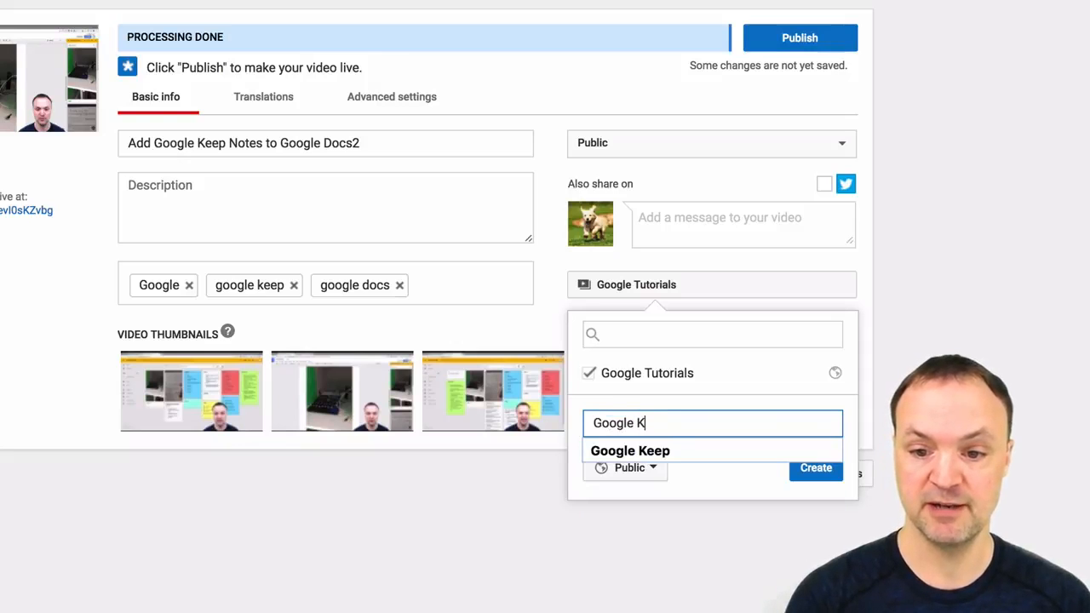
{"action": "type", "text": "eep"}
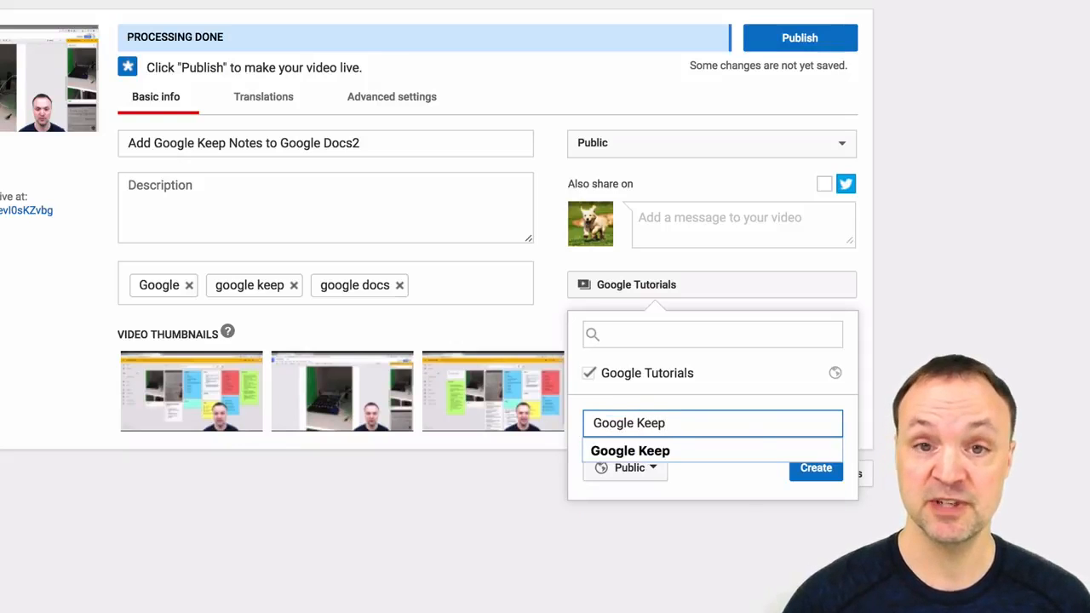
{"action": "left_click", "coordinate": [813, 467]}
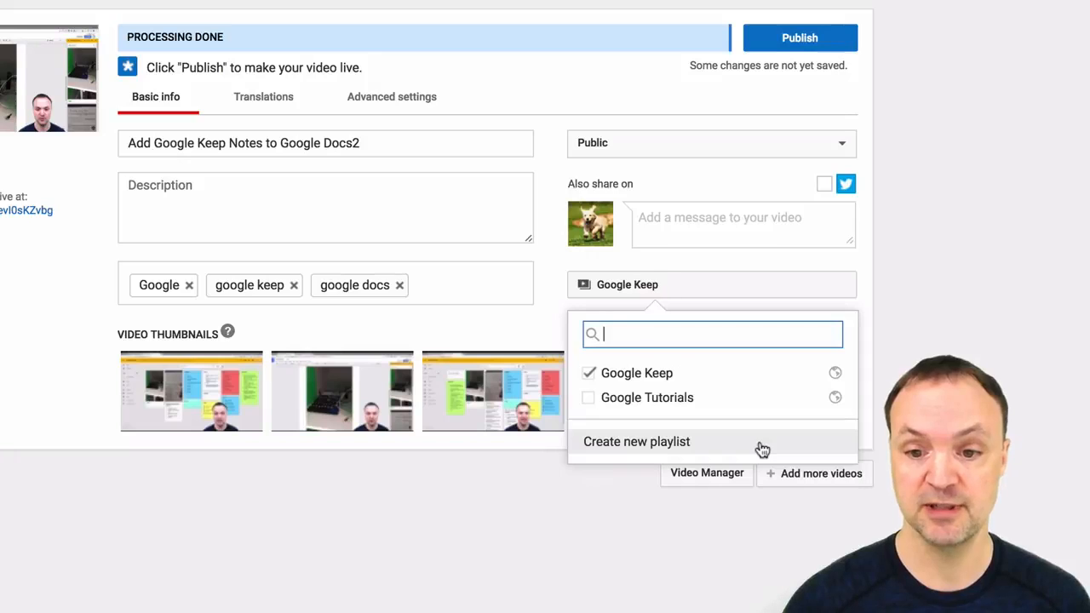
{"action": "left_click", "coordinate": [588, 398]}
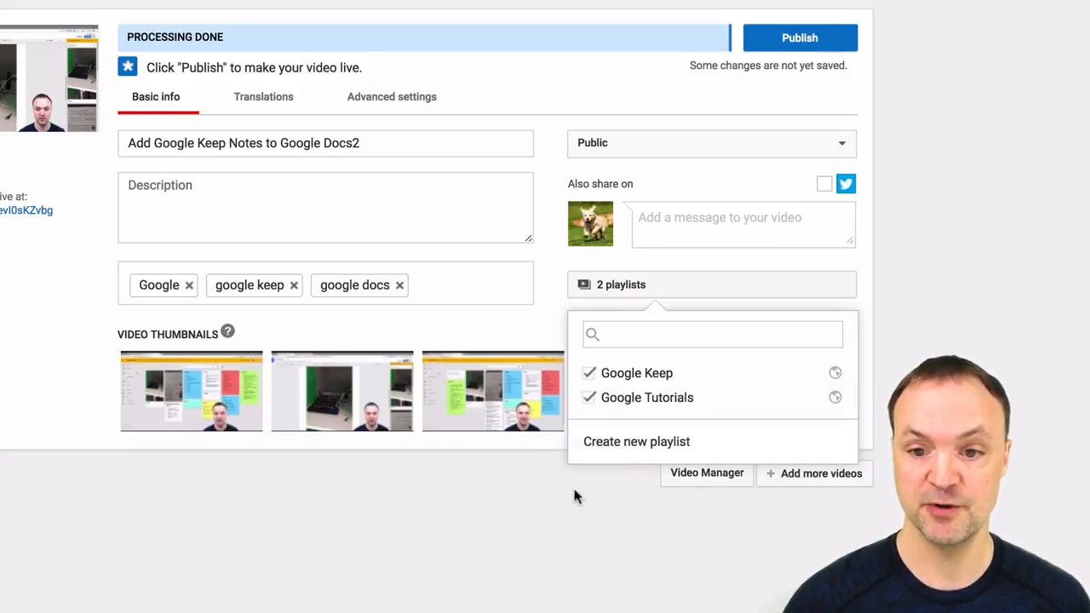
{"action": "left_click", "coordinate": [531, 315]}
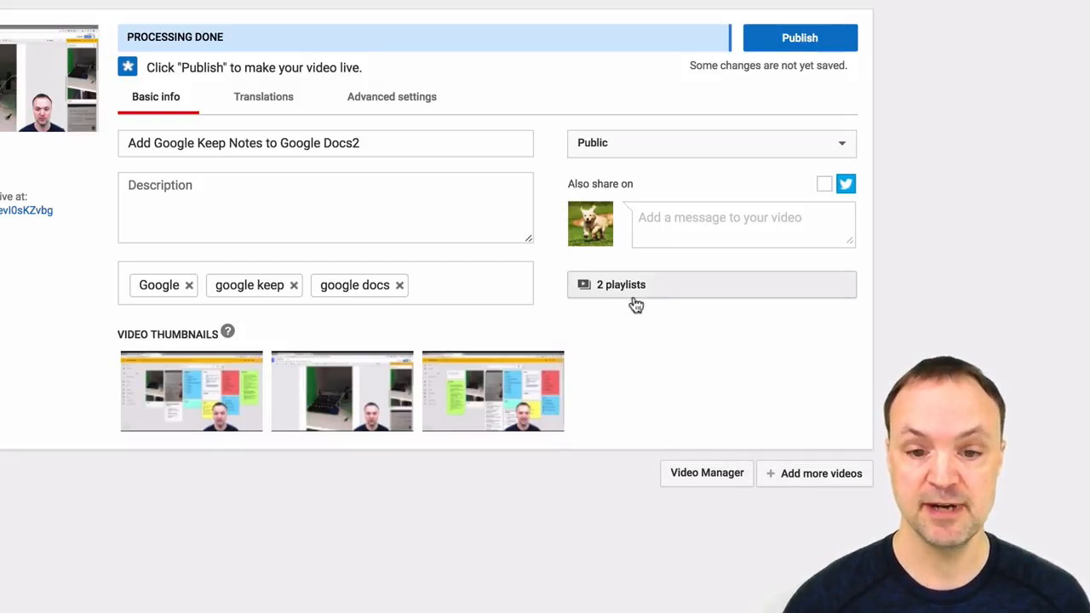
- Use the third frame as the thumbnail, publish the video, and return to its details
{"action": "mouse_move", "coordinate": [252, 415]}
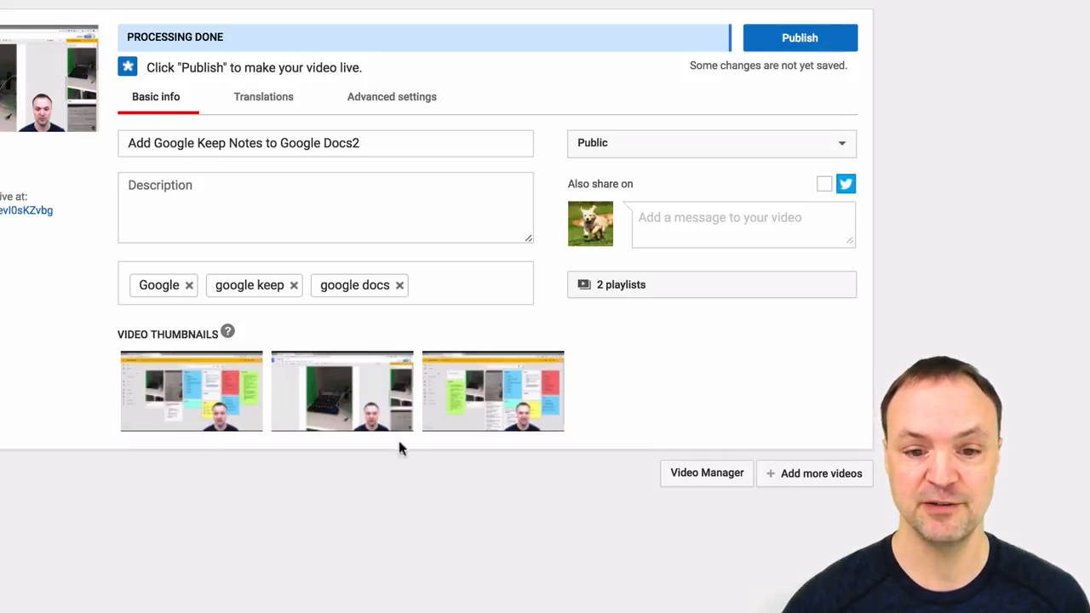
{"action": "left_click", "coordinate": [492, 407]}
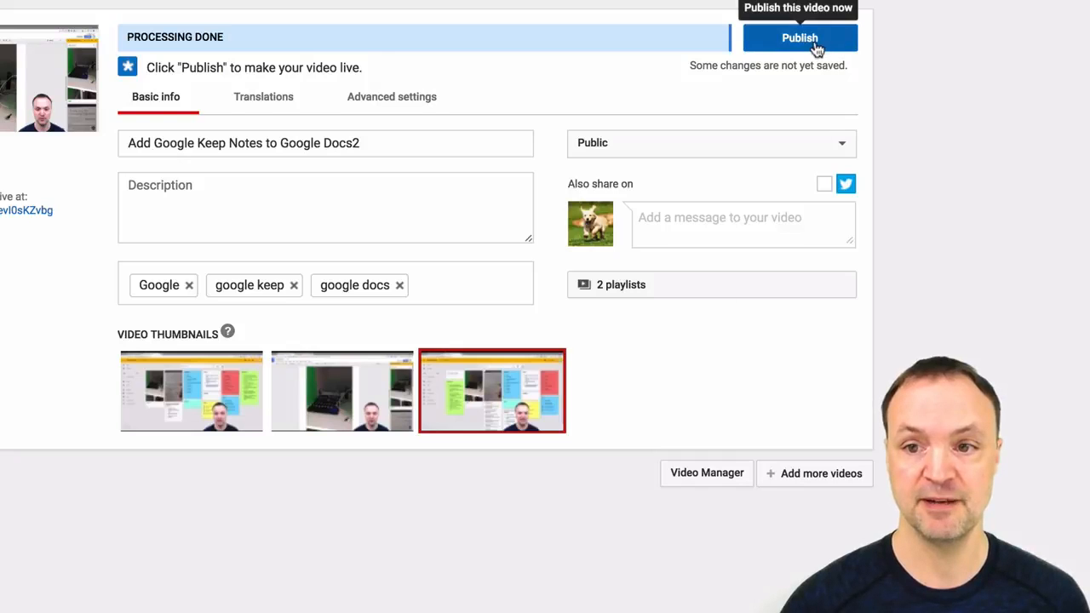
{"action": "left_click", "coordinate": [814, 40]}
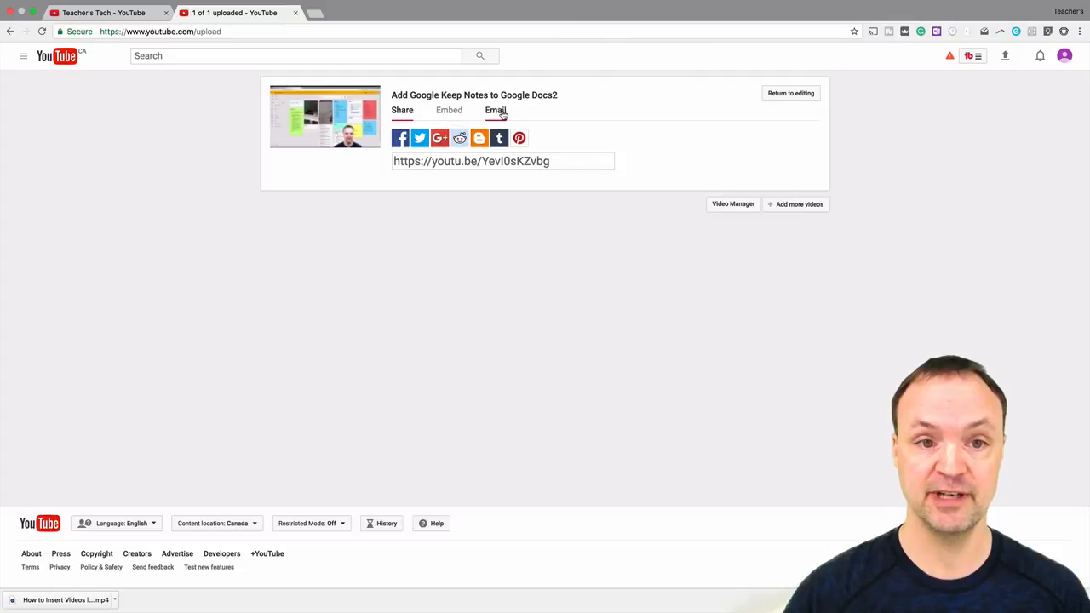
{"action": "left_click", "coordinate": [780, 93]}
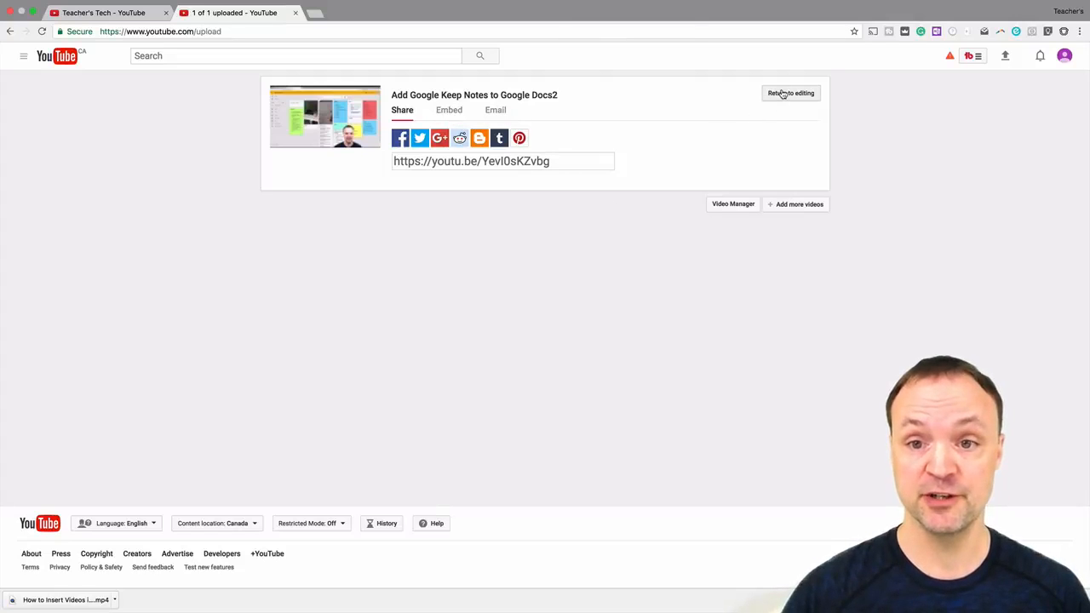
{"action": "left_click", "coordinate": [468, 243]}
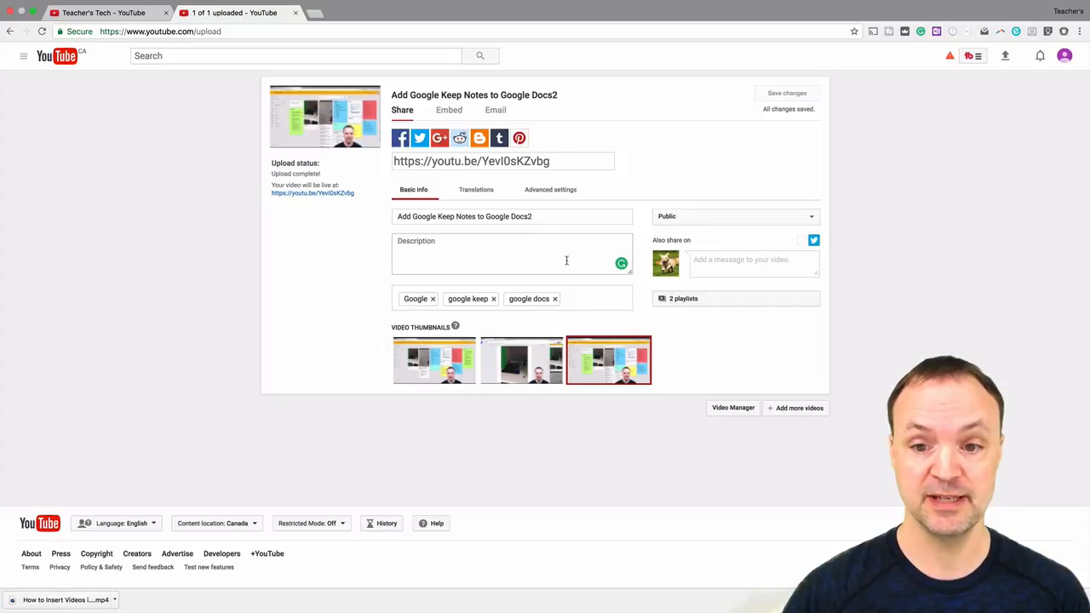
- Pick 'How to Insert Videos in Google Slides.mp4' as another video to upload
{"action": "left_click", "coordinate": [772, 284]}
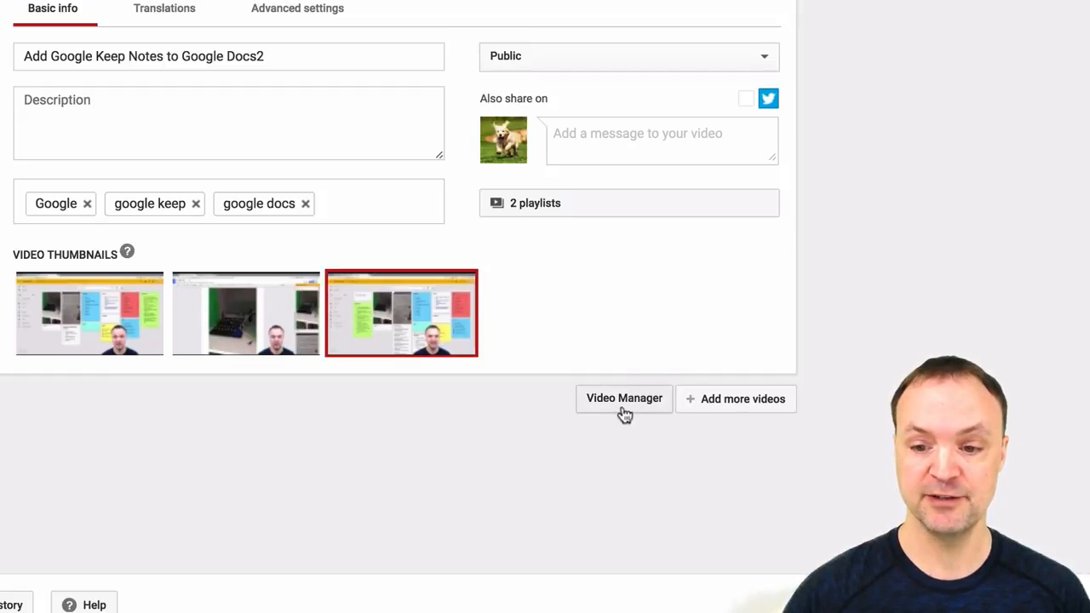
{"action": "left_click", "coordinate": [731, 407]}
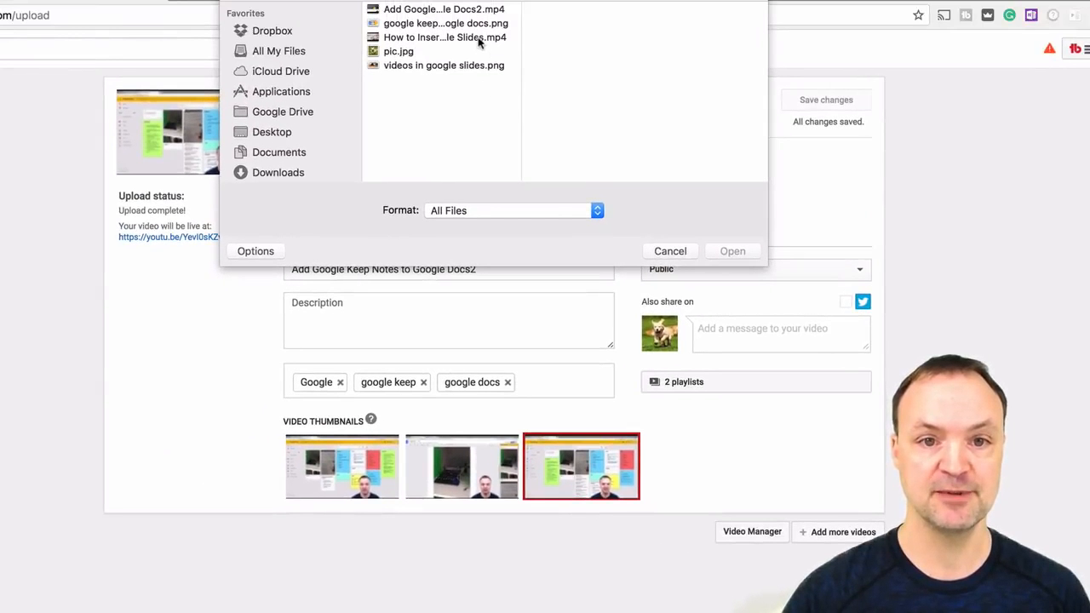
{"action": "left_click", "coordinate": [479, 38]}
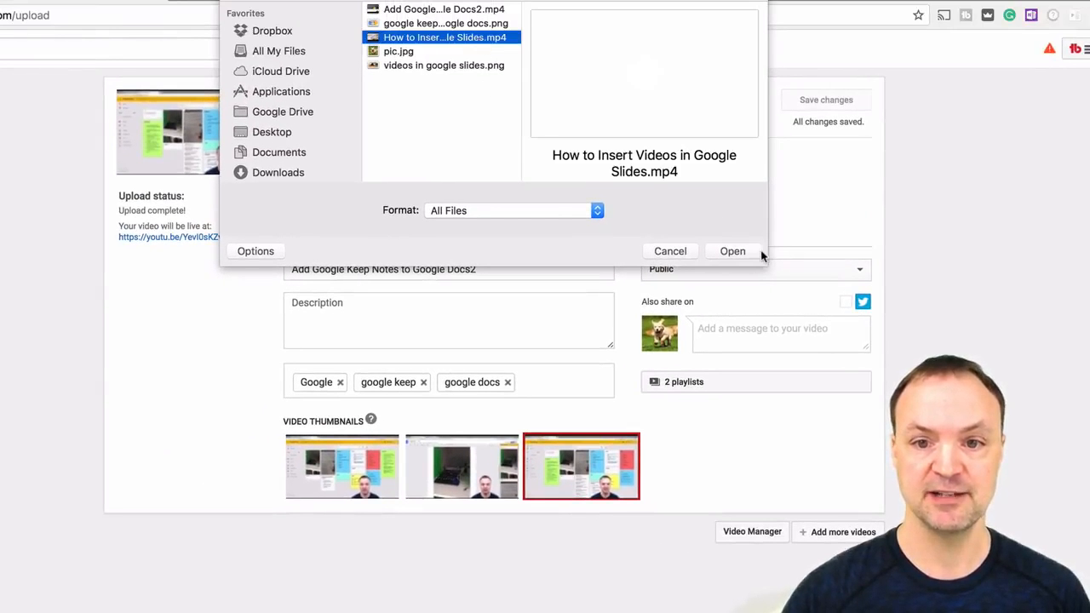
- Start uploading the Google Slides video and give it the description 'Google Slides'
{"action": "left_click", "coordinate": [732, 251]}
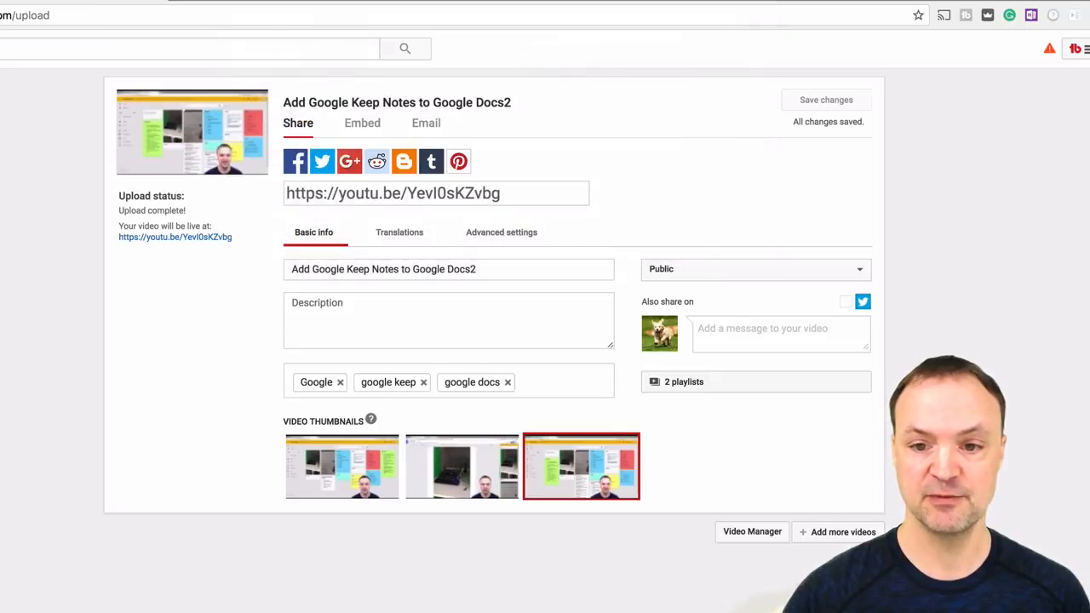
{"action": "scroll", "coordinate": [494, 341], "scroll_direction": "down", "scroll_amount": 3}
{"action": "scroll", "coordinate": [494, 341], "scroll_direction": "down", "scroll_amount": 3}
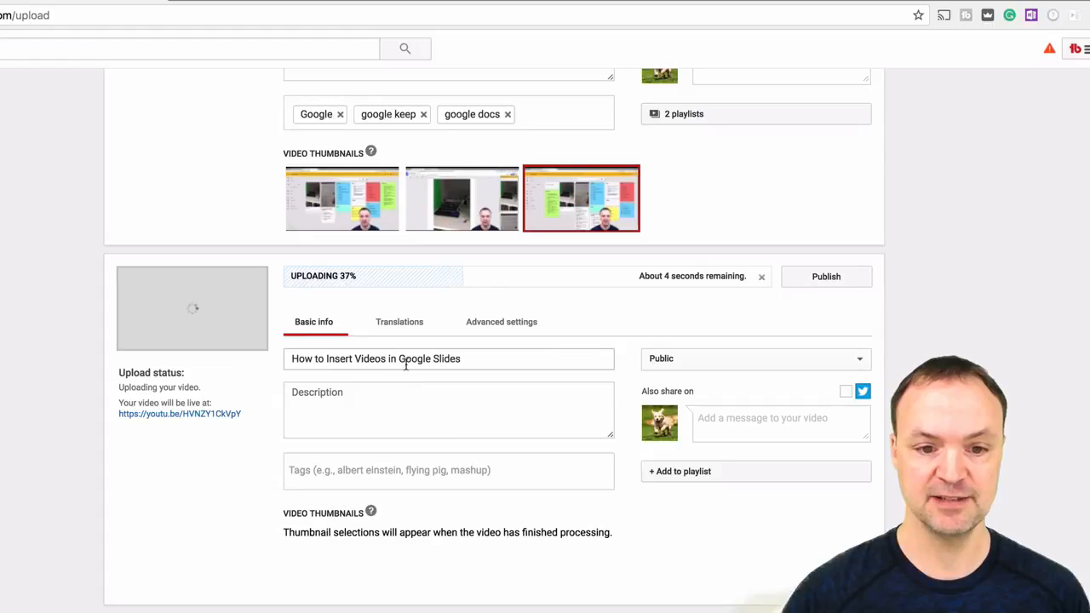
{"action": "left_click", "coordinate": [384, 412]}
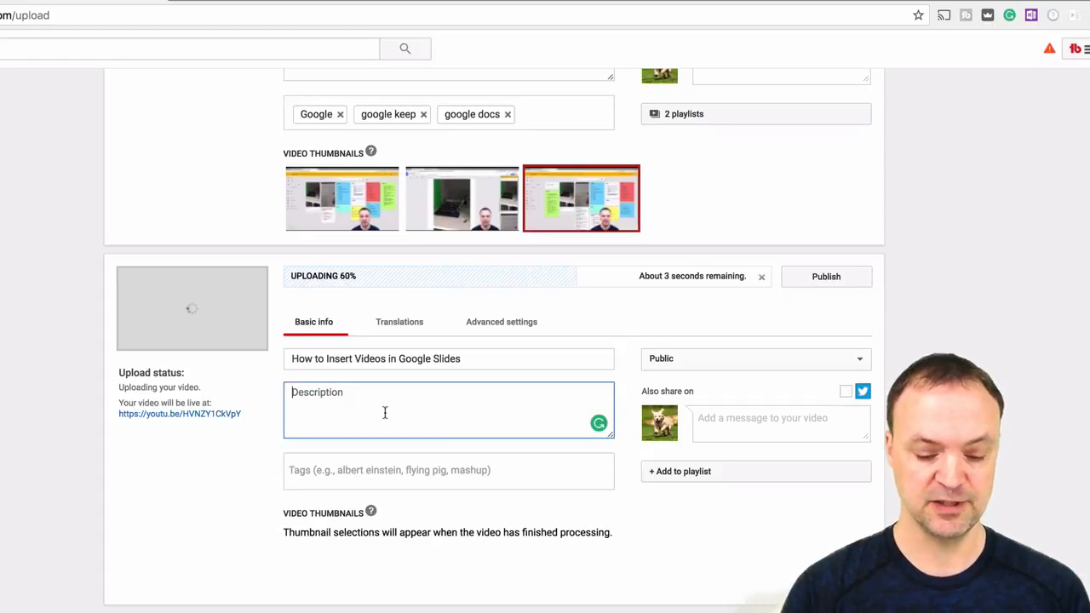
{"action": "type", "text": "Google Sli"}
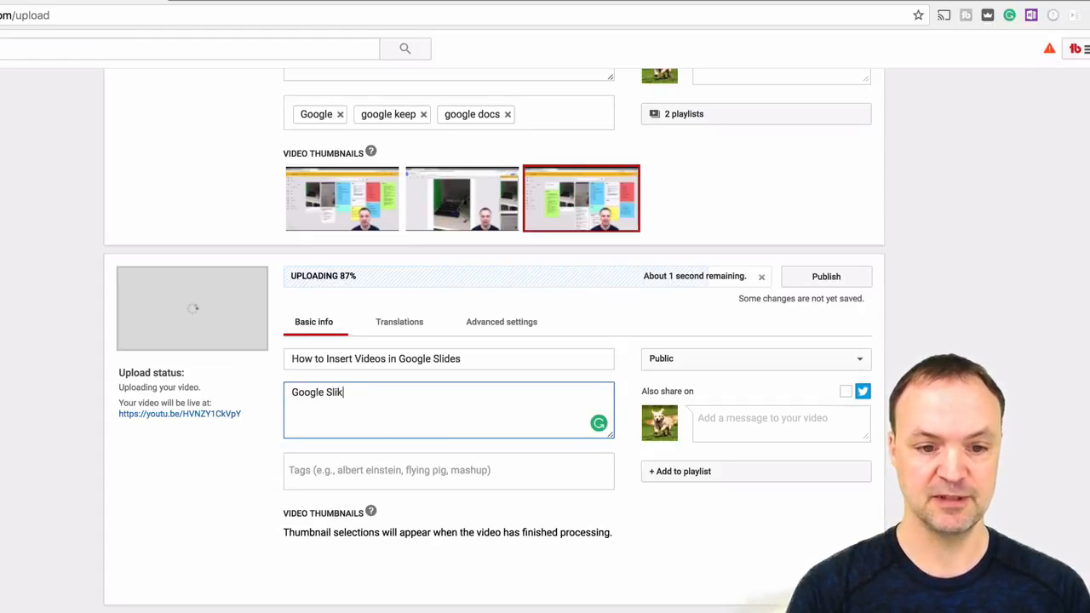
{"action": "key", "text": "BackSpace"}
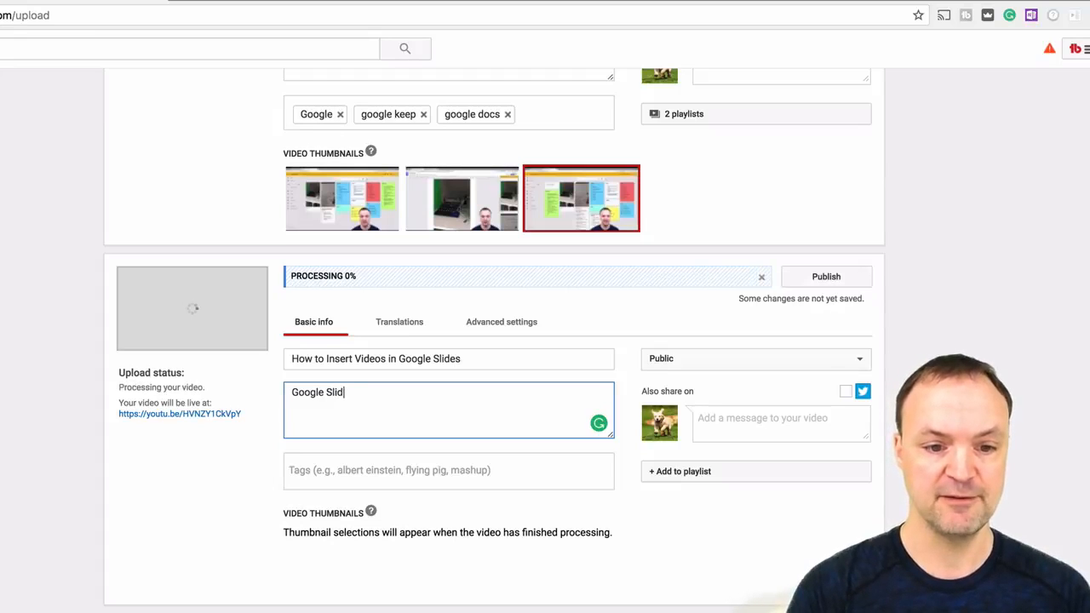
- Add the tag 'Google' to the Google Slides video
{"action": "left_click", "coordinate": [361, 464]}
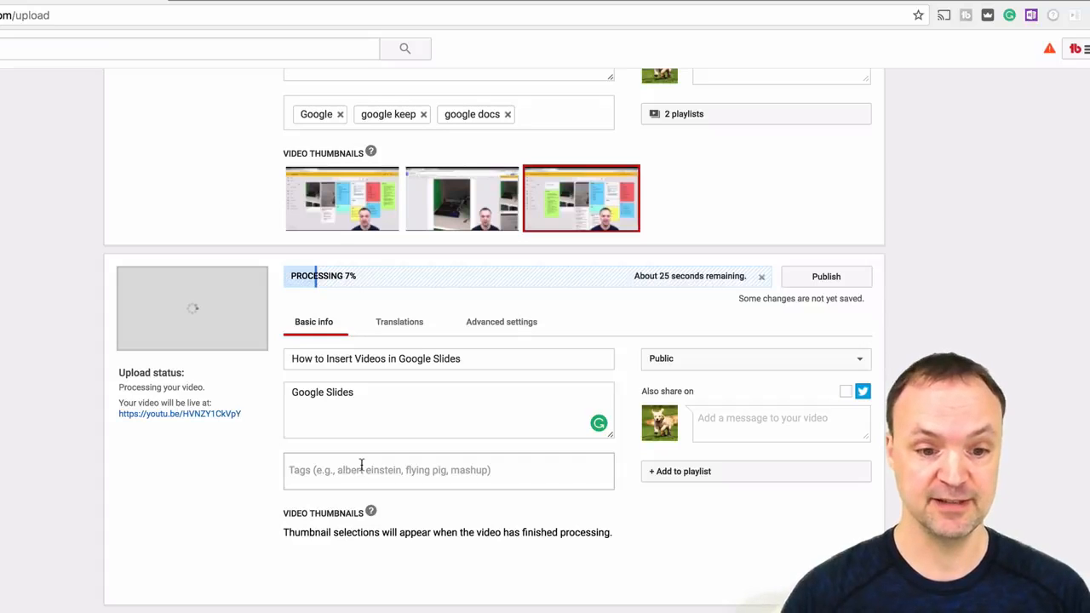
{"action": "type", "text": "Go"}
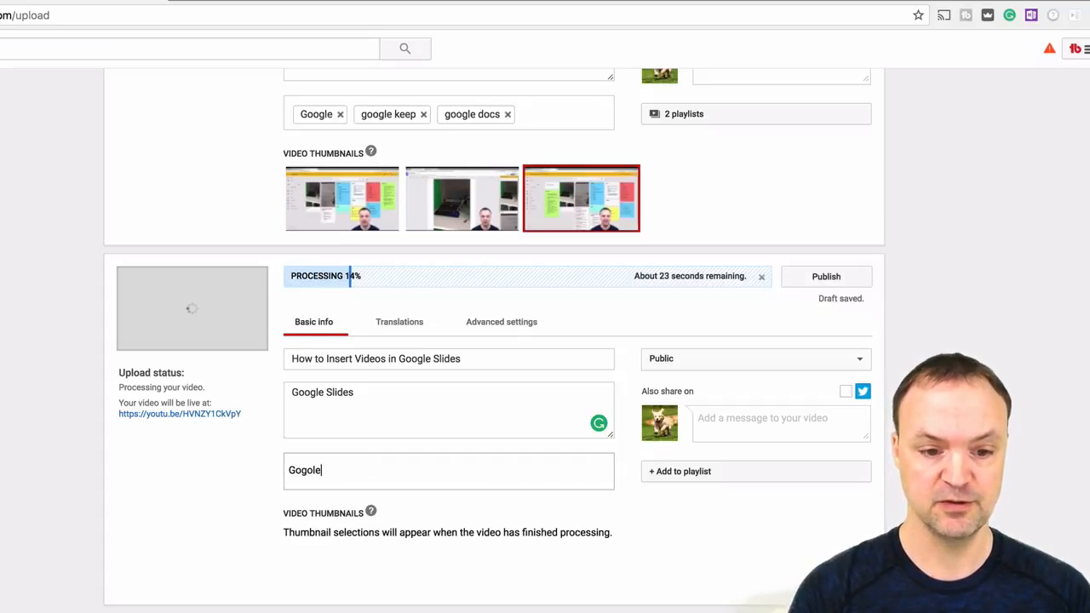
{"action": "type", "text": "ogle"}
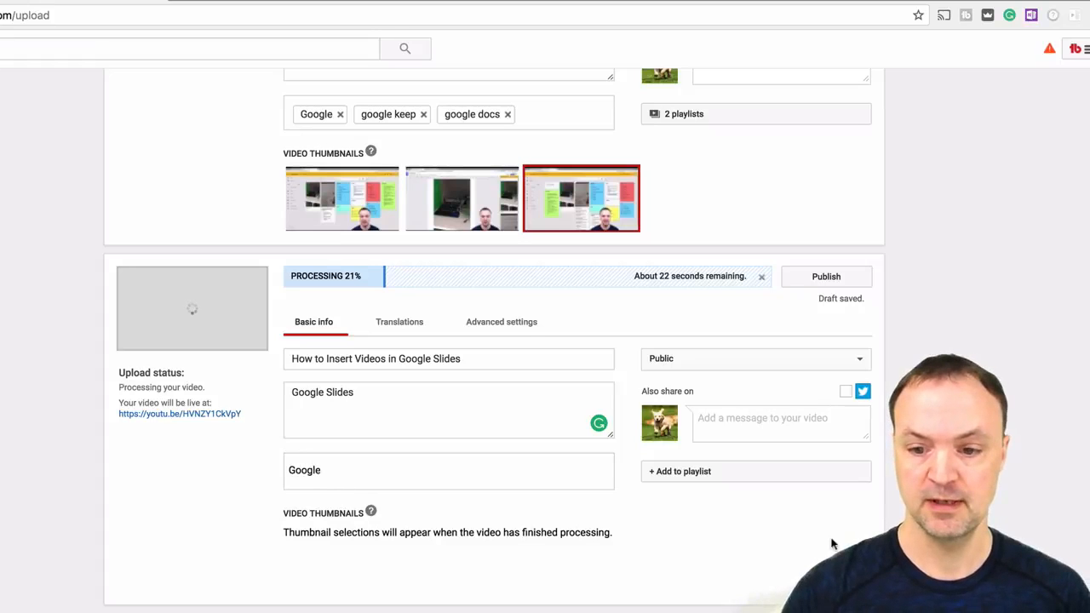
{"action": "key", "text": "Return"}
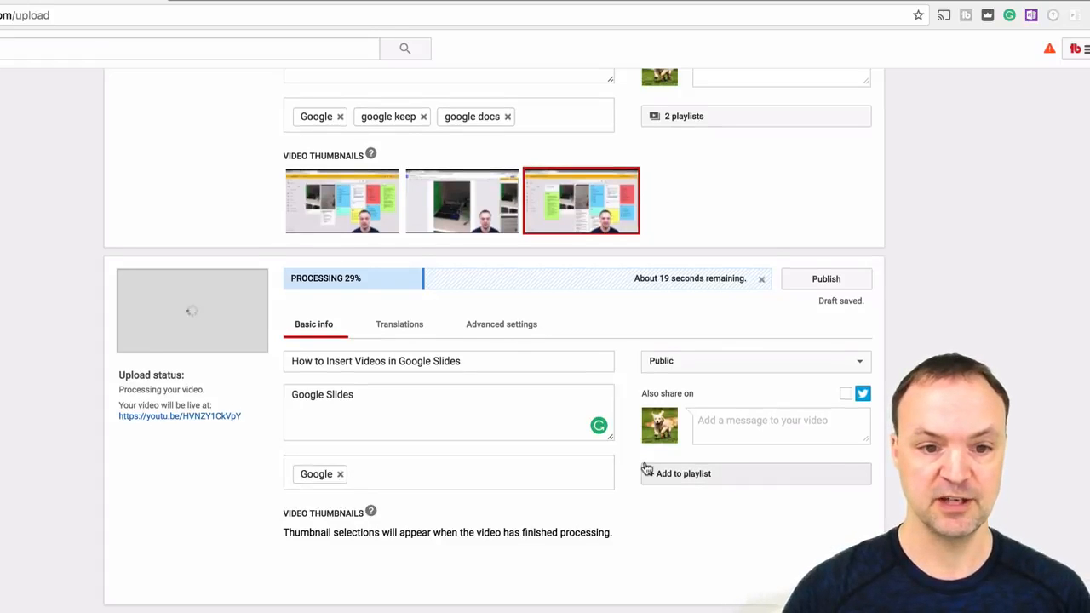
{"action": "scroll", "coordinate": [679, 460], "scroll_direction": "up", "scroll_amount": 2}
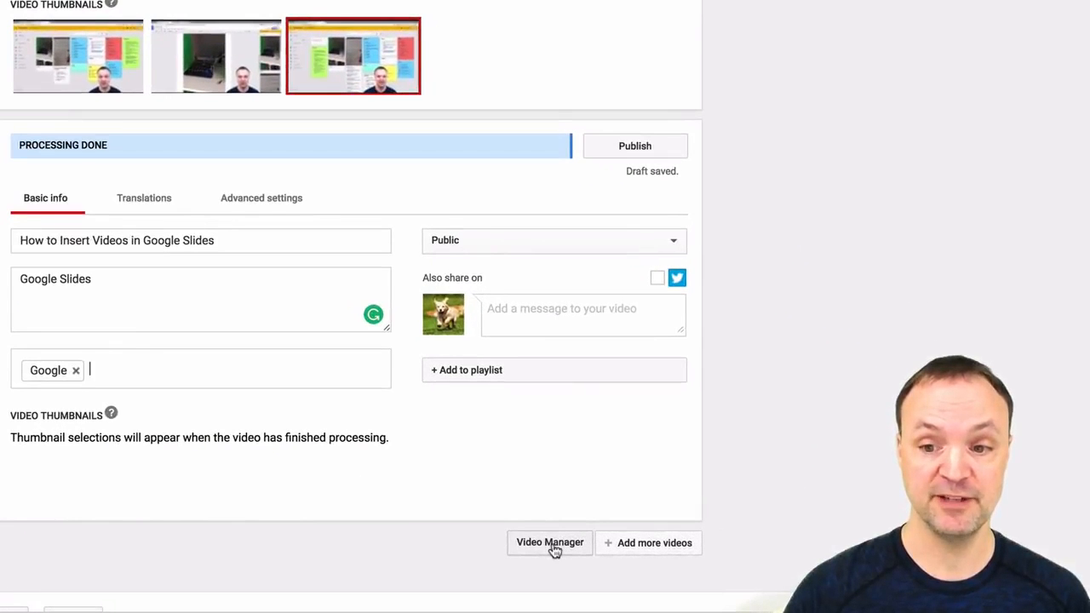
- Publish the Google Slides draft from the video list and save a different thumbnail
{"action": "left_click", "coordinate": [550, 544]}
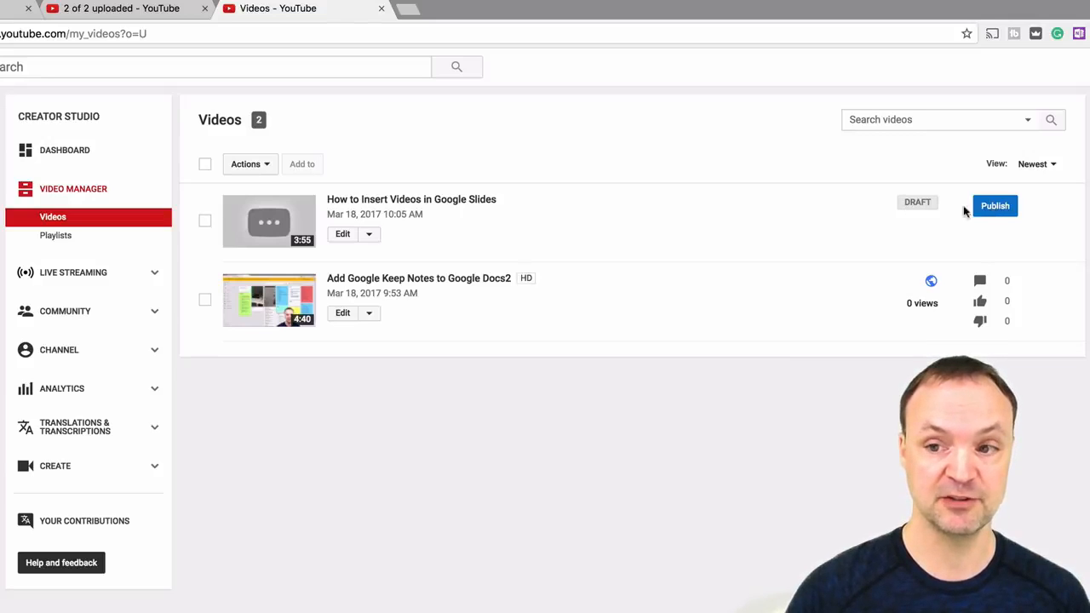
{"action": "left_click", "coordinate": [994, 209]}
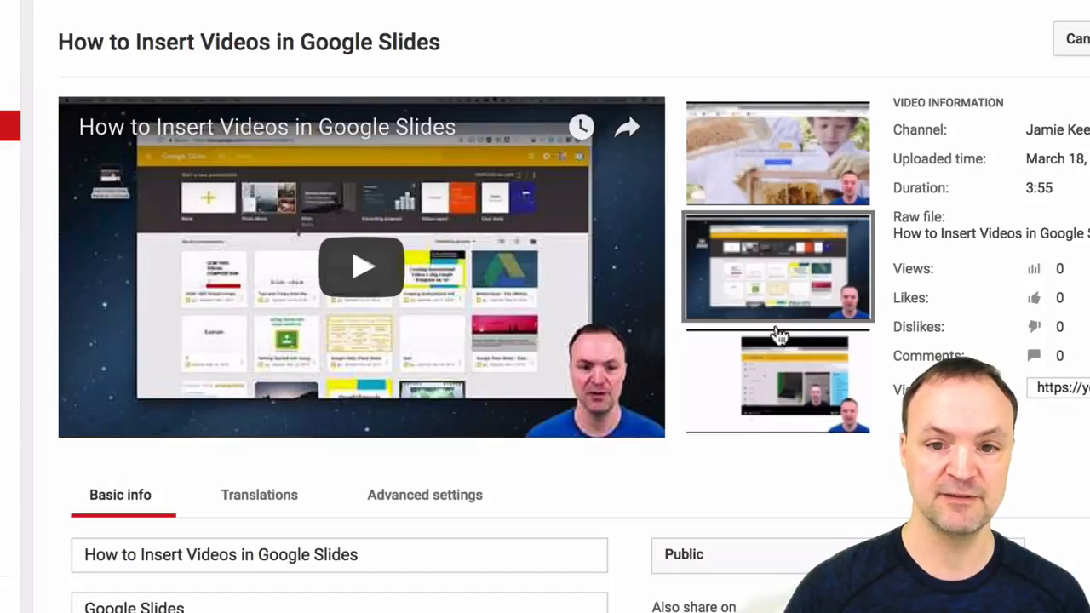
{"action": "left_click", "coordinate": [786, 194]}
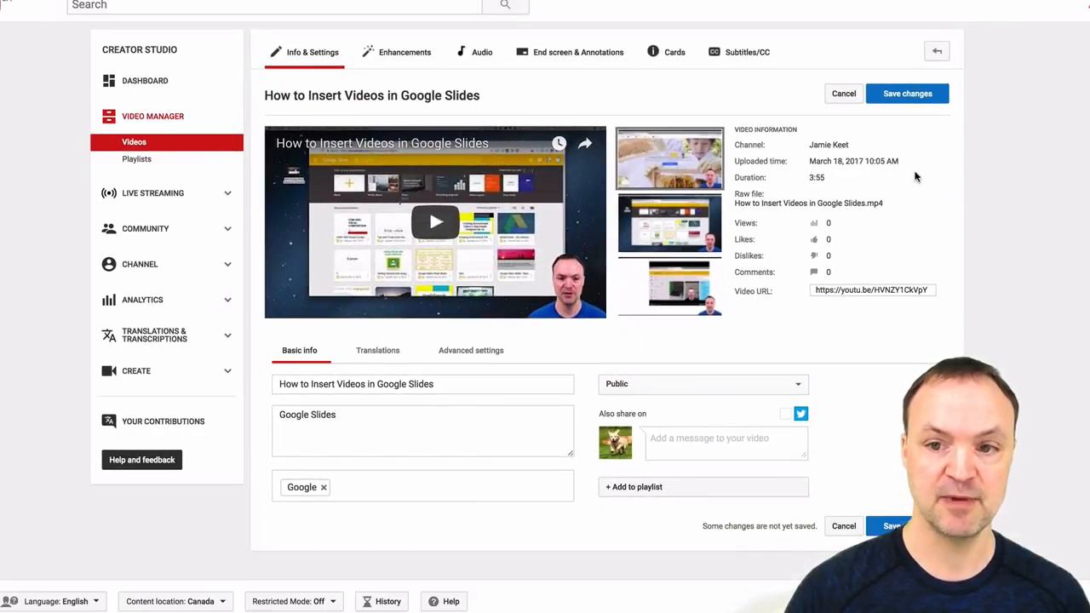
{"action": "left_click", "coordinate": [909, 94]}
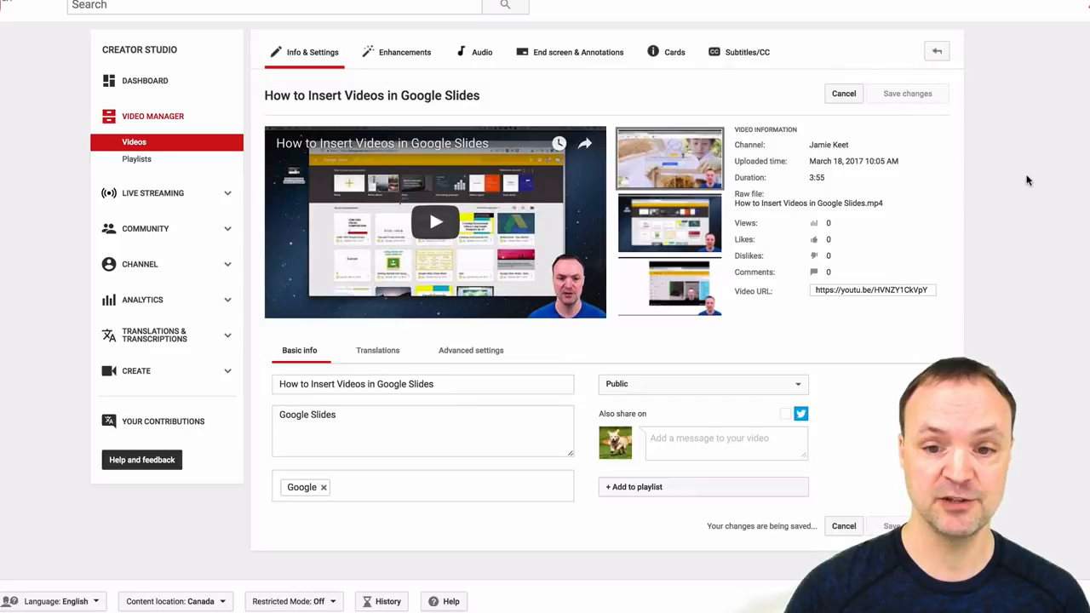
- Add the Google Slides video to the Google Tutorials playlist and save
{"action": "scroll", "coordinate": [842, 384], "scroll_direction": "down", "scroll_amount": 1}
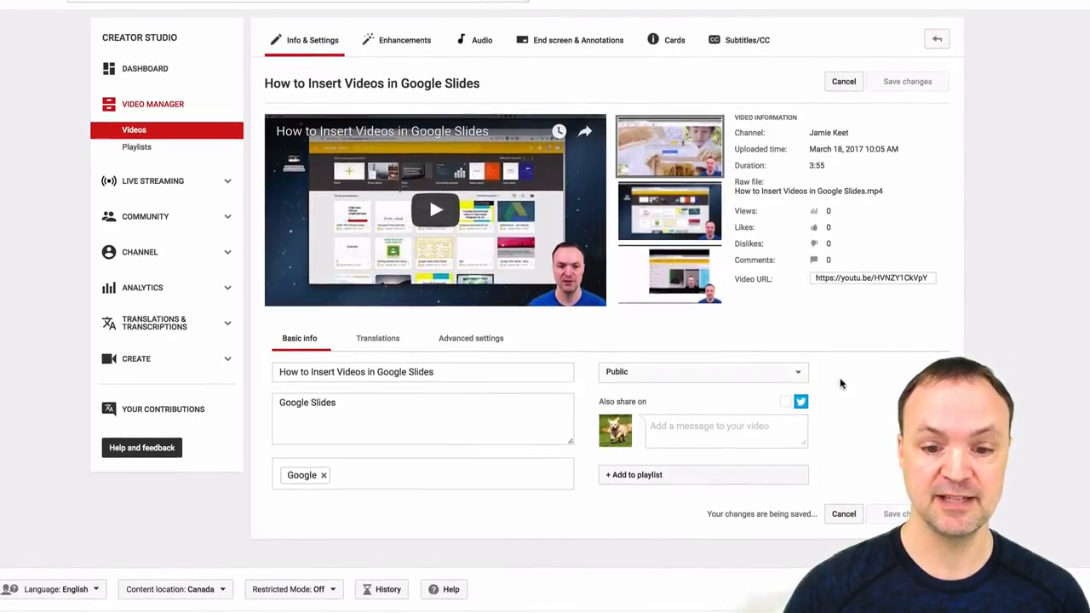
{"action": "left_click", "coordinate": [677, 483]}
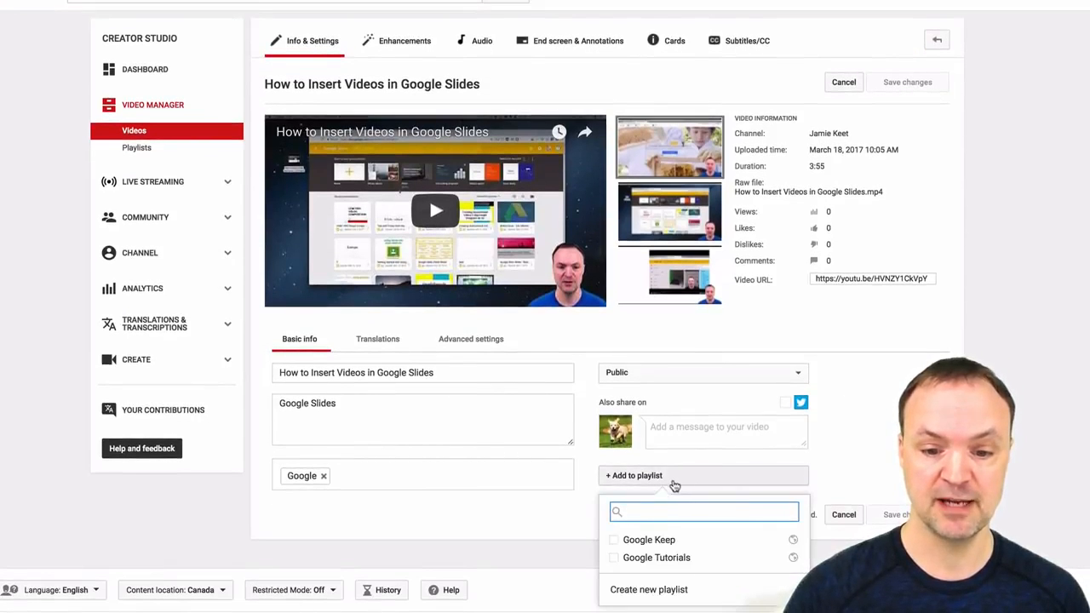
{"action": "left_click", "coordinate": [611, 559]}
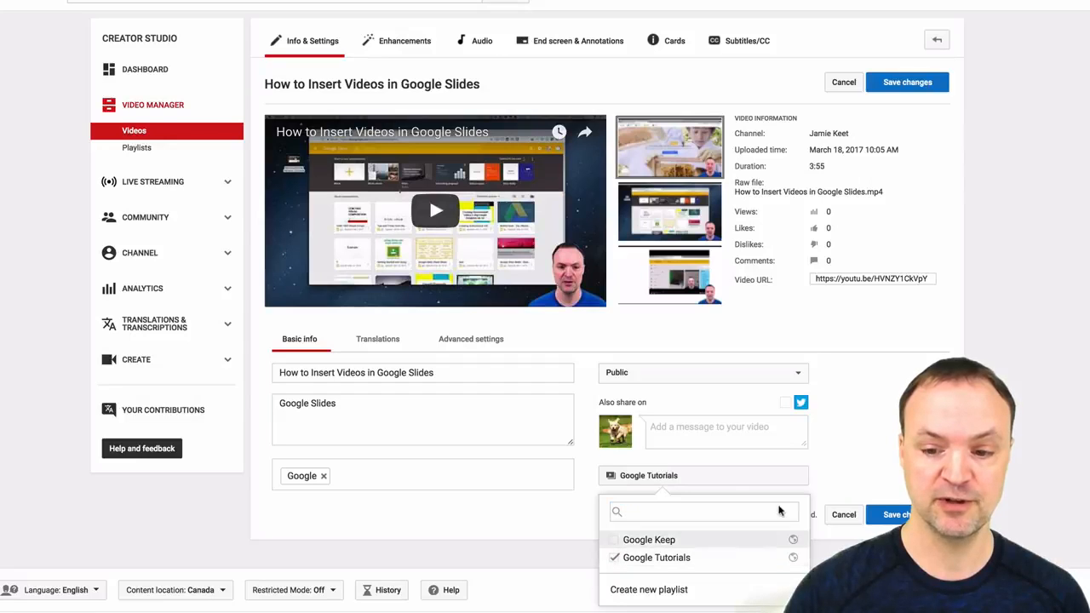
{"action": "left_click", "coordinate": [894, 514]}
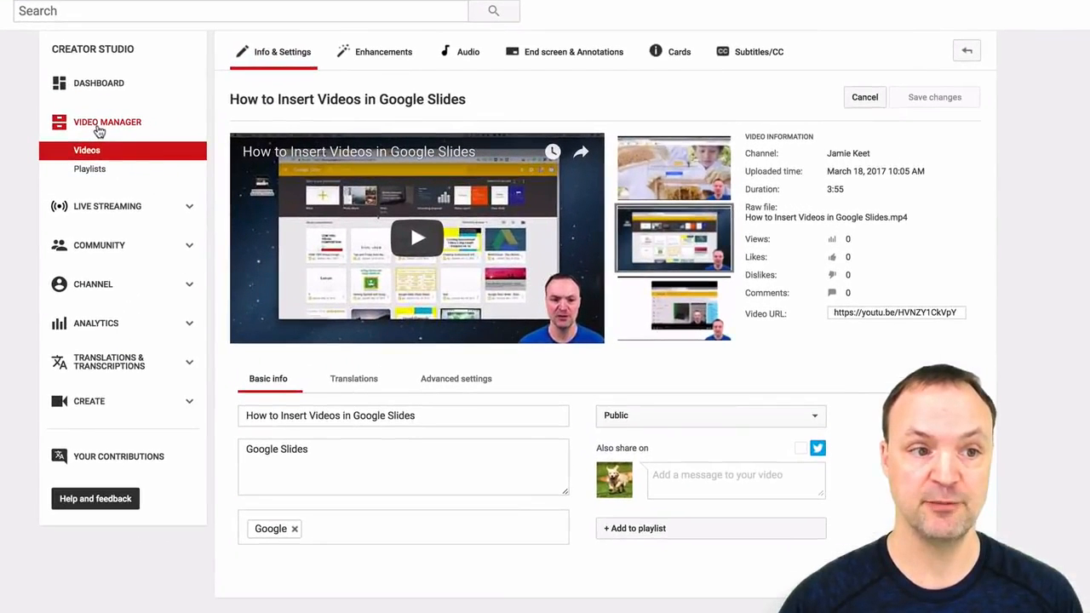
- Set the Google Slides video's privacy to Private
{"action": "left_click", "coordinate": [99, 130]}
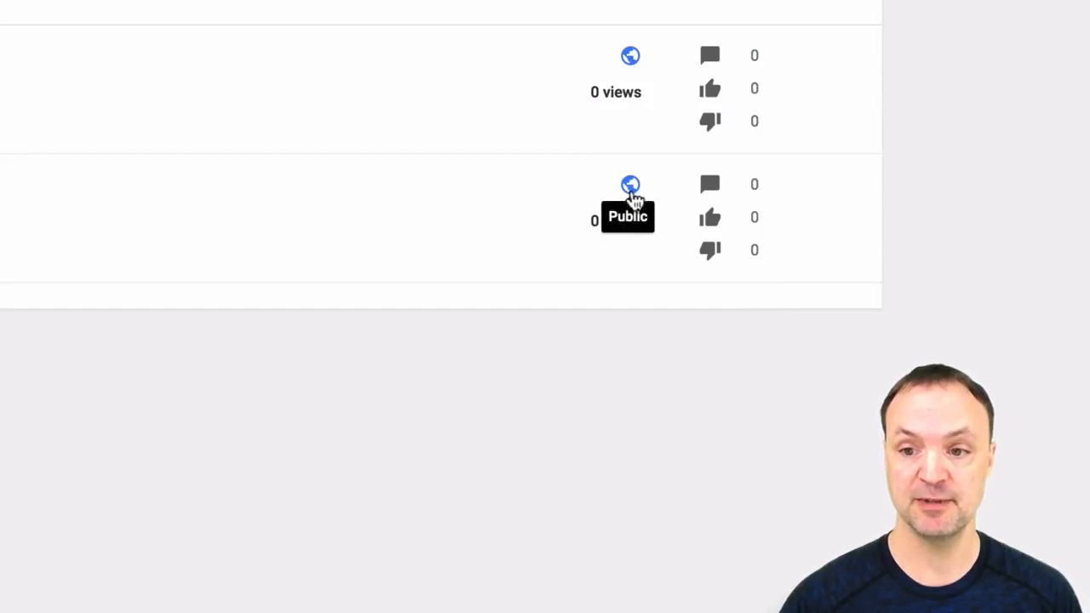
{"action": "left_click", "coordinate": [280, 193]}
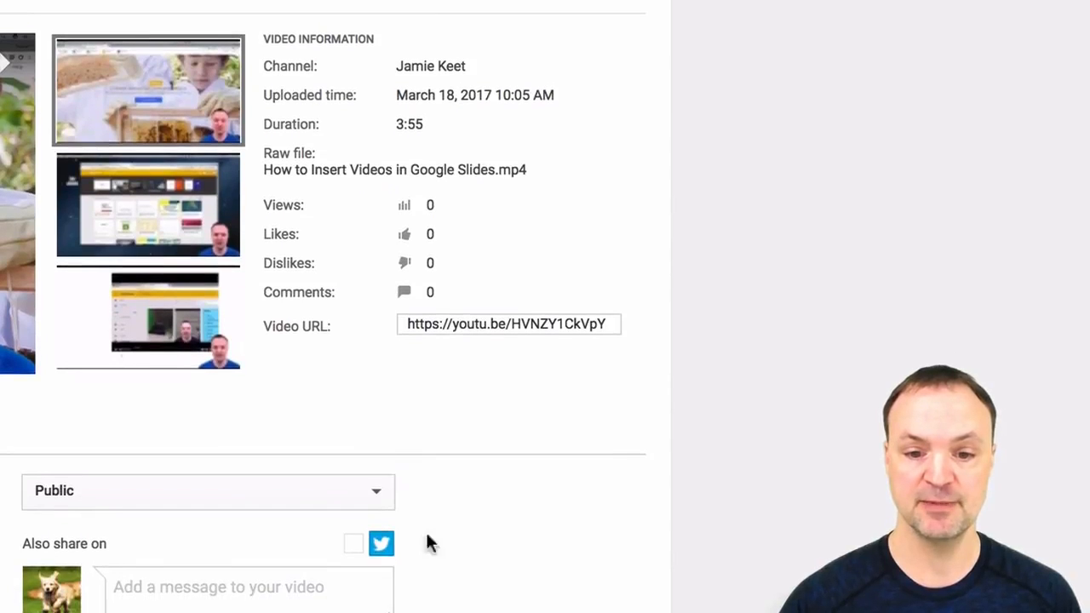
{"action": "left_click", "coordinate": [322, 499]}
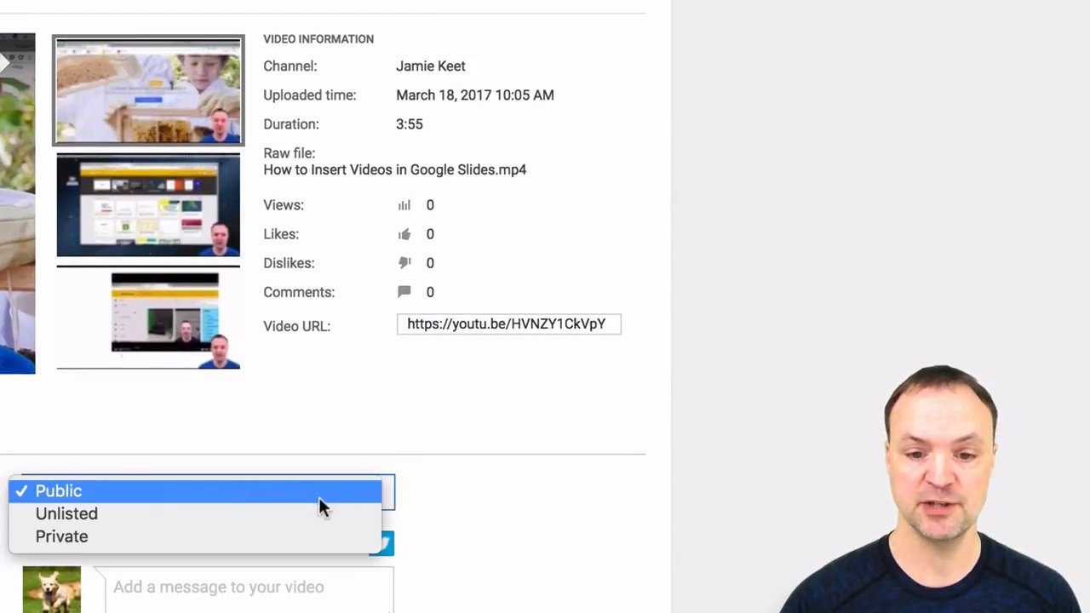
{"action": "left_click", "coordinate": [281, 538]}
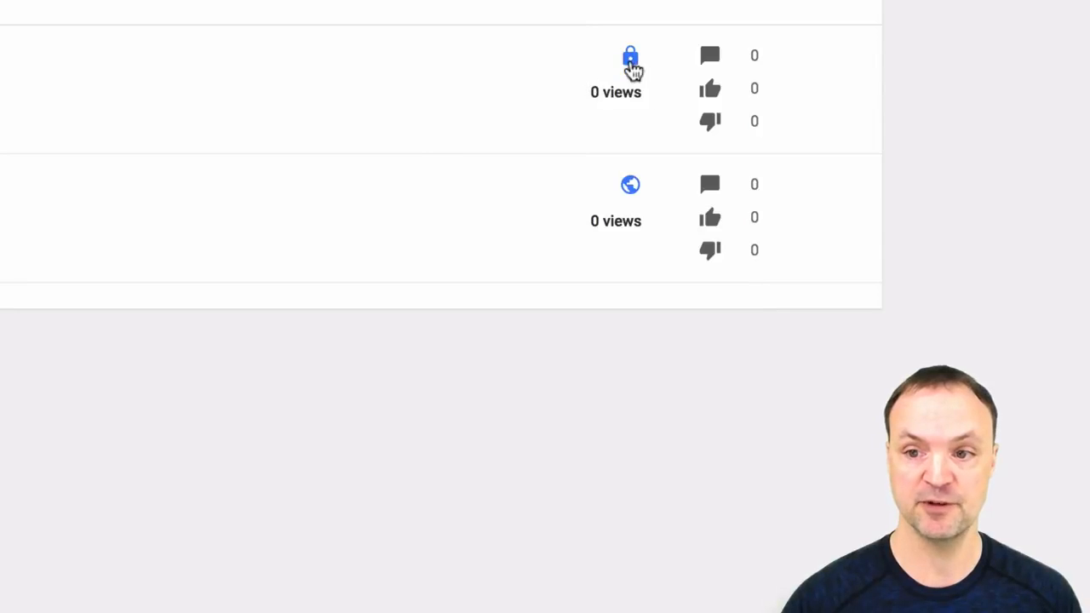
- Set the Google Slides video back to Public and return to the dashboard
{"action": "left_click", "coordinate": [433, 180]}
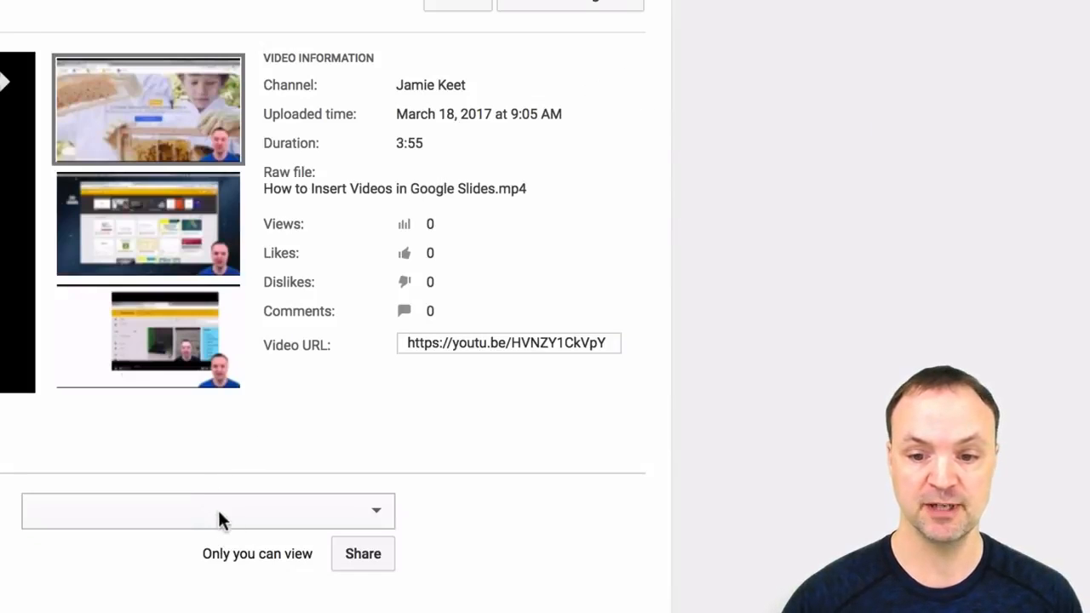
{"action": "left_click", "coordinate": [246, 516]}
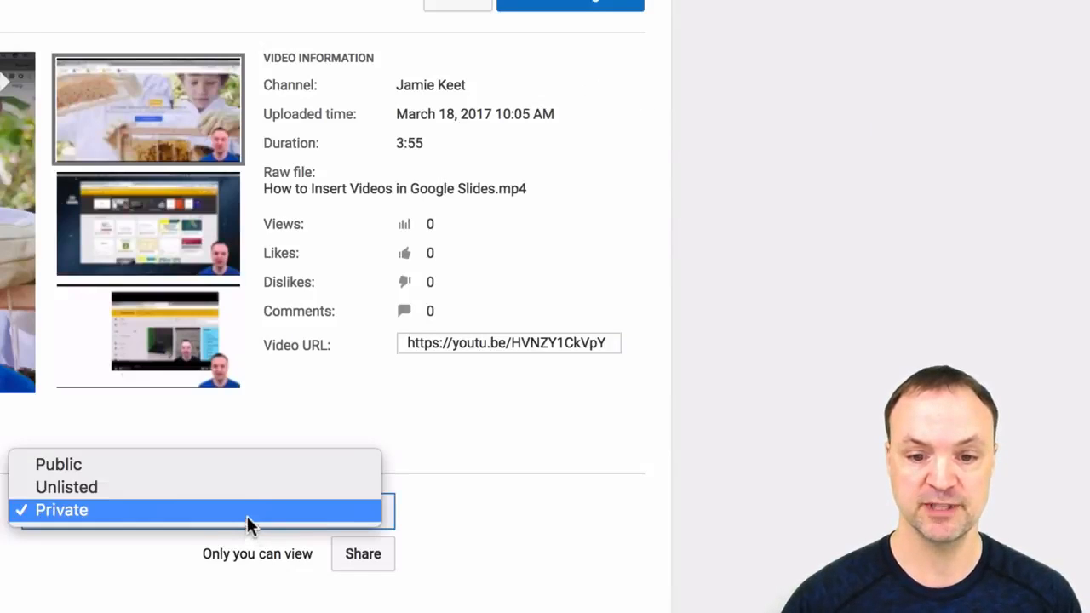
{"action": "left_click", "coordinate": [270, 467]}
{"action": "left_click", "coordinate": [560, 6]}
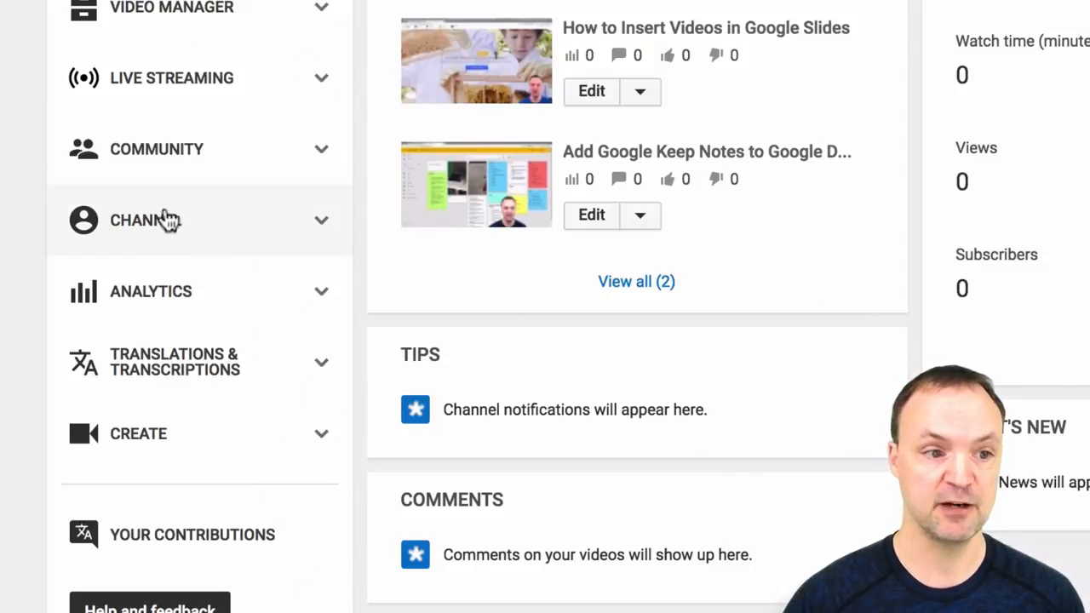
{"action": "left_click", "coordinate": [17, 223]}
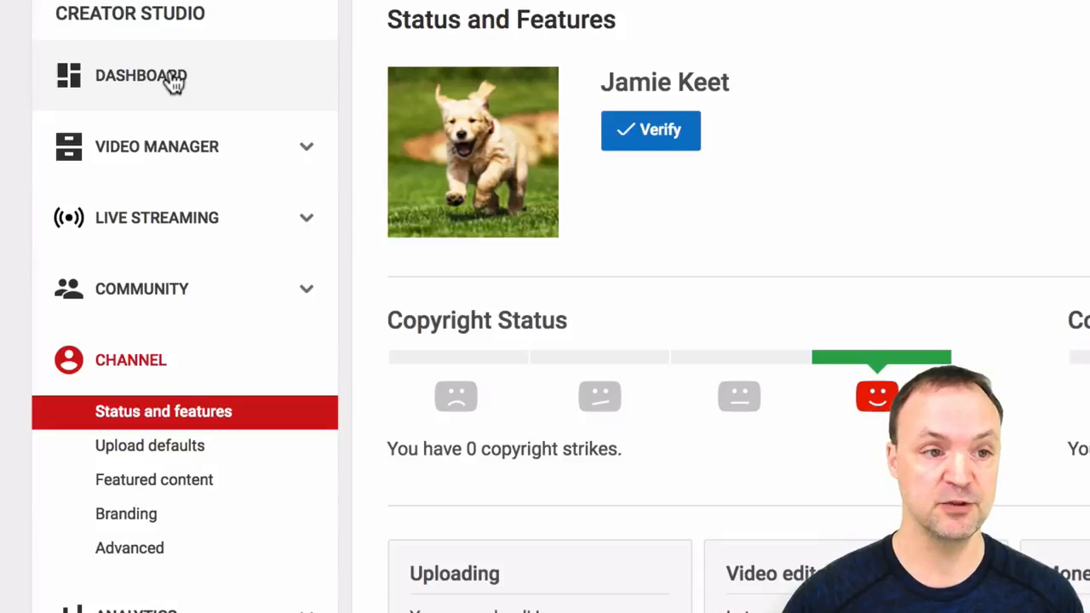
{"action": "left_click", "coordinate": [173, 82]}
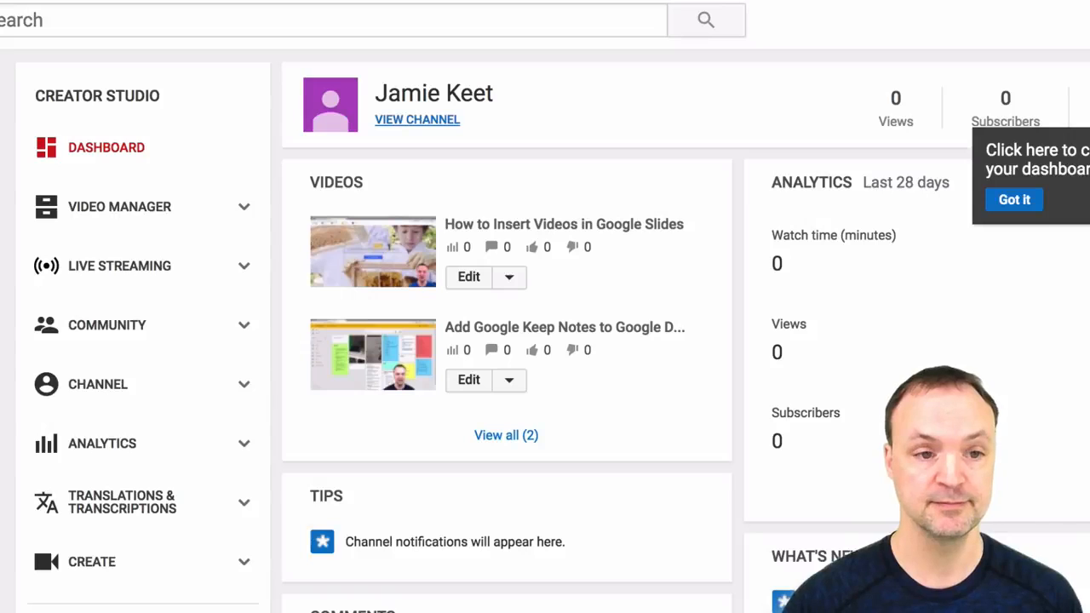
{"action": "left_click", "coordinate": [417, 119]}
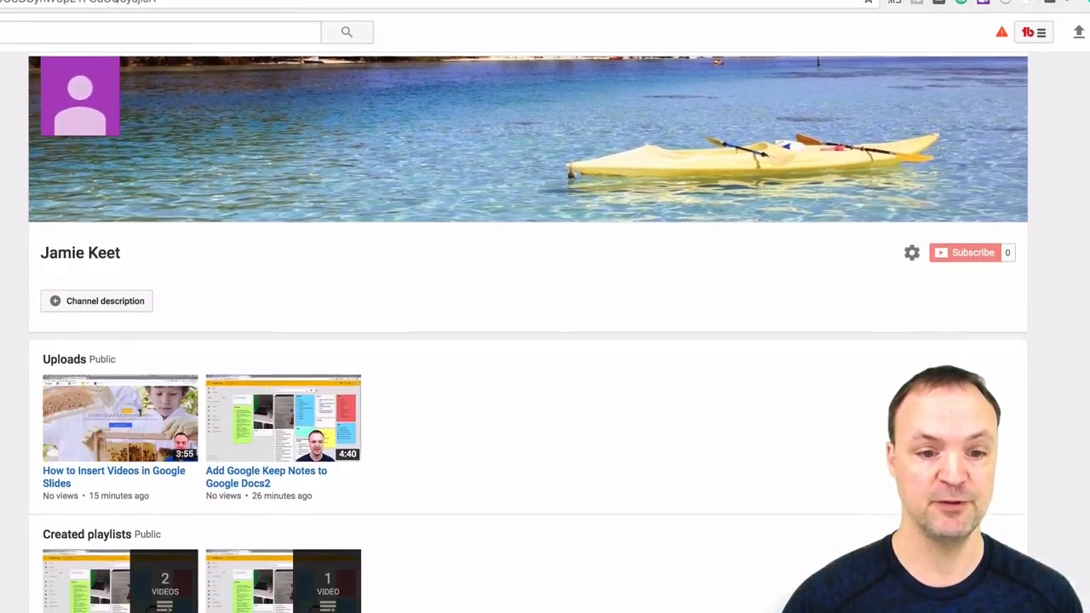
{"action": "scroll", "coordinate": [528, 340], "scroll_direction": "down", "scroll_amount": 1}
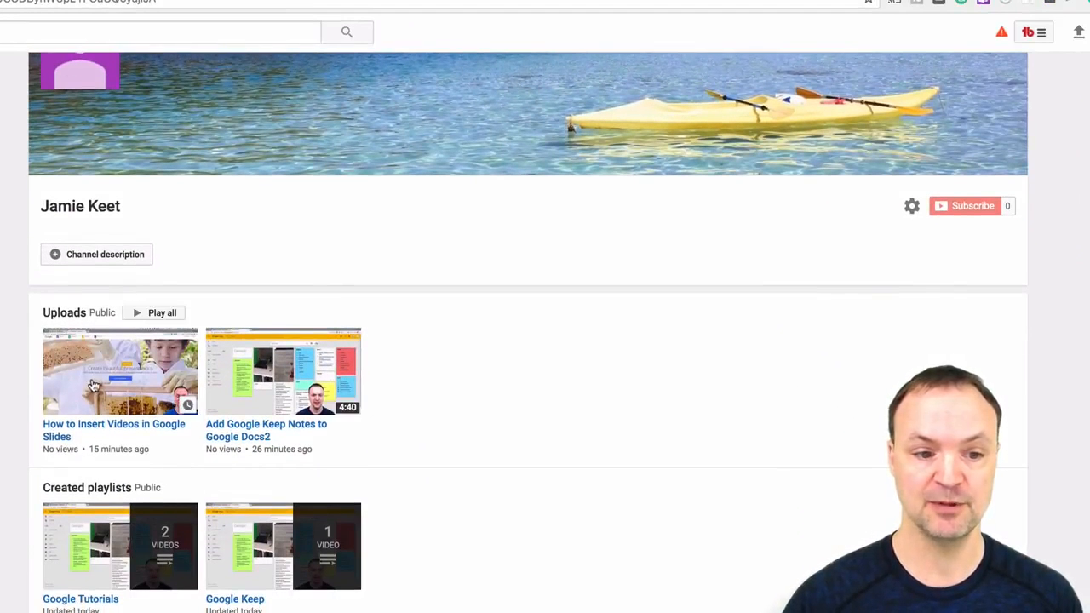
{"action": "scroll", "coordinate": [23, 379], "scroll_direction": "down", "scroll_amount": 1}
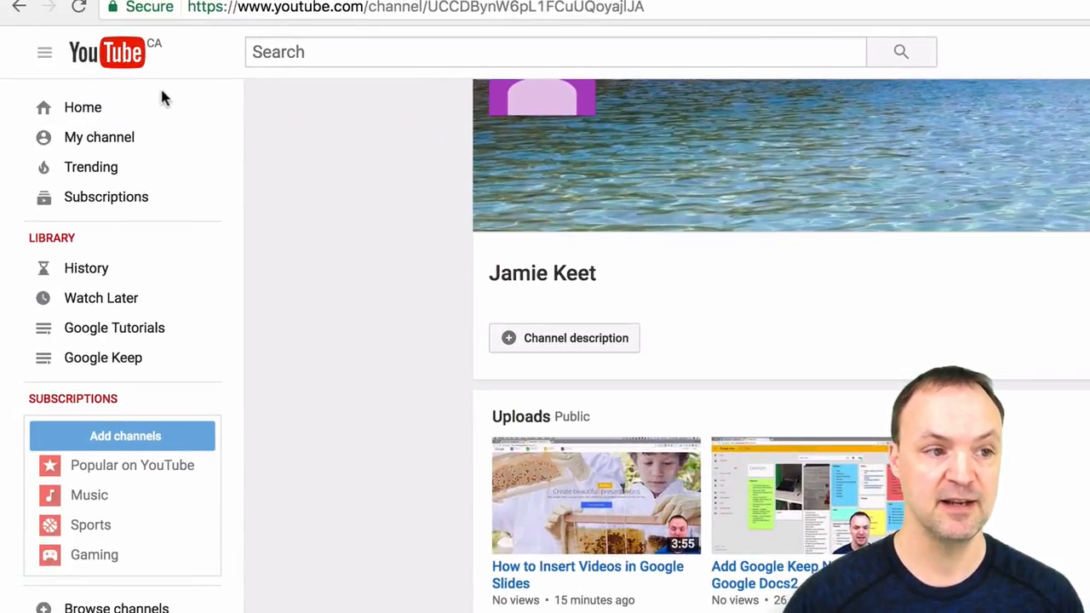
{"action": "left_click", "coordinate": [44, 54]}
{"action": "left_click", "coordinate": [42, 55]}
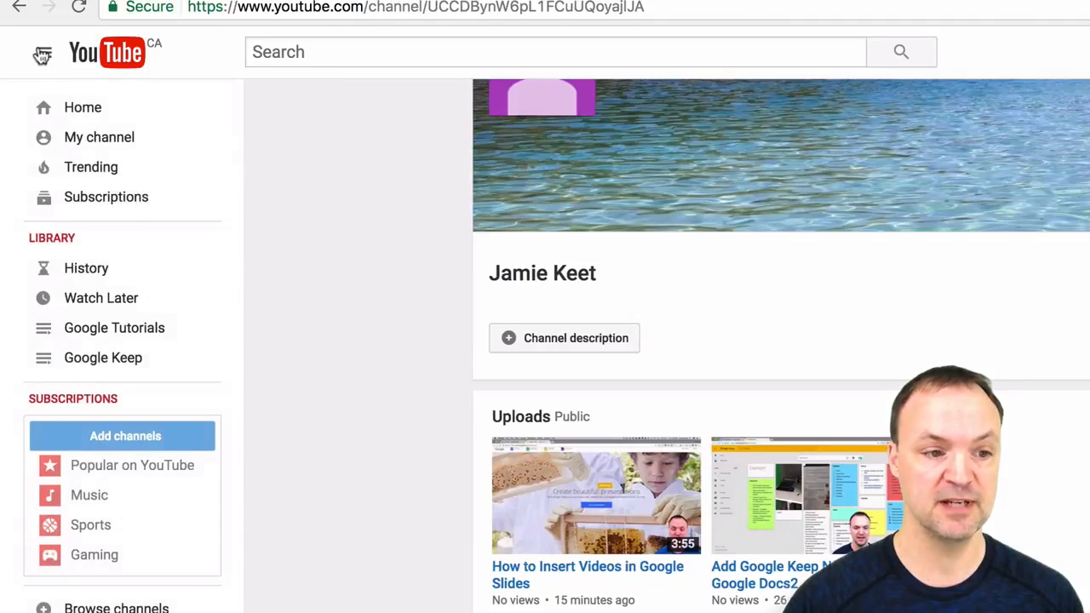
{"action": "left_click", "coordinate": [170, 199]}
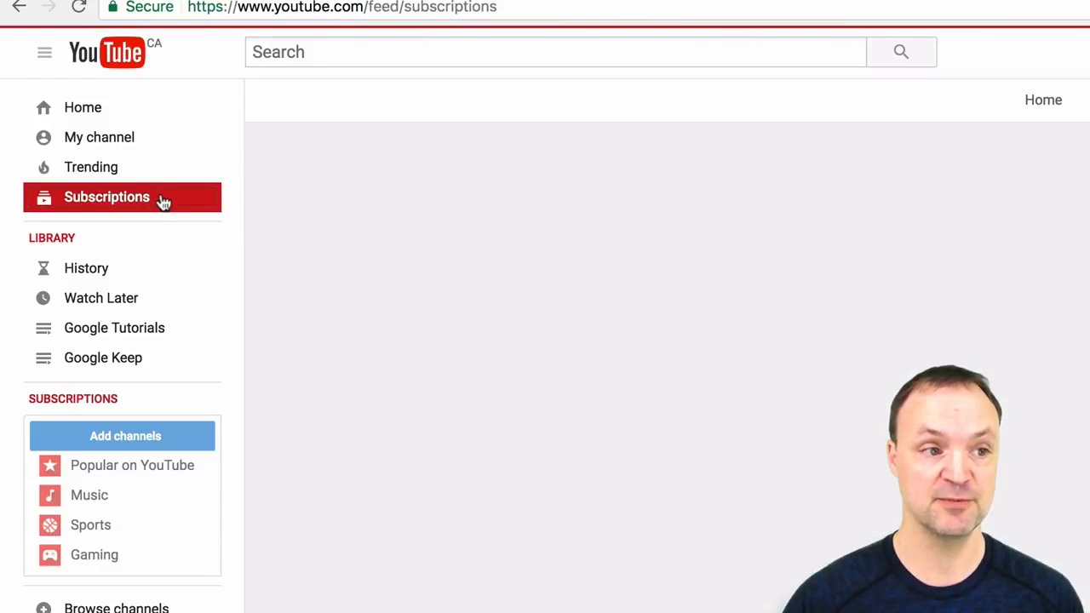
{"action": "left_click", "coordinate": [129, 155]}
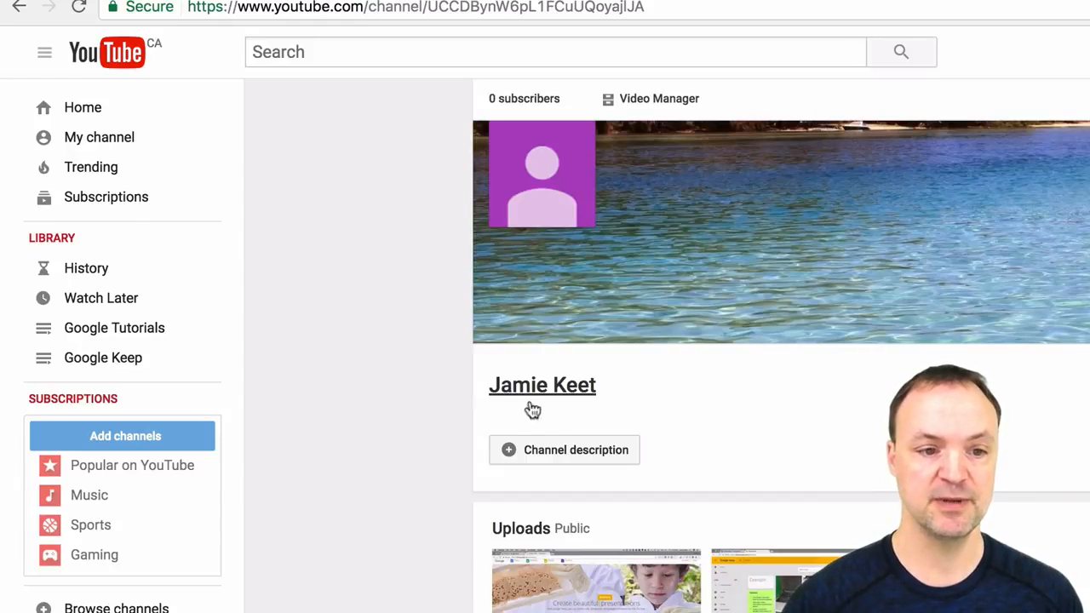
- Enter and save 'This is an example page' as the channel description
{"action": "left_click", "coordinate": [592, 459]}
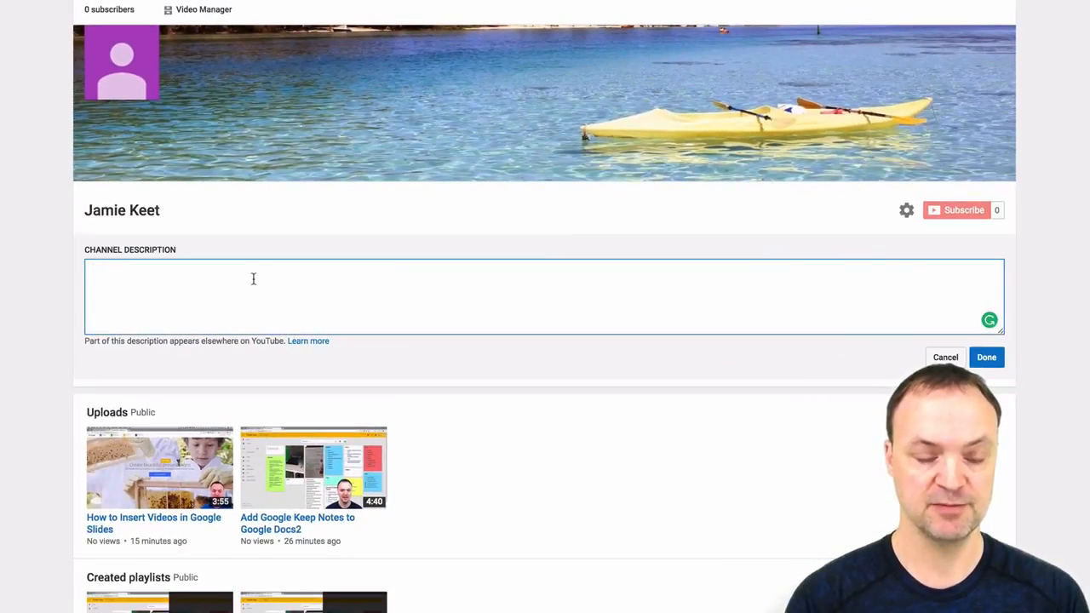
{"action": "type", "text": "This is an e"}
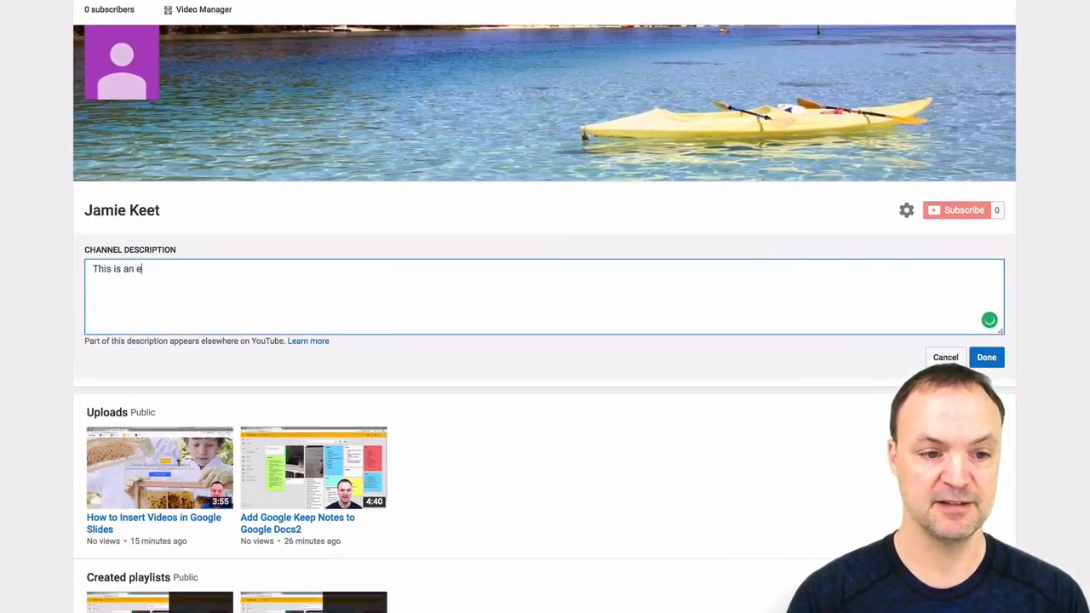
{"action": "type", "text": "xample page"}
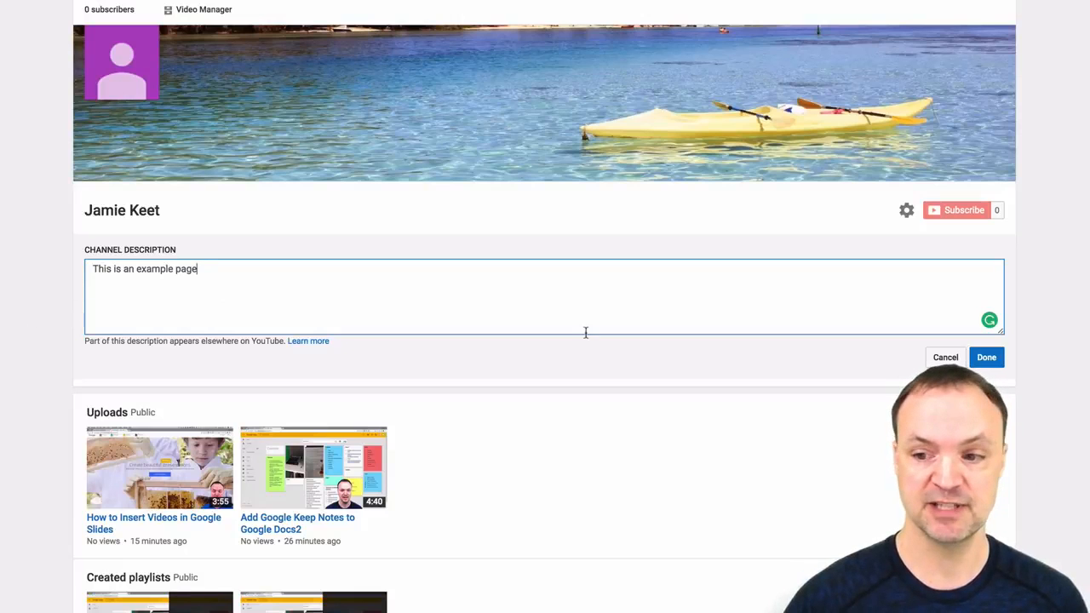
{"action": "left_click", "coordinate": [986, 359]}
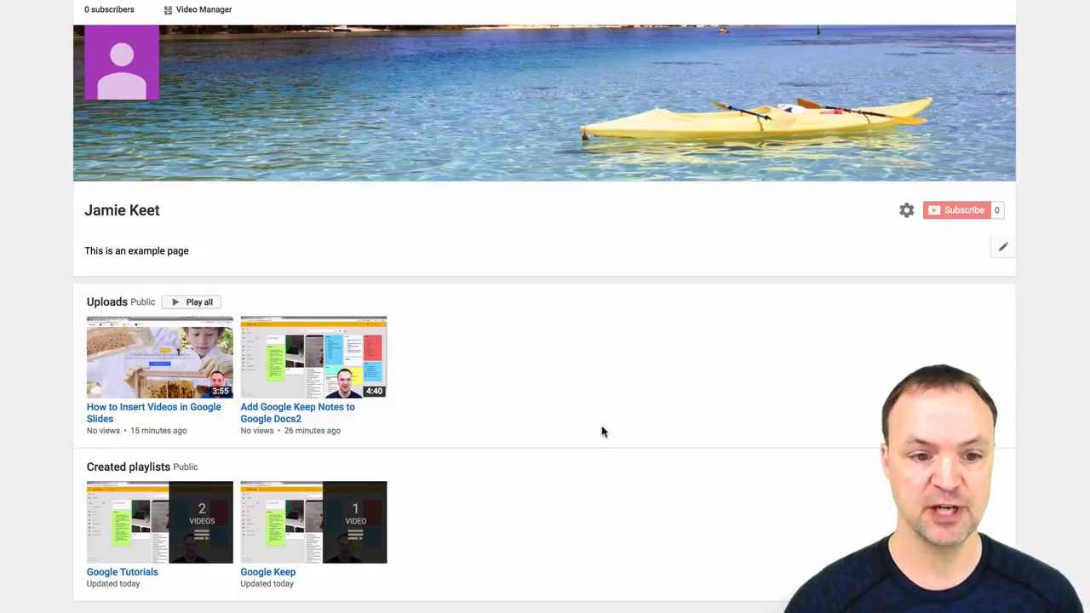
- In channel settings, stop keeping liked videos private and enable layout customization
{"action": "left_click", "coordinate": [906, 211]}
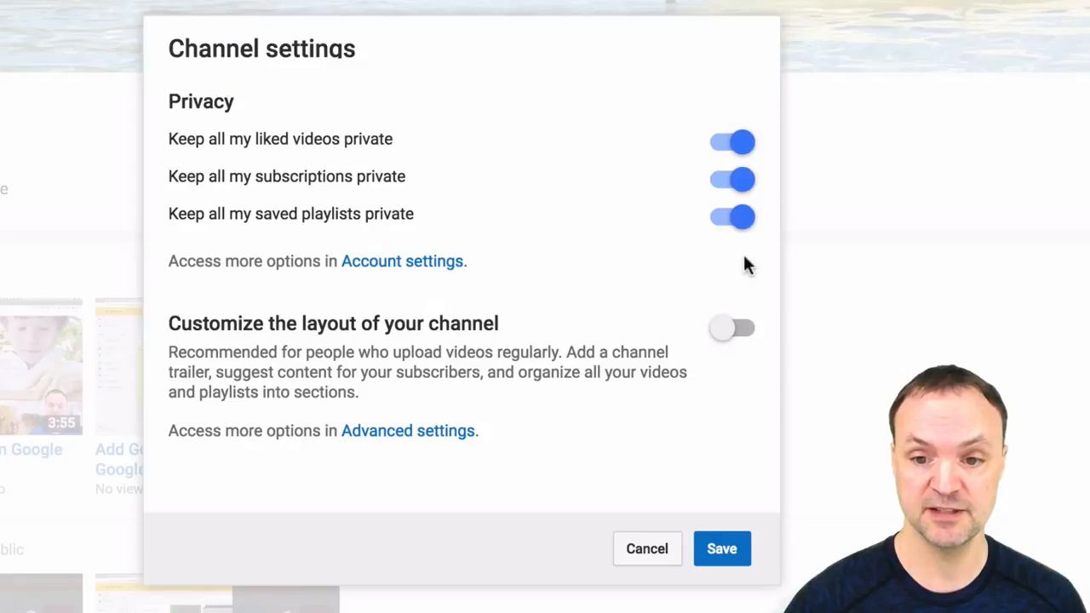
{"action": "left_click", "coordinate": [739, 146]}
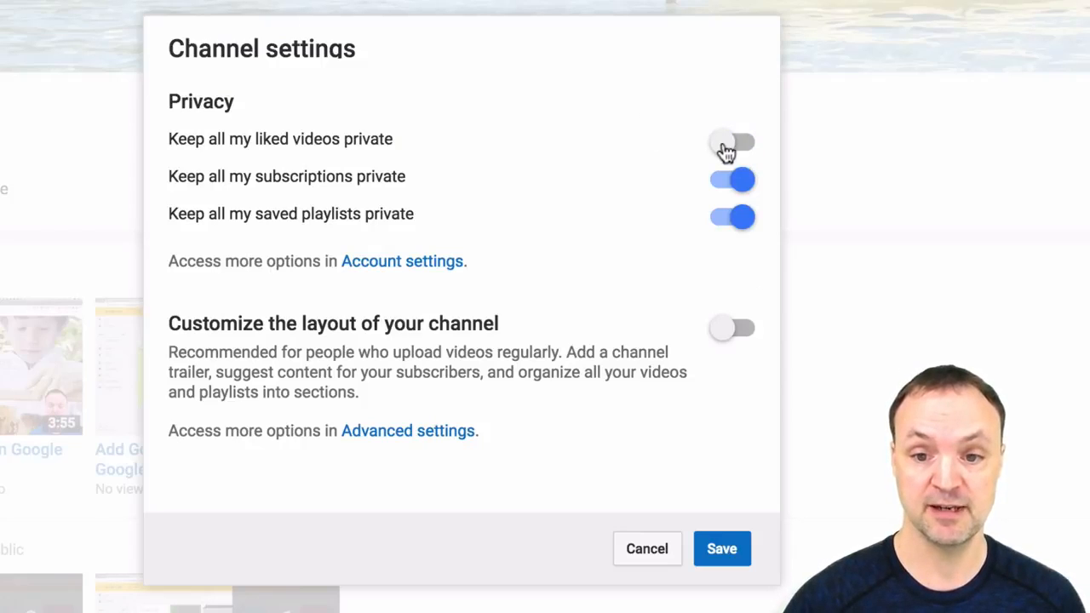
{"action": "left_click", "coordinate": [728, 147]}
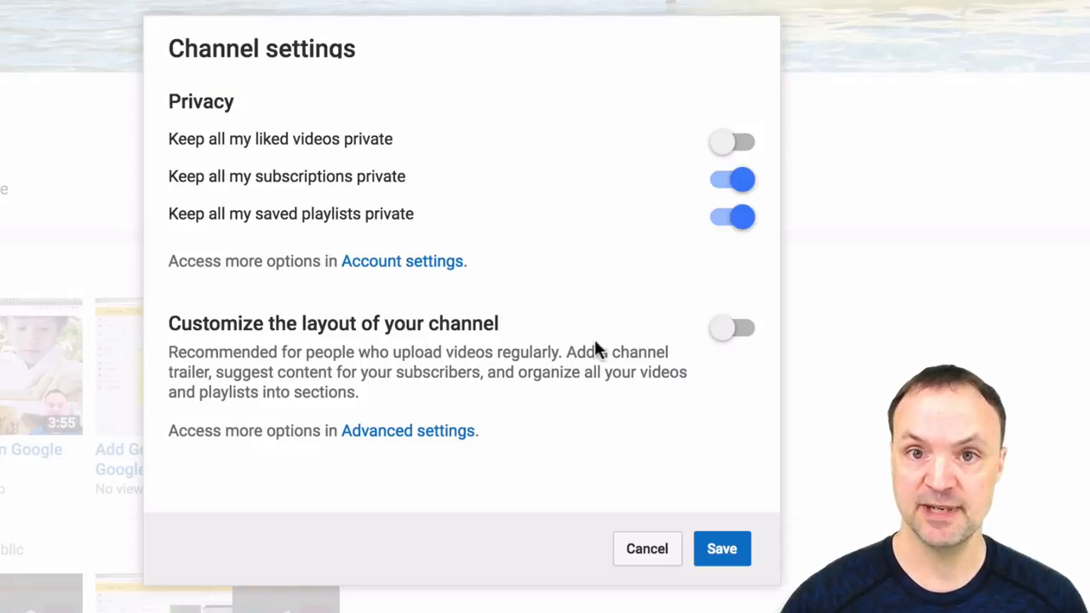
{"action": "left_click", "coordinate": [725, 336]}
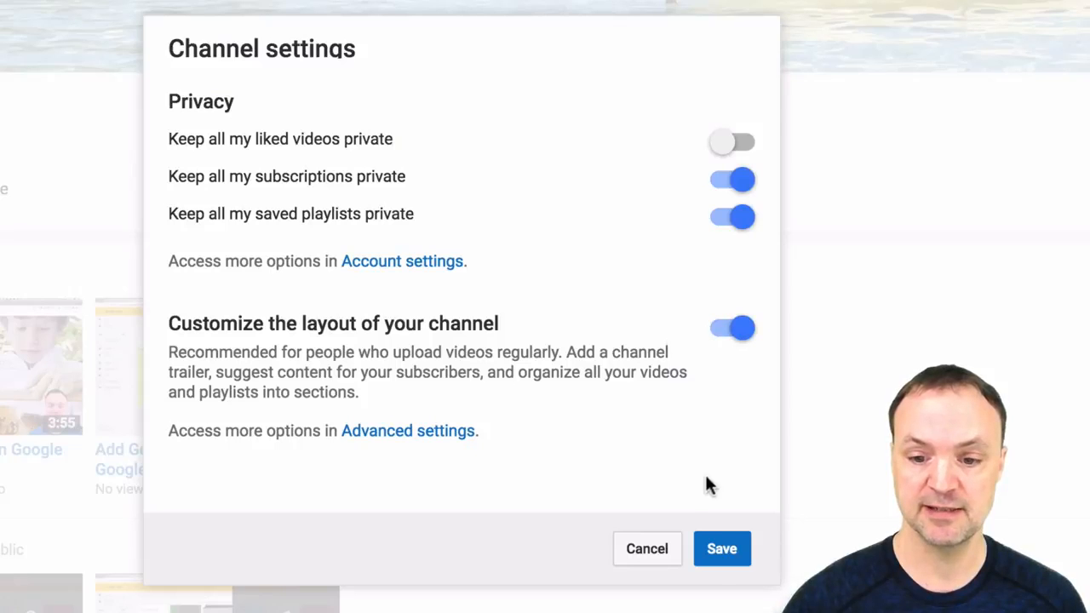
- Save the new channel settings, then browse the Videos, Playlists and Channels tabs
{"action": "left_click", "coordinate": [721, 555]}
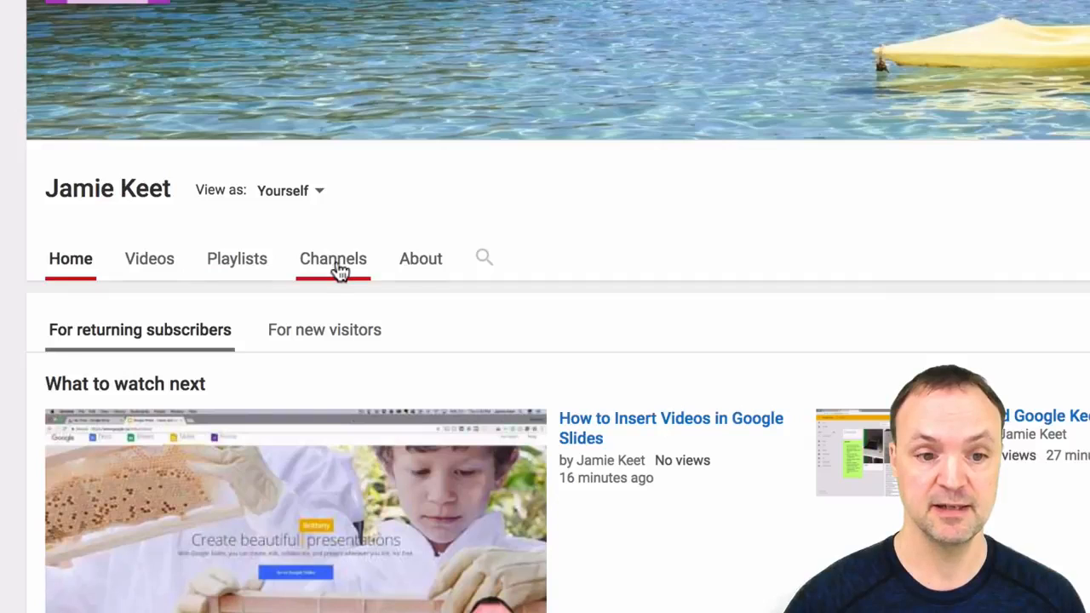
{"action": "left_click", "coordinate": [151, 264]}
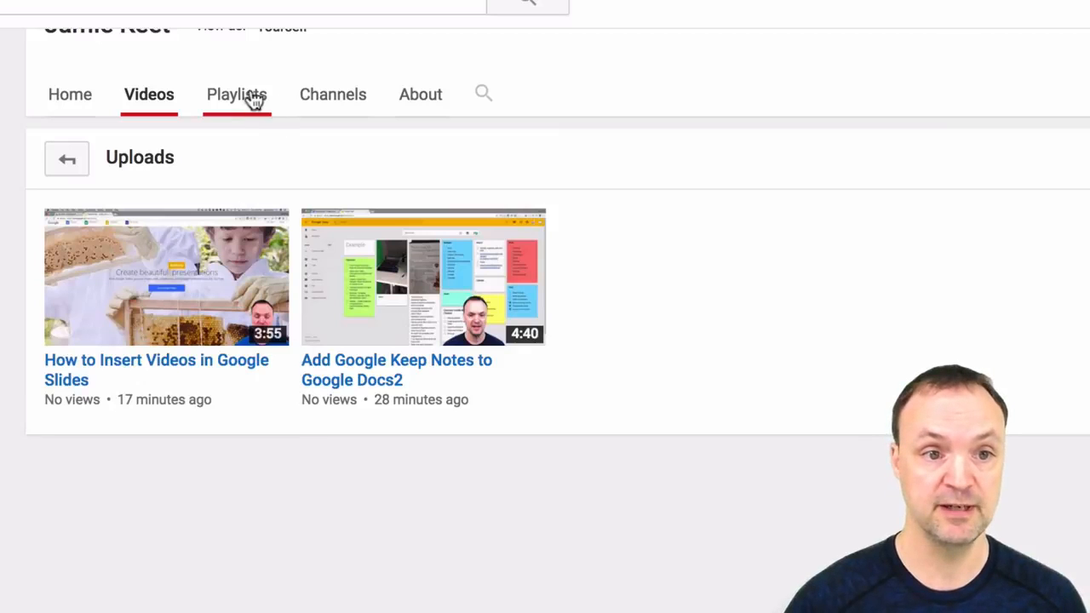
{"action": "left_click", "coordinate": [225, 100]}
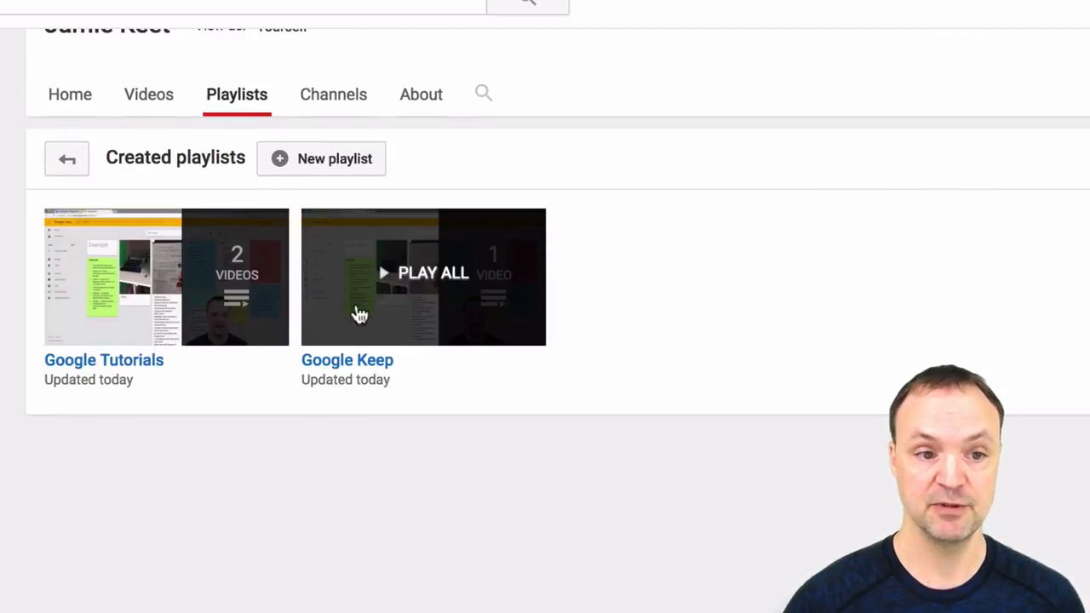
{"action": "left_click", "coordinate": [347, 102]}
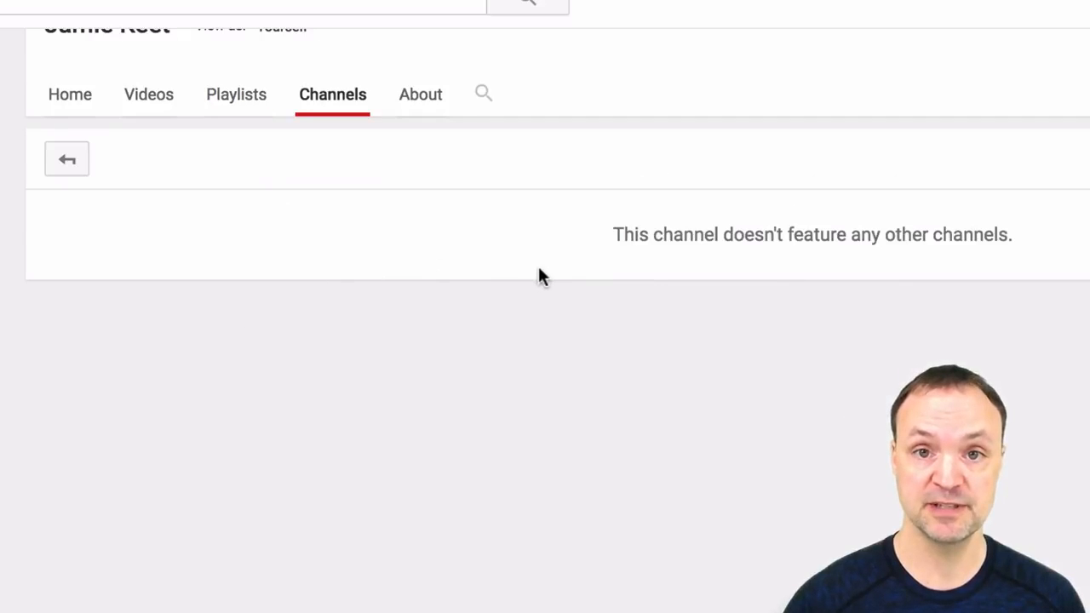
- On the About tab, reopen the 'This is an example page' description for editing
{"action": "left_click", "coordinate": [430, 99]}
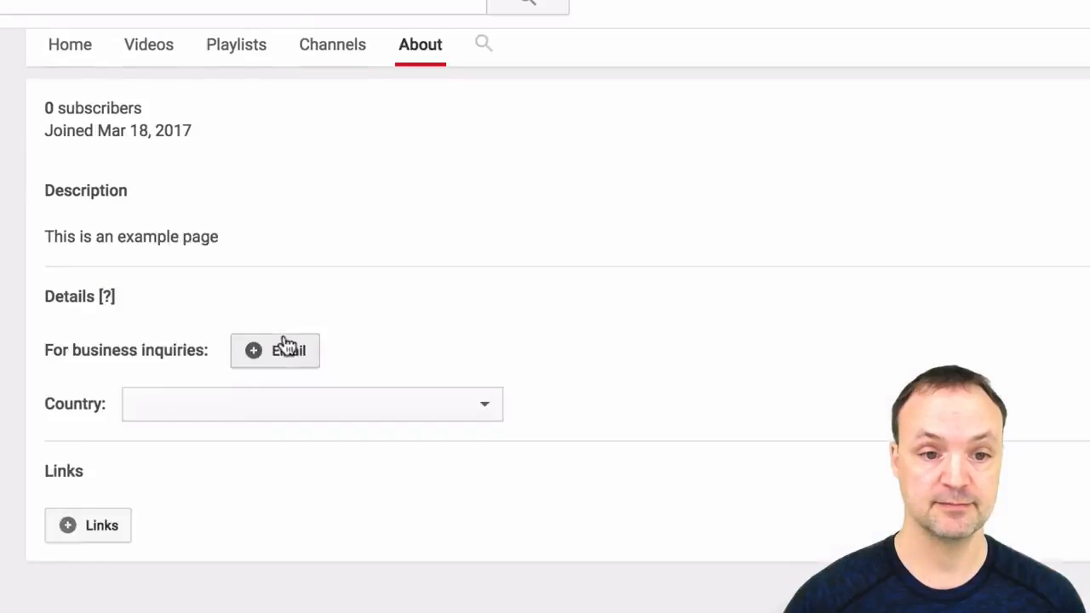
{"action": "scroll", "coordinate": [485, 532], "scroll_direction": "up", "scroll_amount": 2}
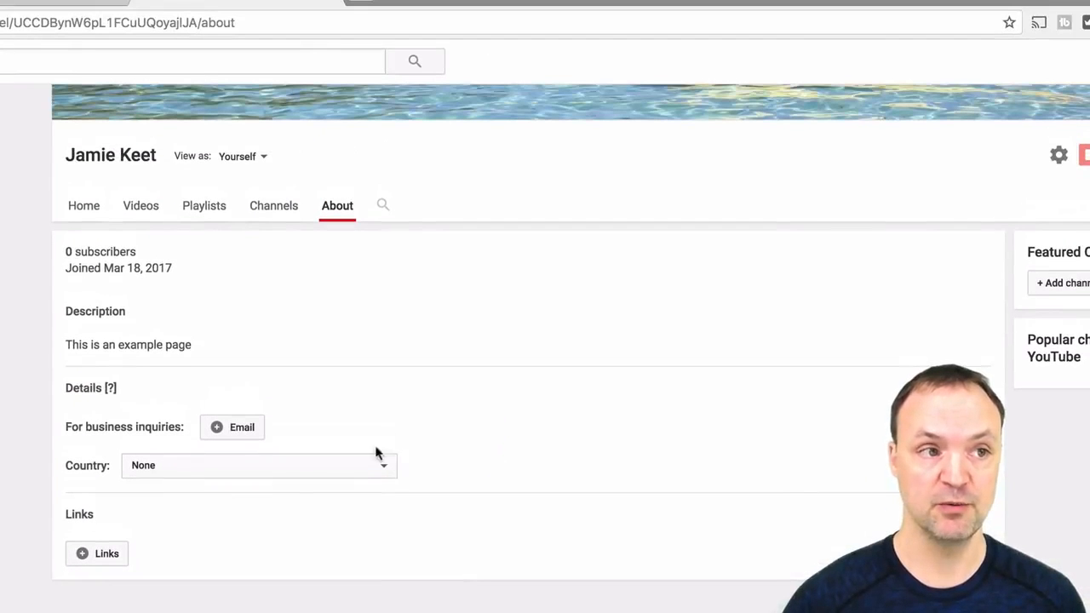
{"action": "scroll", "coordinate": [94, 466], "scroll_direction": "down", "scroll_amount": 2}
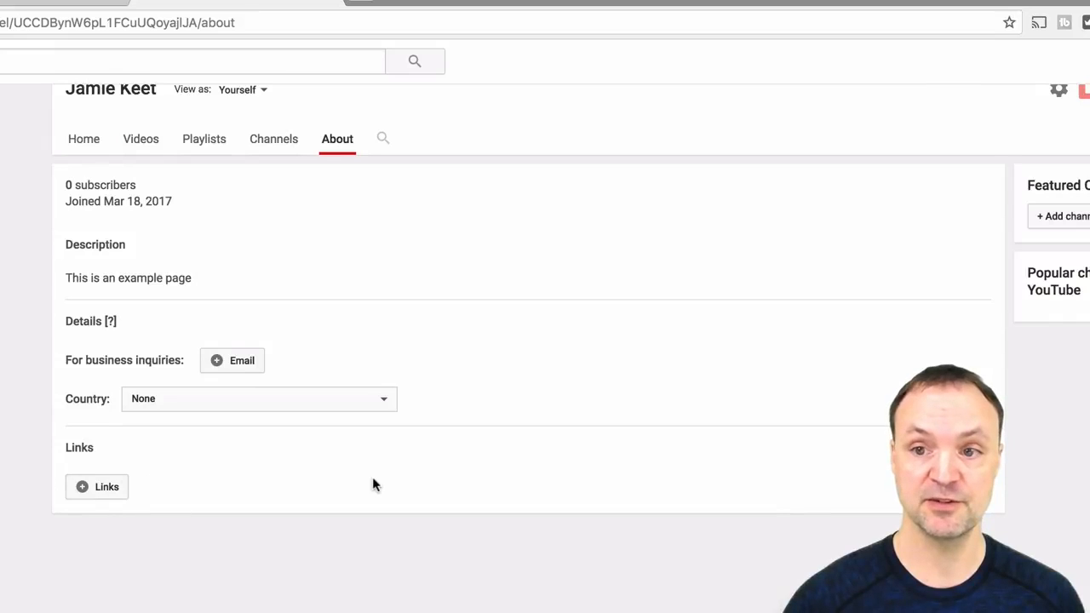
{"action": "left_click", "coordinate": [452, 270]}
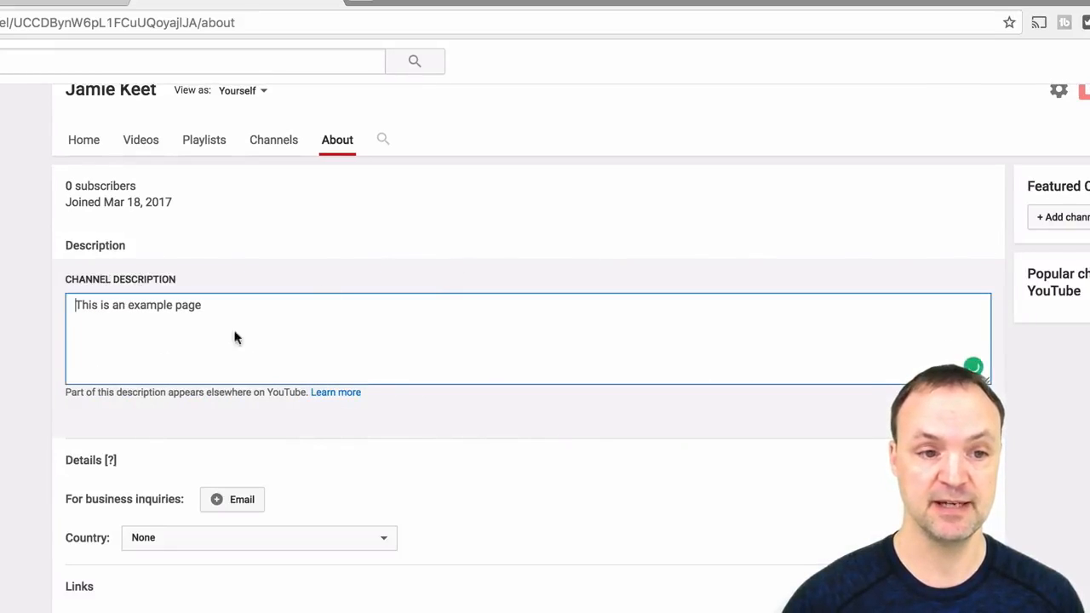
{"action": "scroll", "coordinate": [3, 441], "scroll_direction": "up", "scroll_amount": 3}
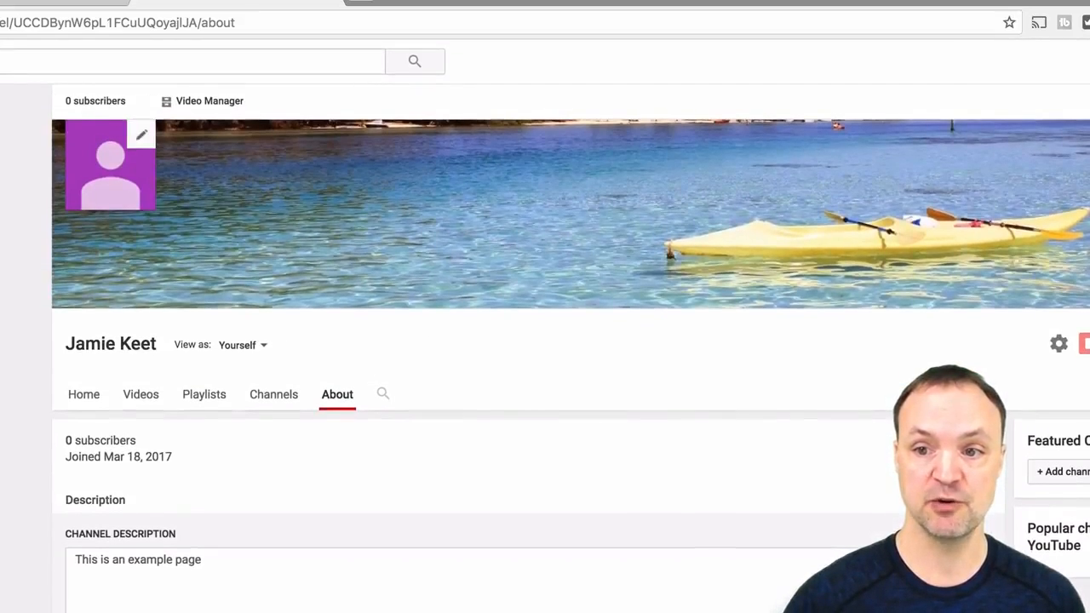
{"action": "scroll", "coordinate": [681, 430], "scroll_direction": "down", "scroll_amount": 3}
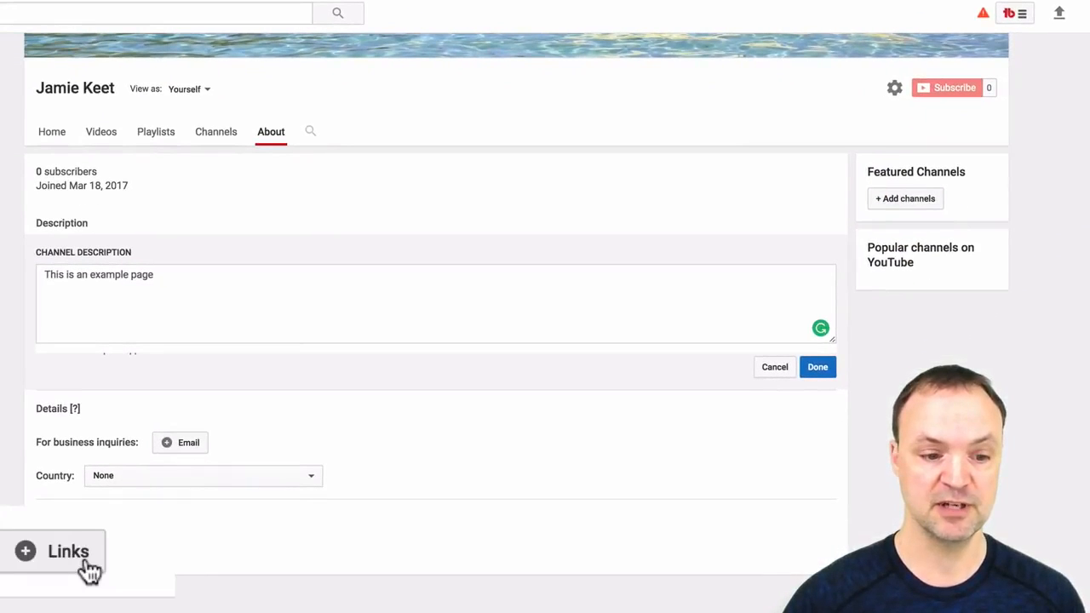
{"action": "left_click", "coordinate": [58, 519]}
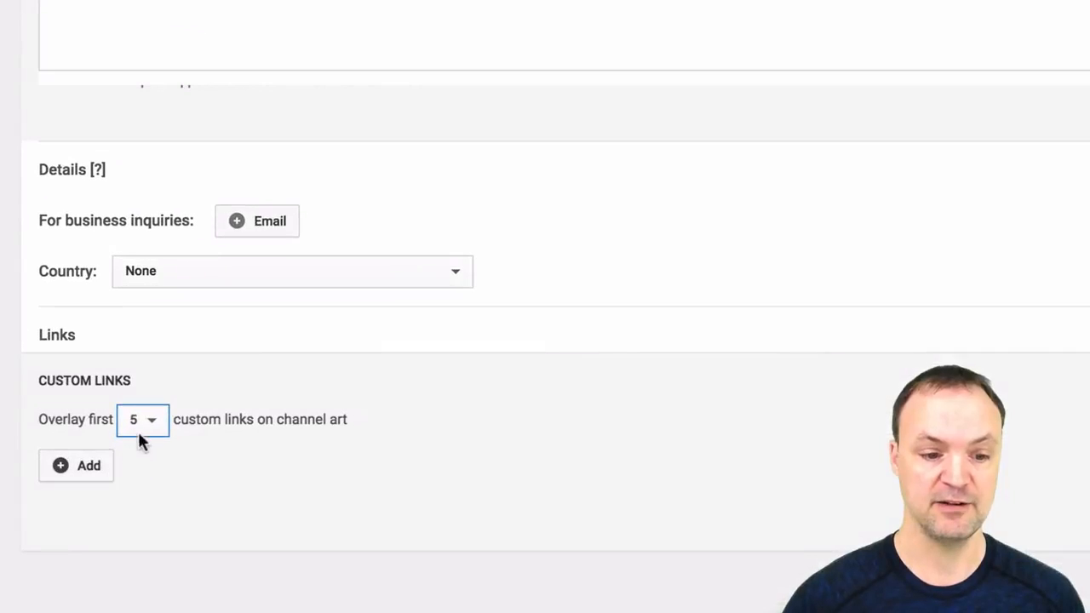
{"action": "left_click", "coordinate": [82, 470]}
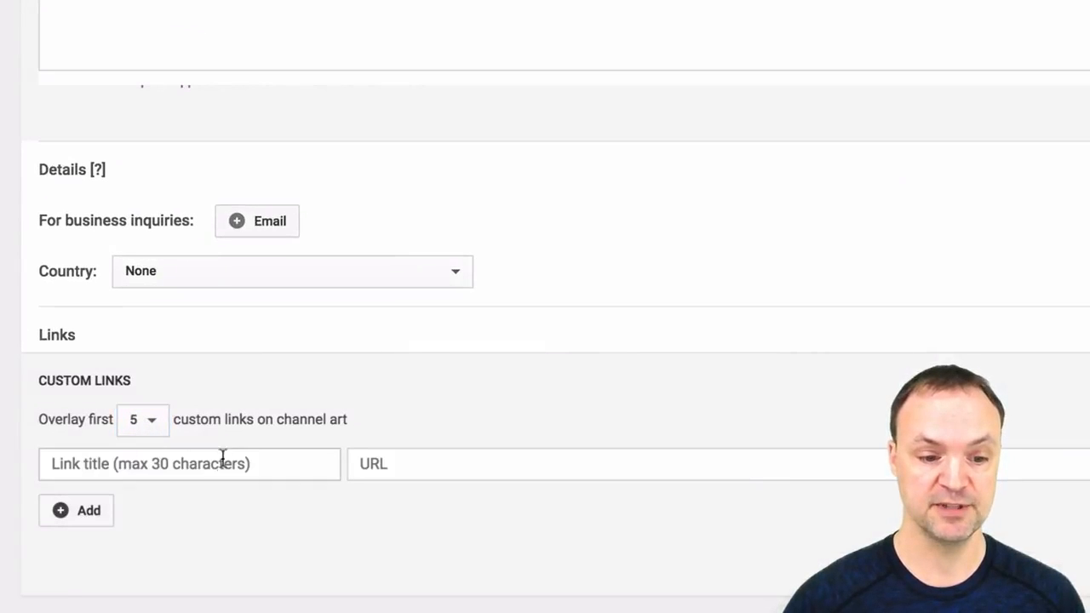
{"action": "left_click", "coordinate": [222, 463]}
{"action": "type", "text": "Teac"}
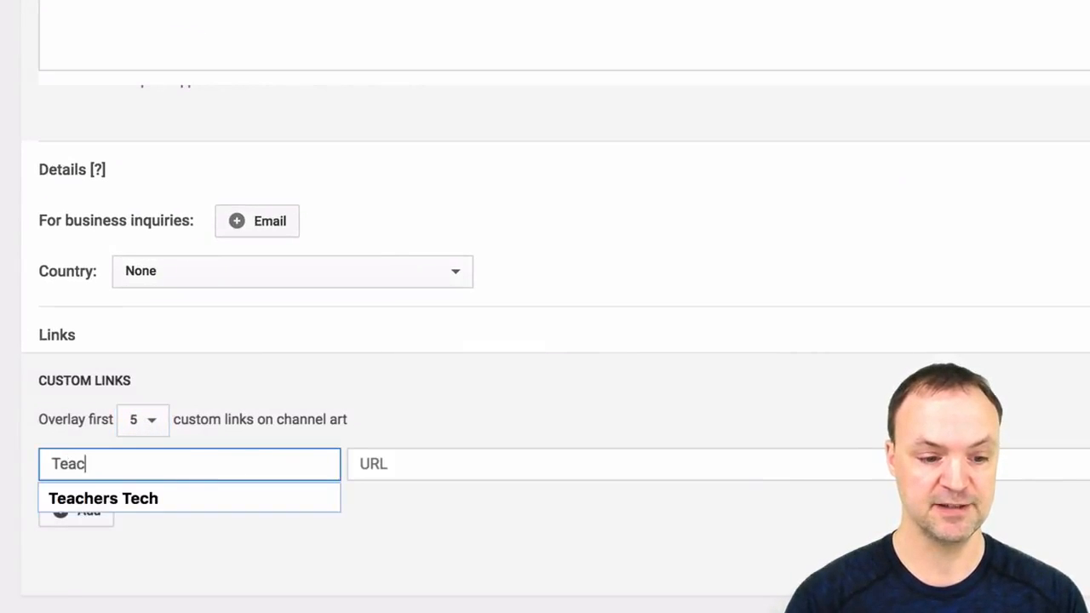
{"action": "left_click", "coordinate": [168, 495]}
{"action": "left_click", "coordinate": [394, 462]}
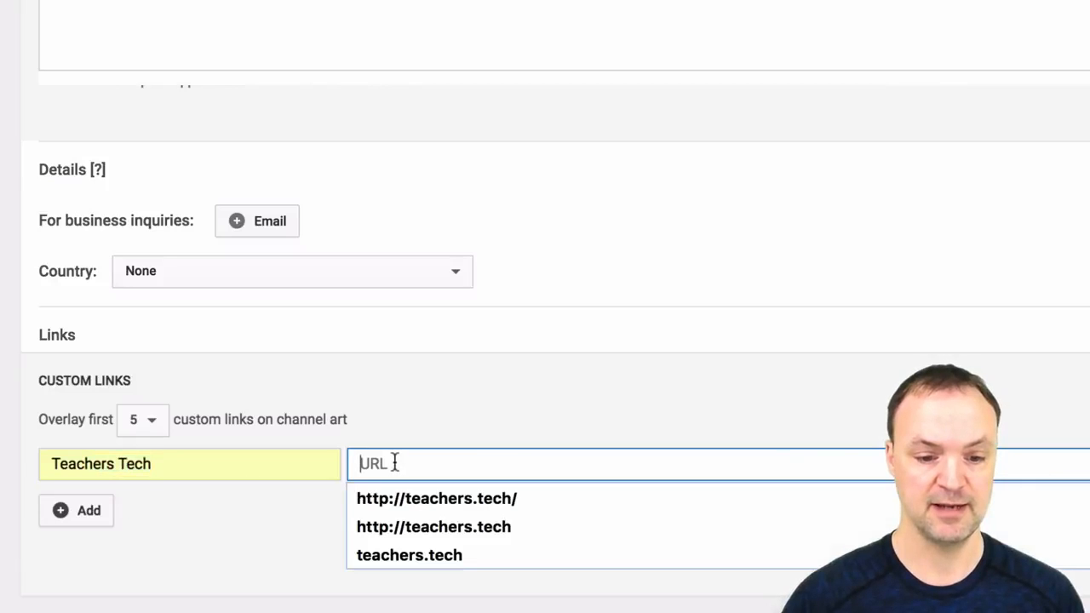
{"action": "left_click", "coordinate": [408, 498]}
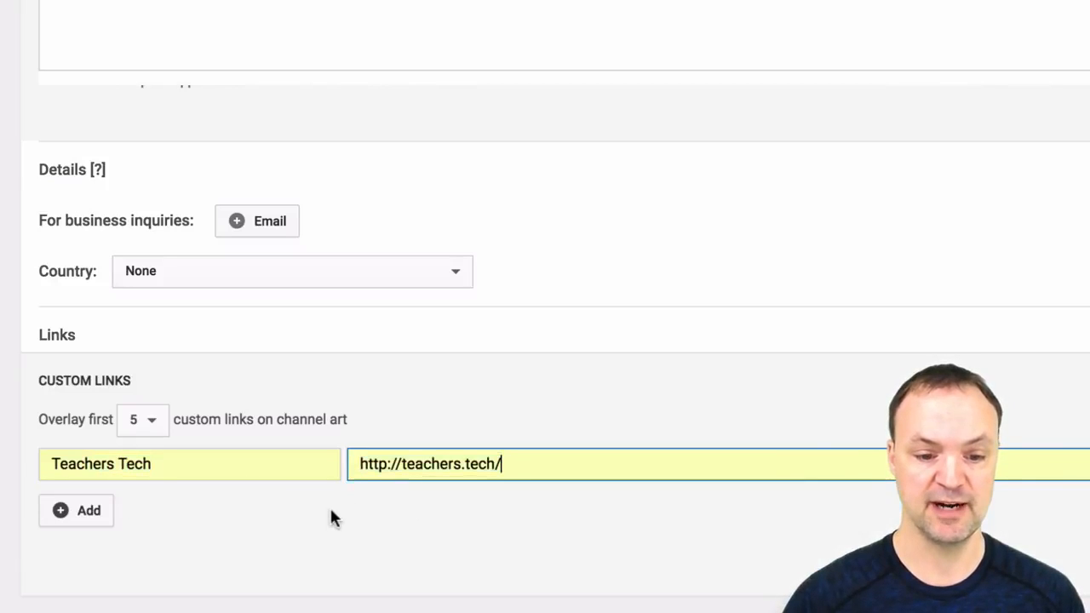
{"action": "scroll", "coordinate": [328, 517], "scroll_direction": "down", "scroll_amount": 1}
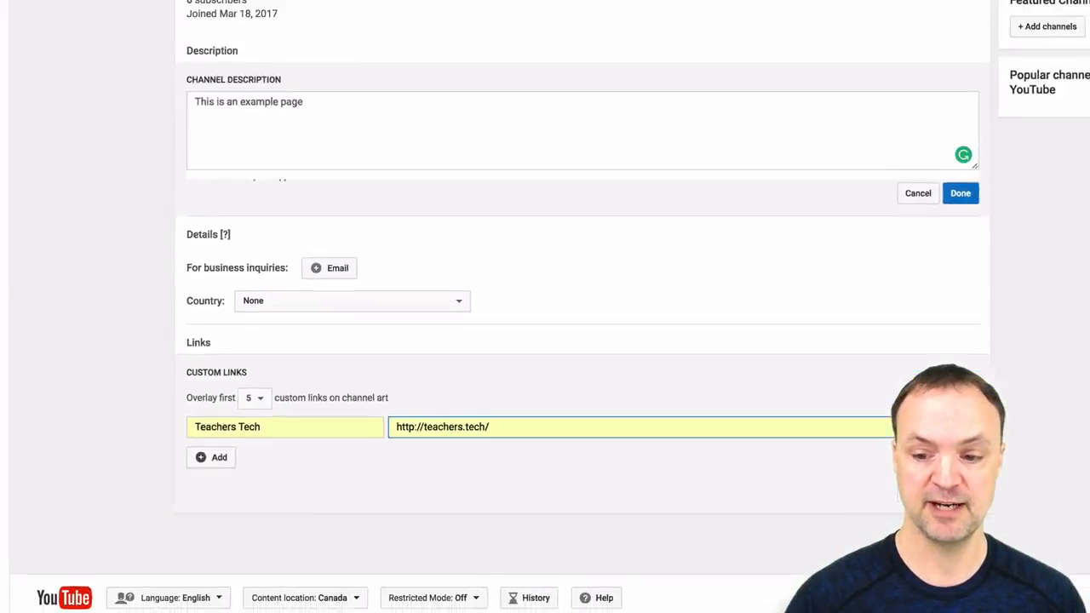
{"action": "left_click", "coordinate": [837, 500]}
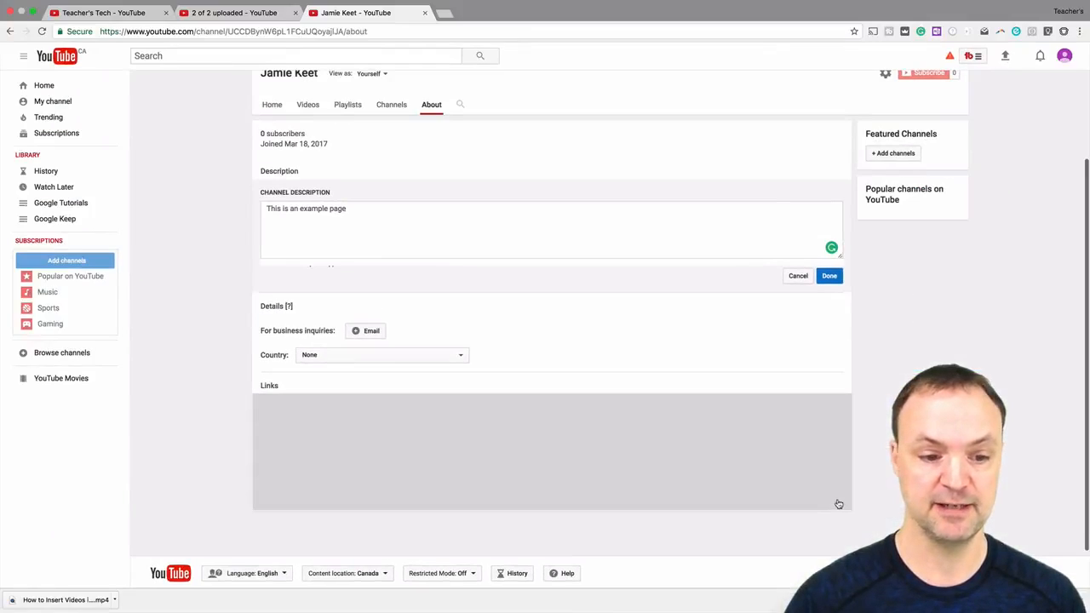
- Test the Teachers Tech link on the channel banner, then return to the About page
{"action": "scroll", "coordinate": [741, 383], "scroll_direction": "up", "scroll_amount": 2}
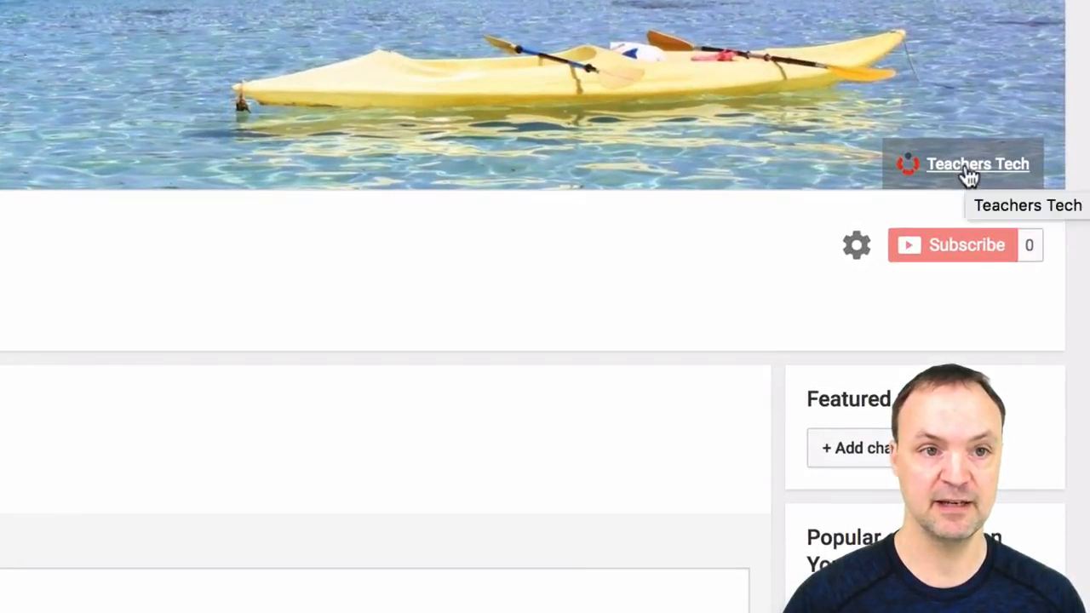
{"action": "left_click", "coordinate": [968, 166]}
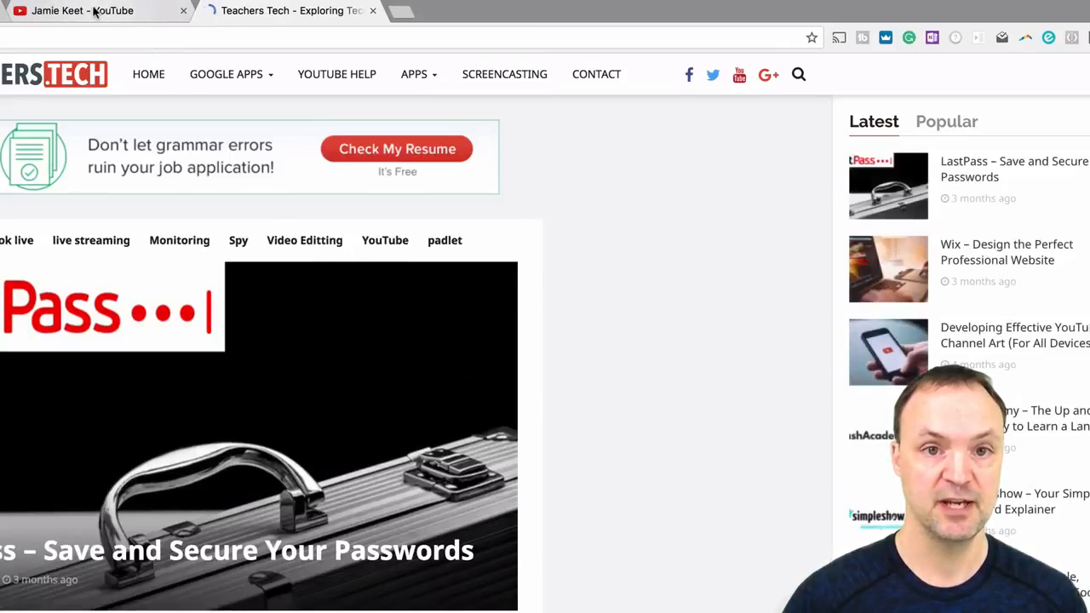
{"action": "left_click", "coordinate": [93, 12]}
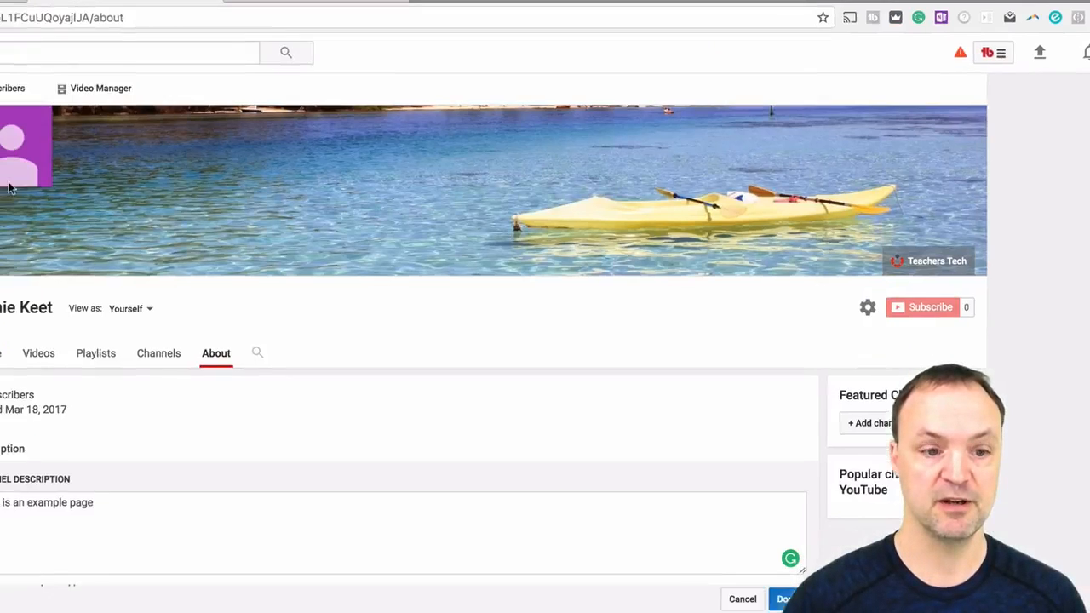
{"action": "scroll", "coordinate": [25, 213], "scroll_direction": "down", "scroll_amount": 3}
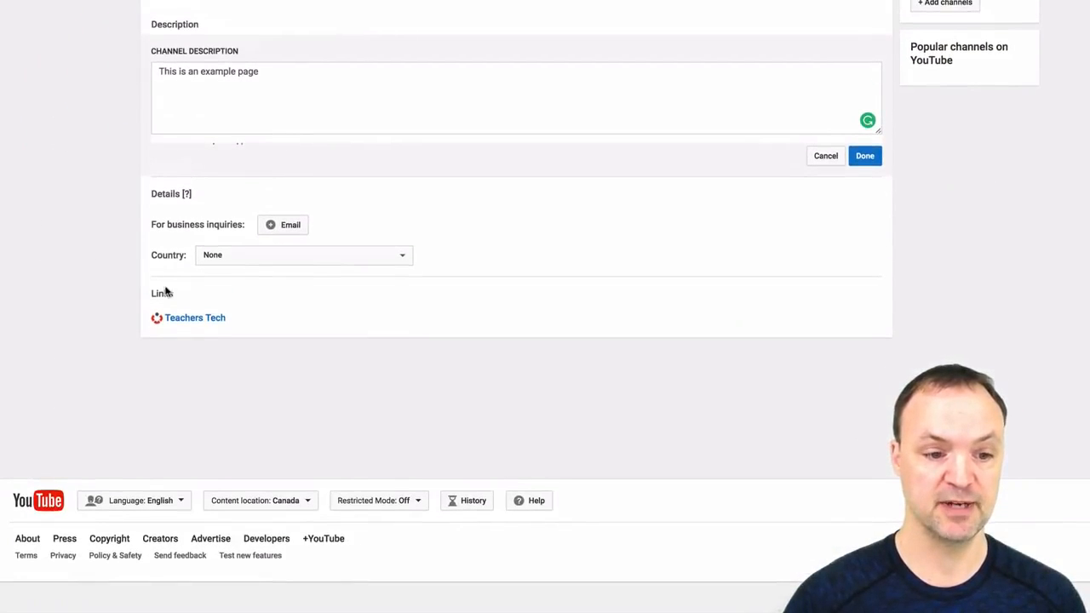
- Add a second custom link row titled Facebook
{"action": "left_click", "coordinate": [883, 319]}
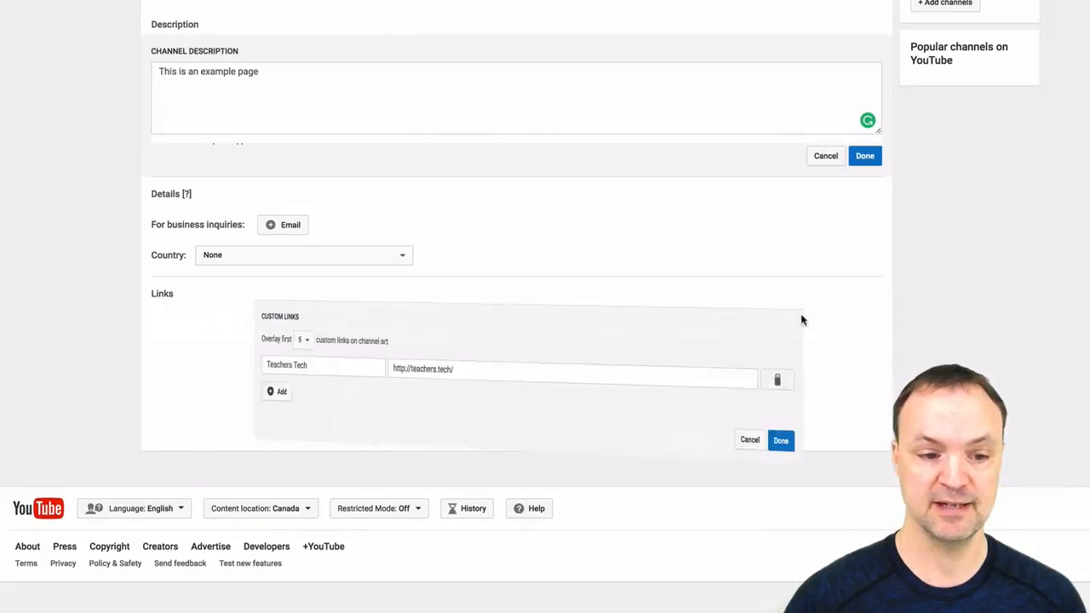
{"action": "left_click", "coordinate": [182, 400]}
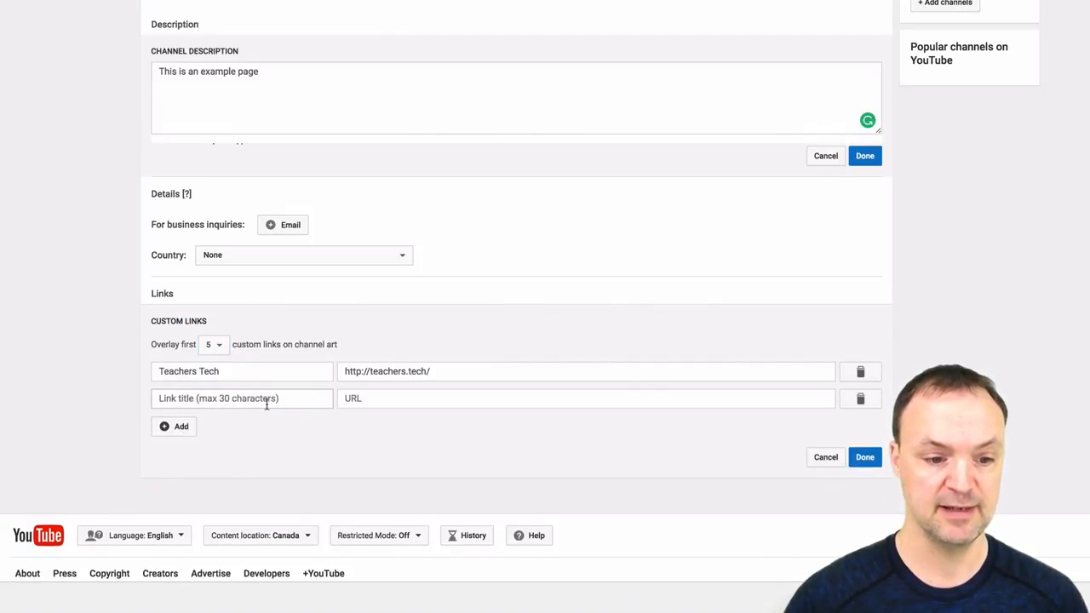
{"action": "left_click", "coordinate": [267, 401]}
{"action": "type", "text": "Facebook"}
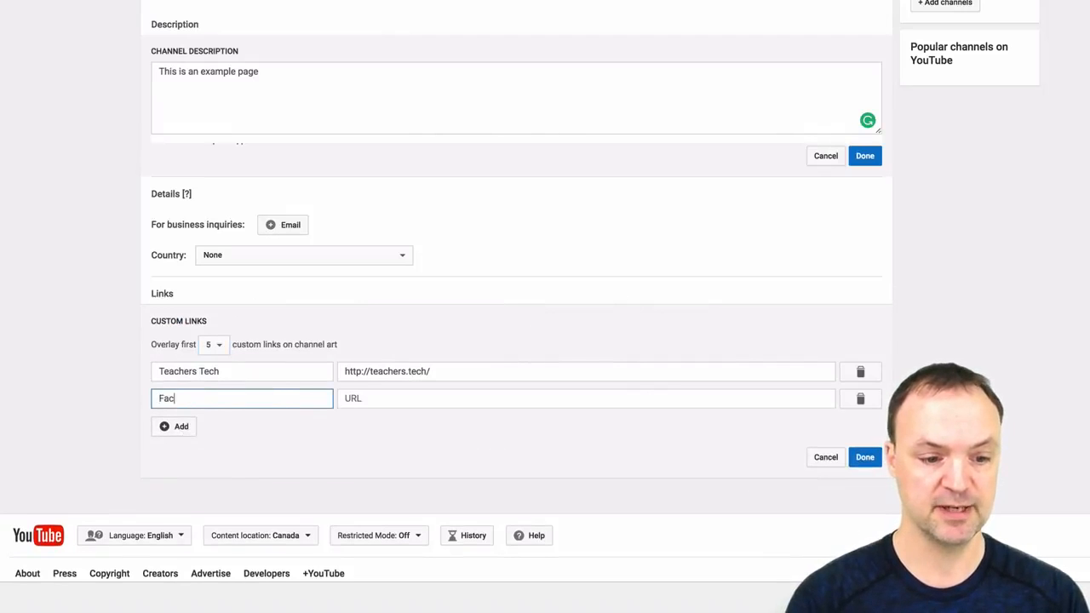
{"action": "left_click", "coordinate": [372, 397]}
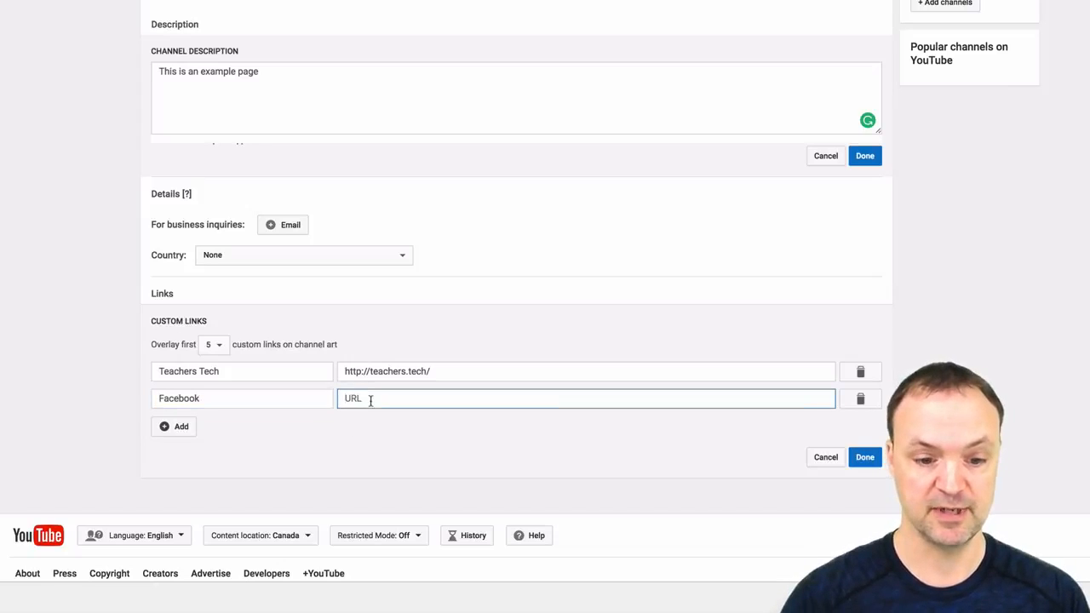
- Open facebook.com in a new browser tab to find the link's address
{"action": "left_click", "coordinate": [372, 400]}
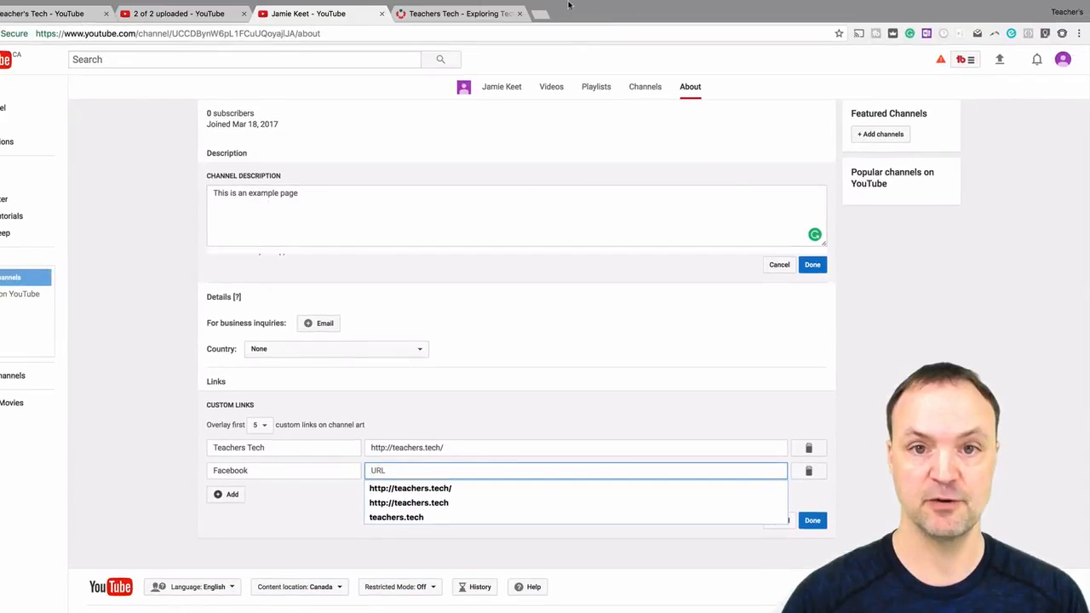
{"action": "key", "text": "super+t"}
{"action": "type", "text": "facebook.com"}
{"action": "key", "text": "Return"}
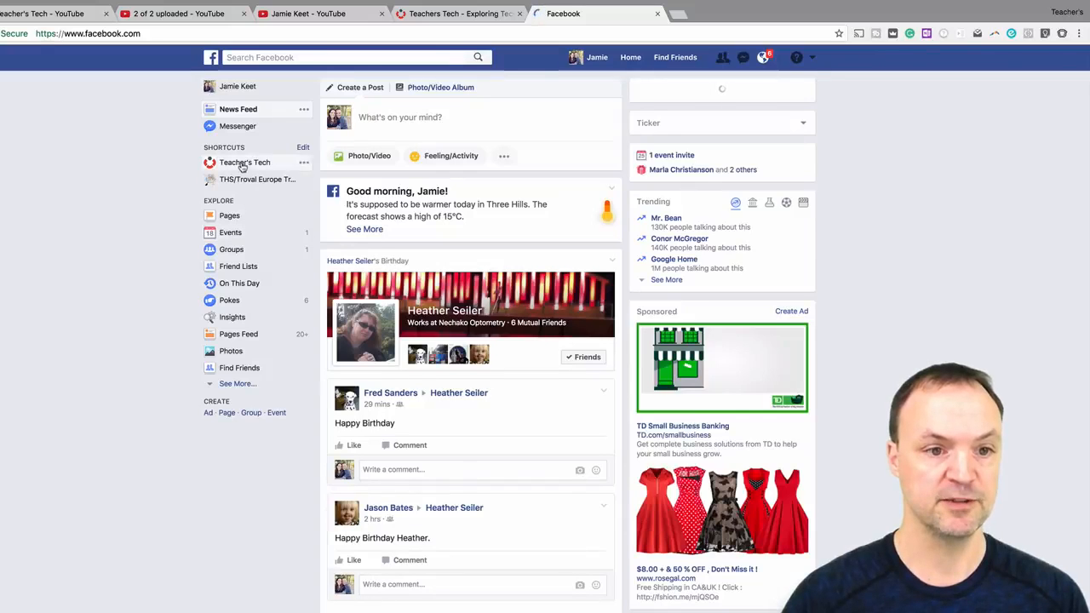
- Copy the Teacher's Tech Facebook page address and go back to the YouTube tab
{"action": "left_click", "coordinate": [242, 164]}
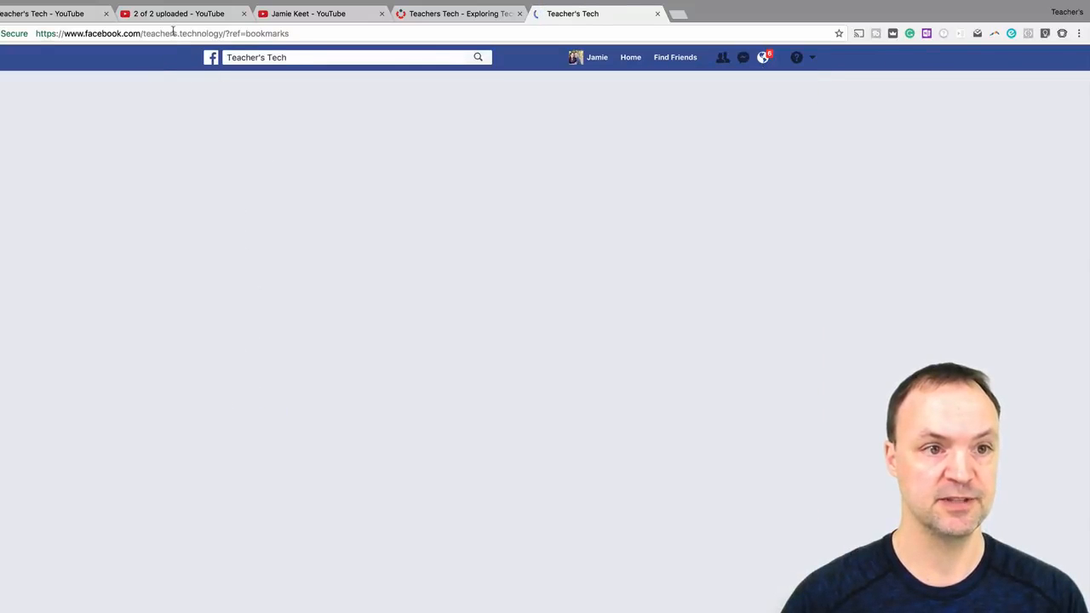
{"action": "left_click", "coordinate": [173, 31]}
{"action": "right_click", "coordinate": [173, 33]}
{"action": "left_click", "coordinate": [182, 49]}
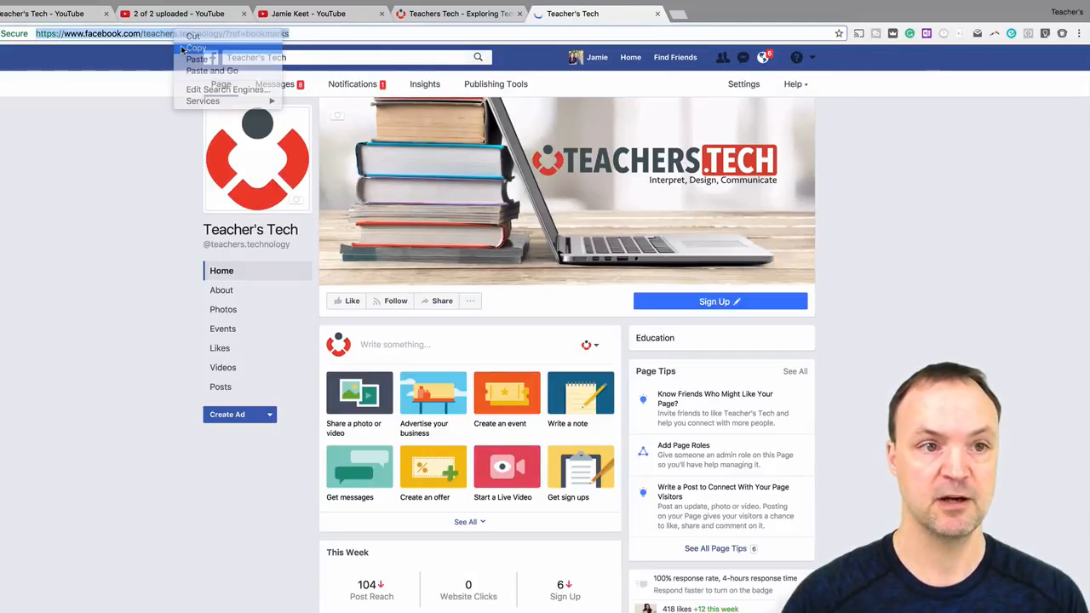
{"action": "left_click", "coordinate": [322, 12]}
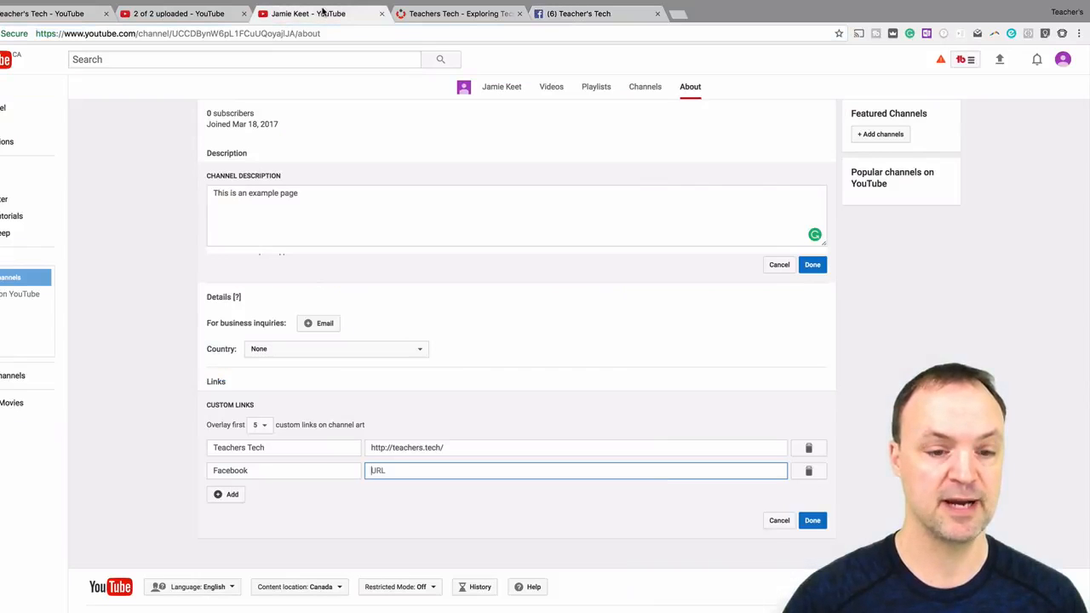
- Paste the Teacher's Tech Facebook address into the Facebook link and save the links
{"action": "right_click", "coordinate": [375, 474]}
{"action": "left_click", "coordinate": [405, 534]}
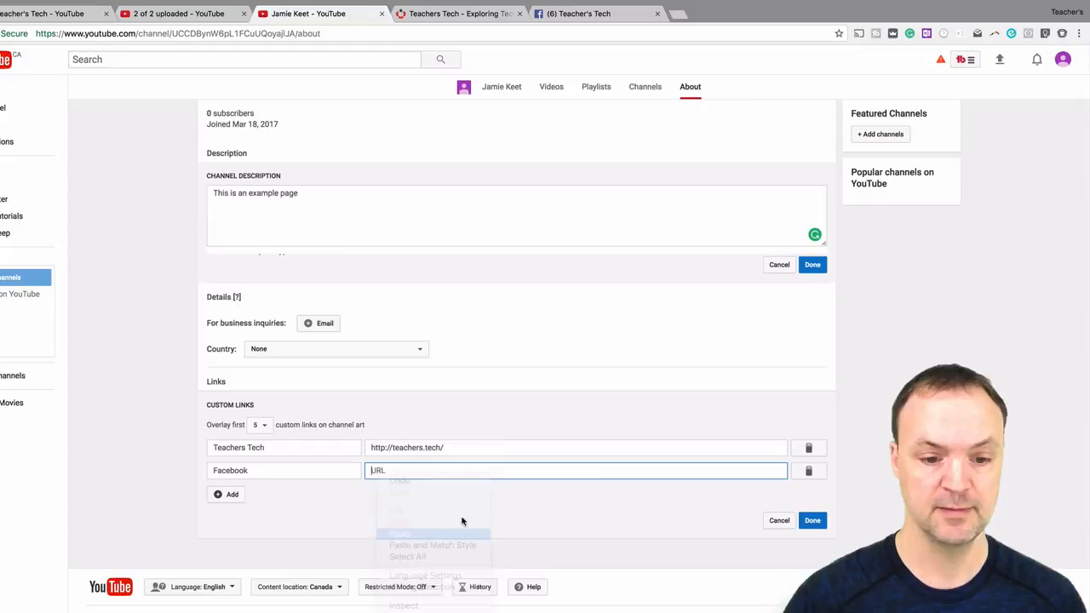
{"action": "left_click", "coordinate": [812, 520]}
- Recheck the saved custom links, save again, and go to the channel Home tab
{"action": "scroll", "coordinate": [798, 450], "scroll_direction": "up", "scroll_amount": 3}
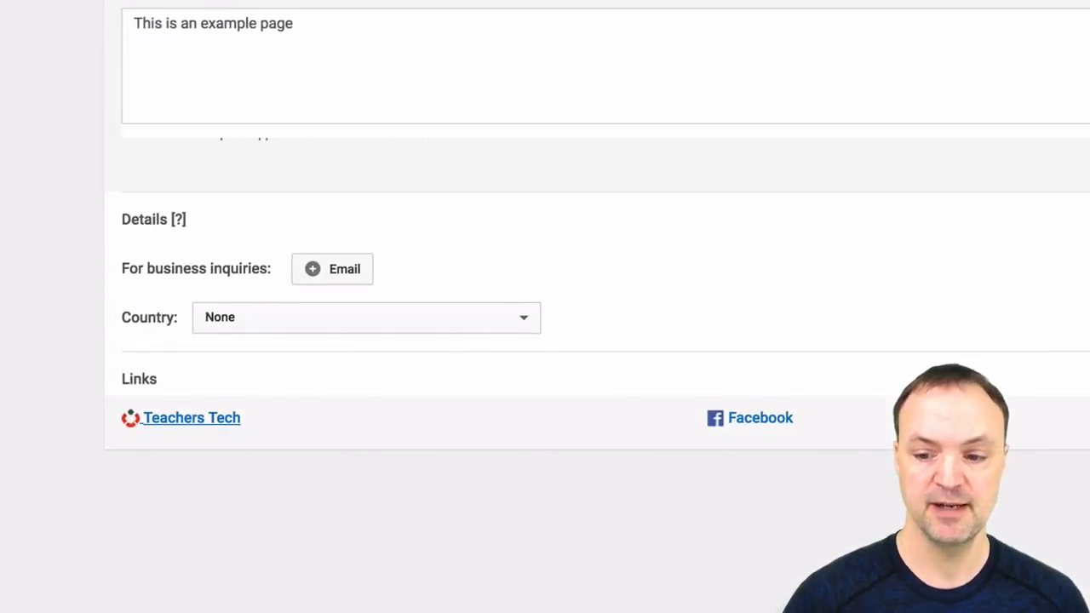
{"action": "left_click", "coordinate": [400, 422]}
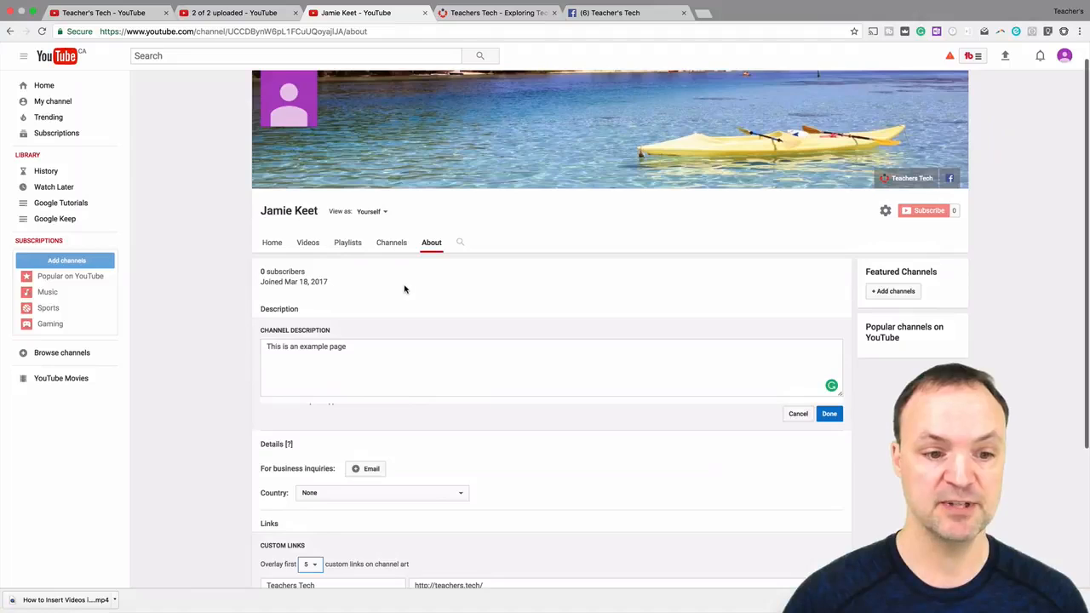
{"action": "scroll", "coordinate": [218, 288], "scroll_direction": "down", "scroll_amount": 3}
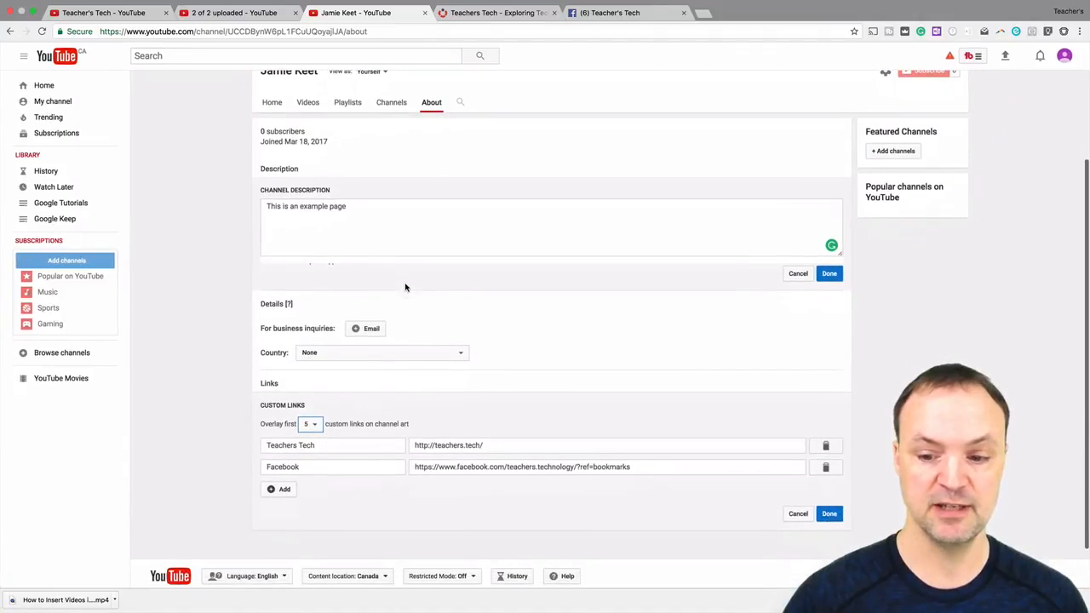
{"action": "left_click", "coordinate": [830, 514]}
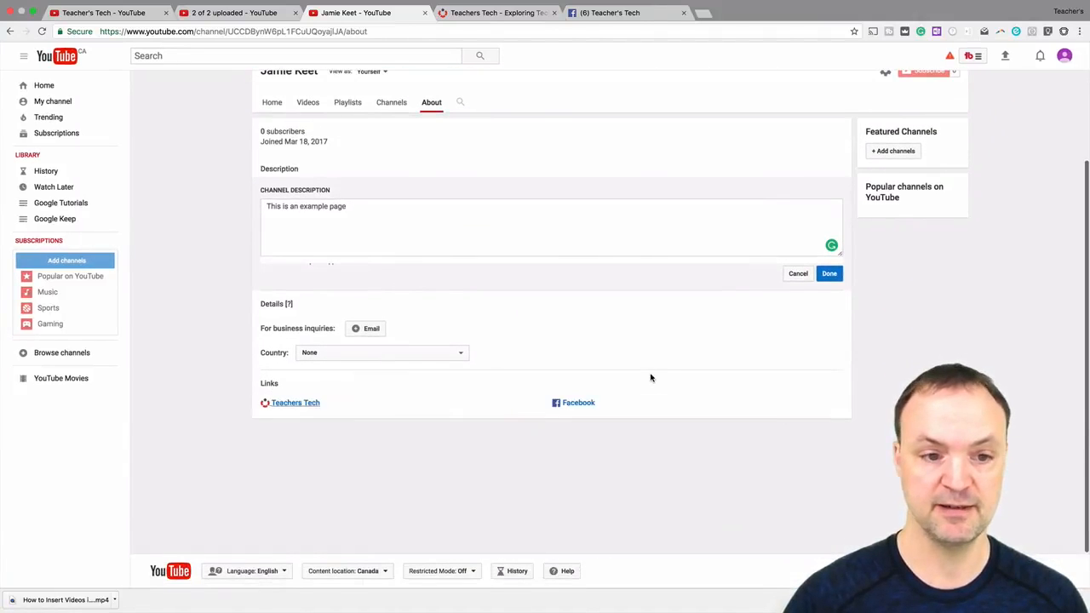
{"action": "scroll", "coordinate": [591, 348], "scroll_direction": "up", "scroll_amount": 3}
{"action": "left_click", "coordinate": [264, 267]}
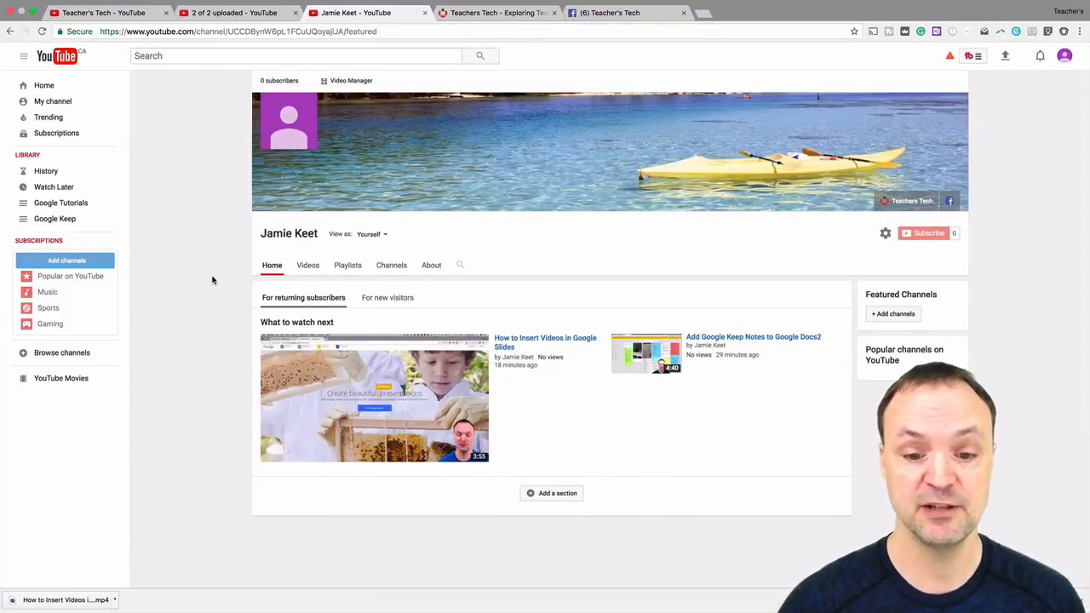
{"action": "scroll", "coordinate": [213, 280], "scroll_direction": "down", "scroll_amount": 2}
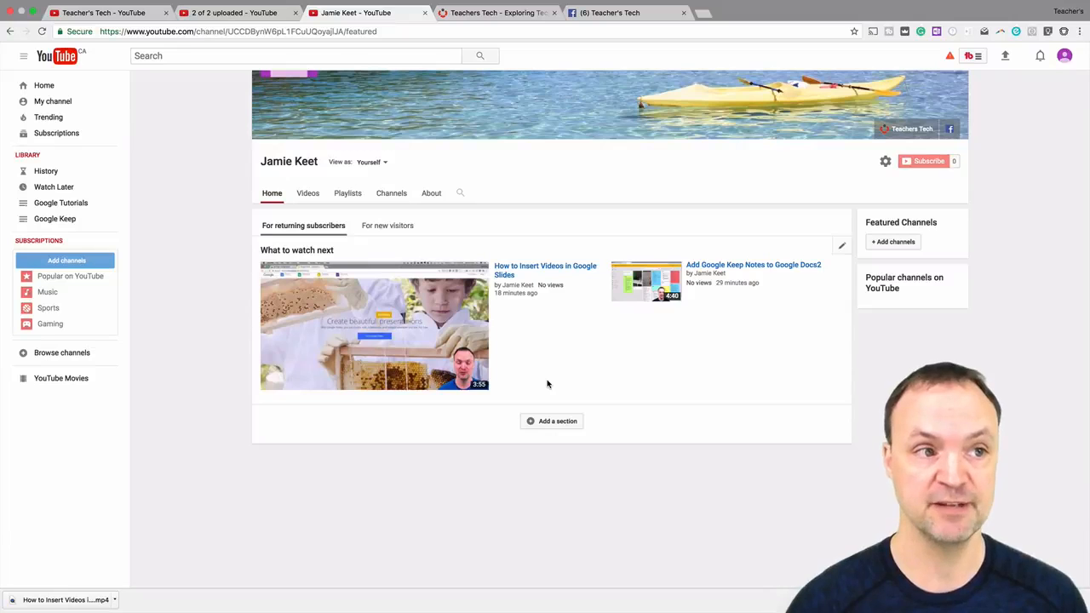
{"action": "left_click", "coordinate": [132, 12]}
{"action": "scroll", "coordinate": [143, 225], "scroll_direction": "down", "scroll_amount": 6}
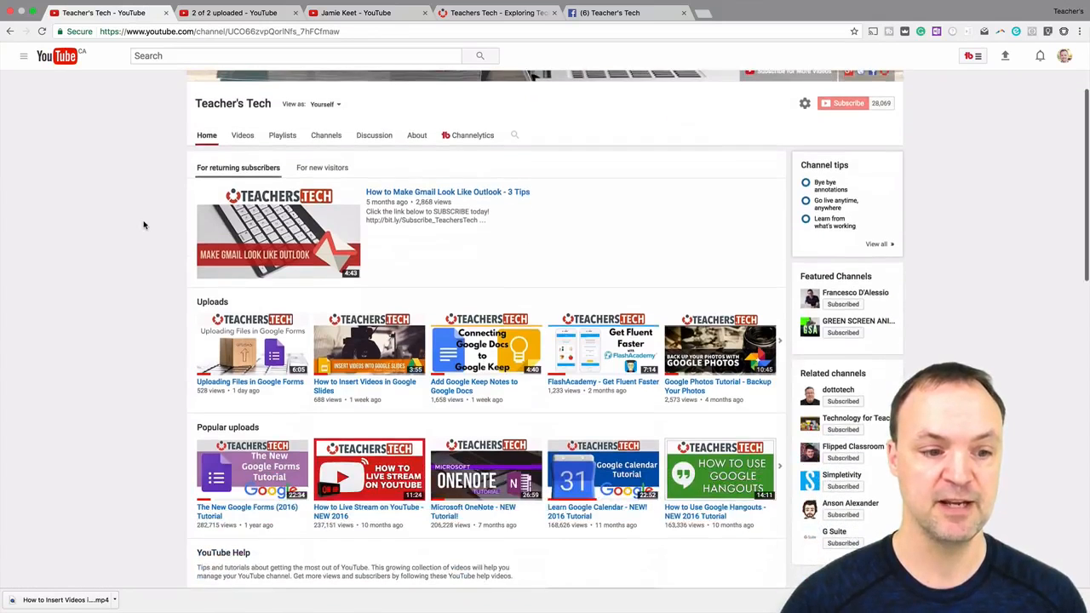
{"action": "scroll", "coordinate": [144, 225], "scroll_direction": "down", "scroll_amount": 4}
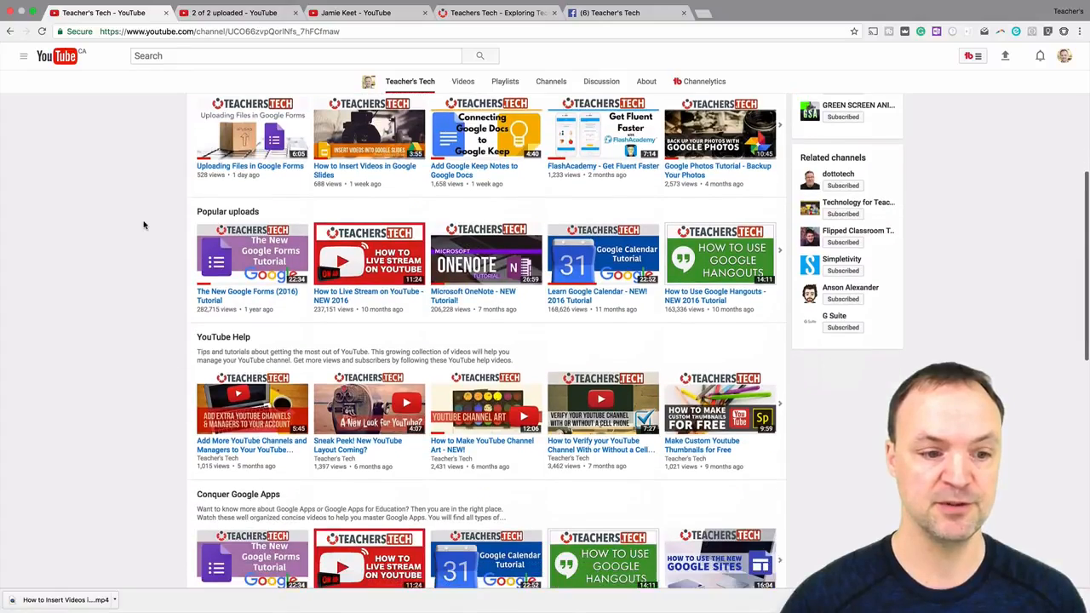
{"action": "scroll", "coordinate": [144, 224], "scroll_direction": "up", "scroll_amount": 4}
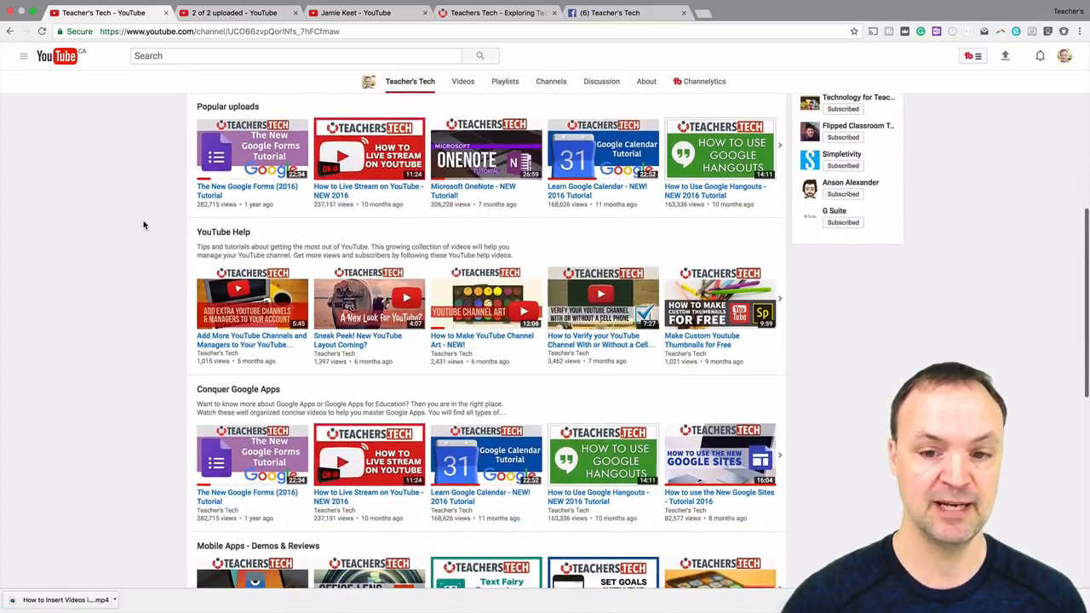
{"action": "scroll", "coordinate": [114, 263], "scroll_direction": "up", "scroll_amount": 2}
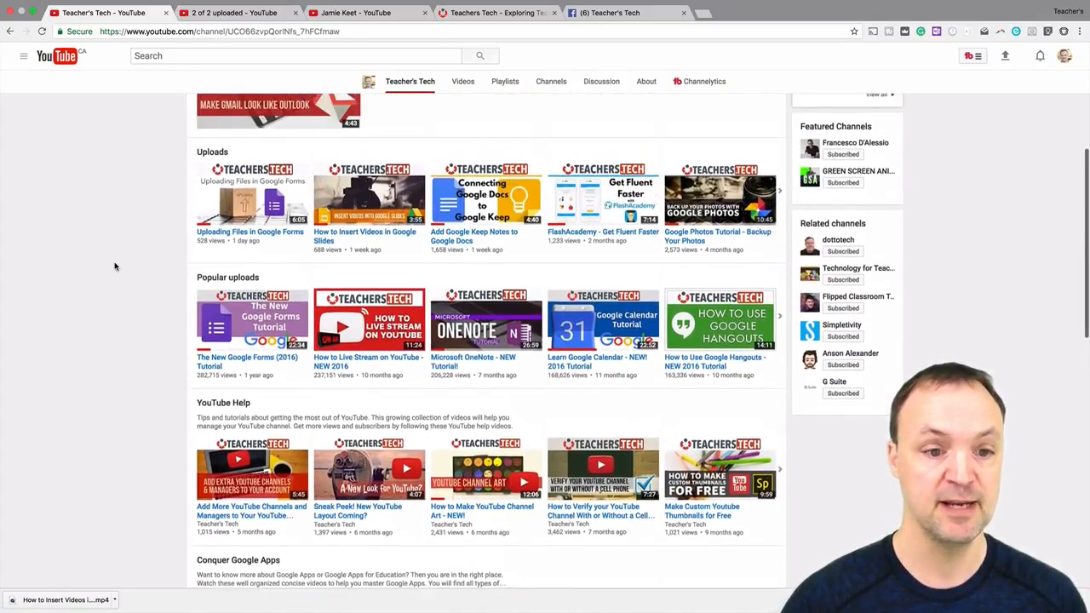
{"action": "scroll", "coordinate": [92, 276], "scroll_direction": "down", "scroll_amount": 1}
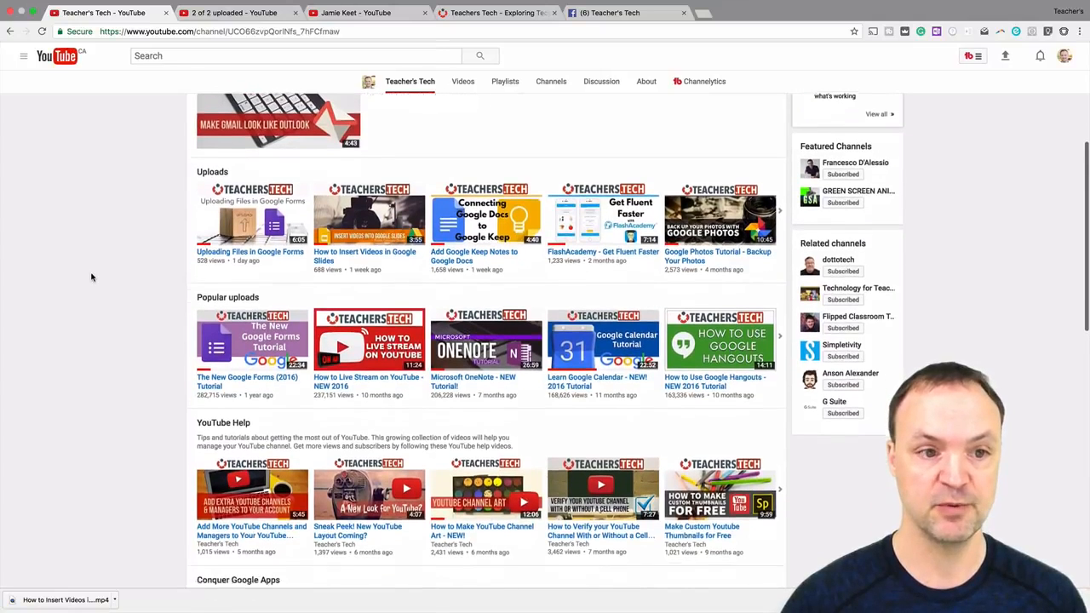
{"action": "scroll", "coordinate": [169, 102], "scroll_direction": "up", "scroll_amount": 2}
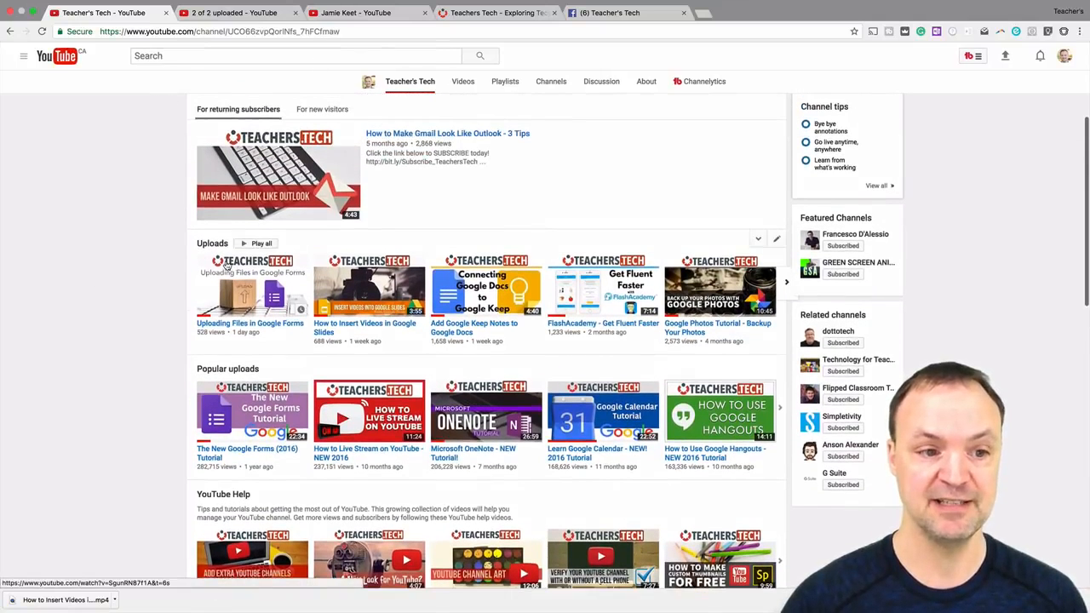
{"action": "left_click", "coordinate": [341, 15]}
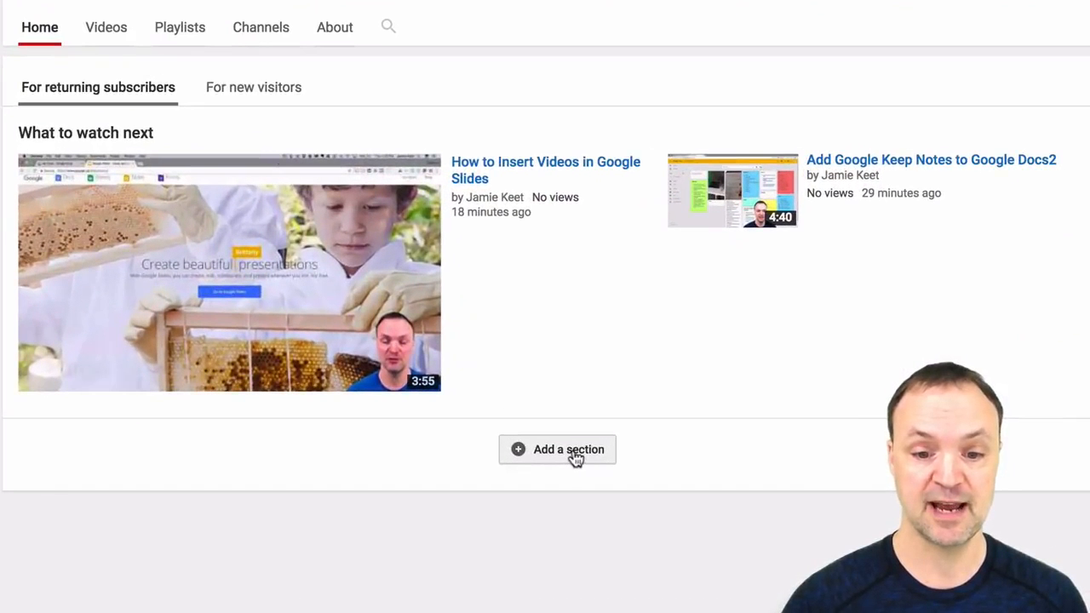
- Try a Created playlists section in a horizontal row, then preview the Google Tutorials playlist
{"action": "left_click", "coordinate": [570, 452]}
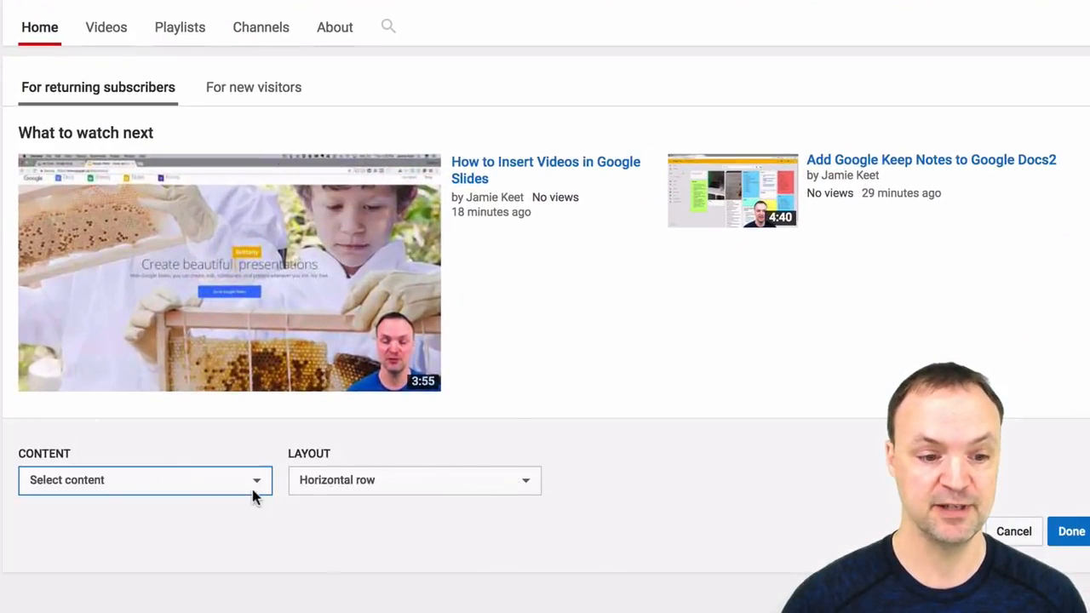
{"action": "scroll", "coordinate": [227, 493], "scroll_direction": "down", "scroll_amount": 3}
{"action": "left_click", "coordinate": [212, 351]}
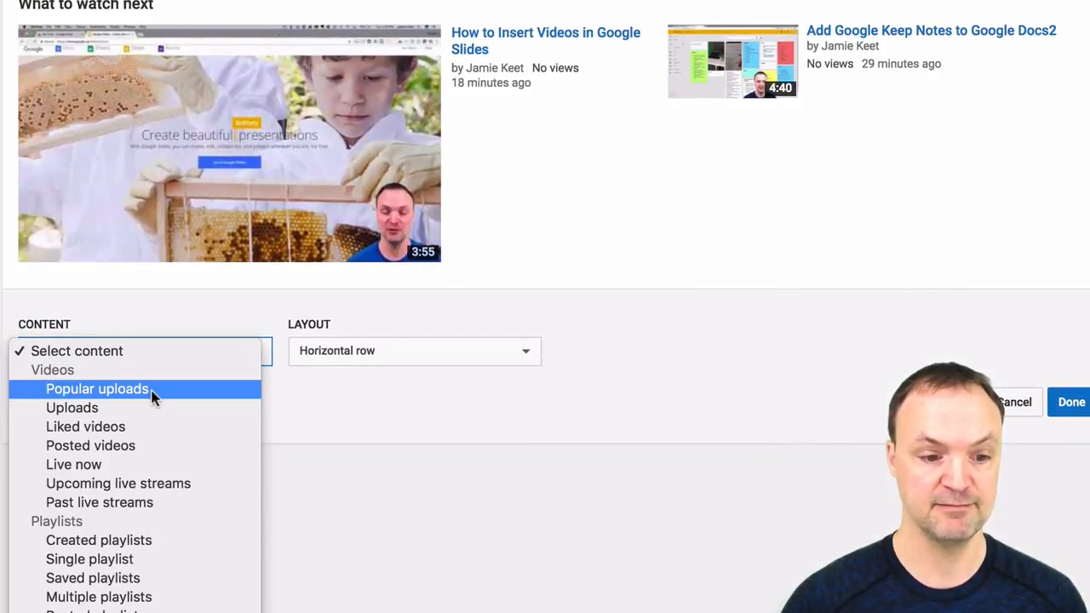
{"action": "left_click", "coordinate": [88, 545]}
{"action": "left_click", "coordinate": [398, 352]}
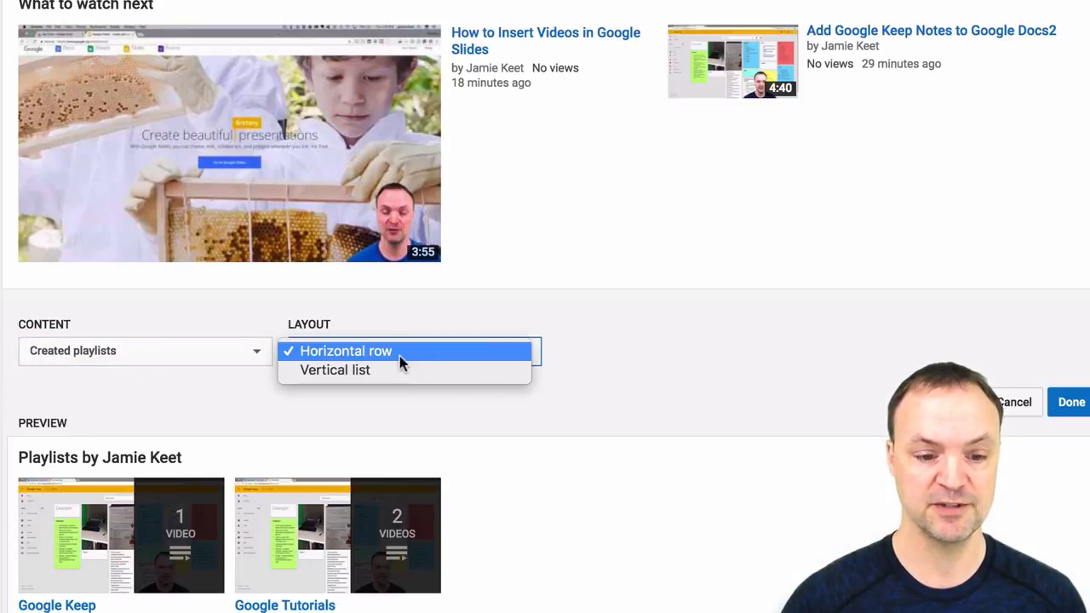
{"action": "left_click", "coordinate": [477, 579]}
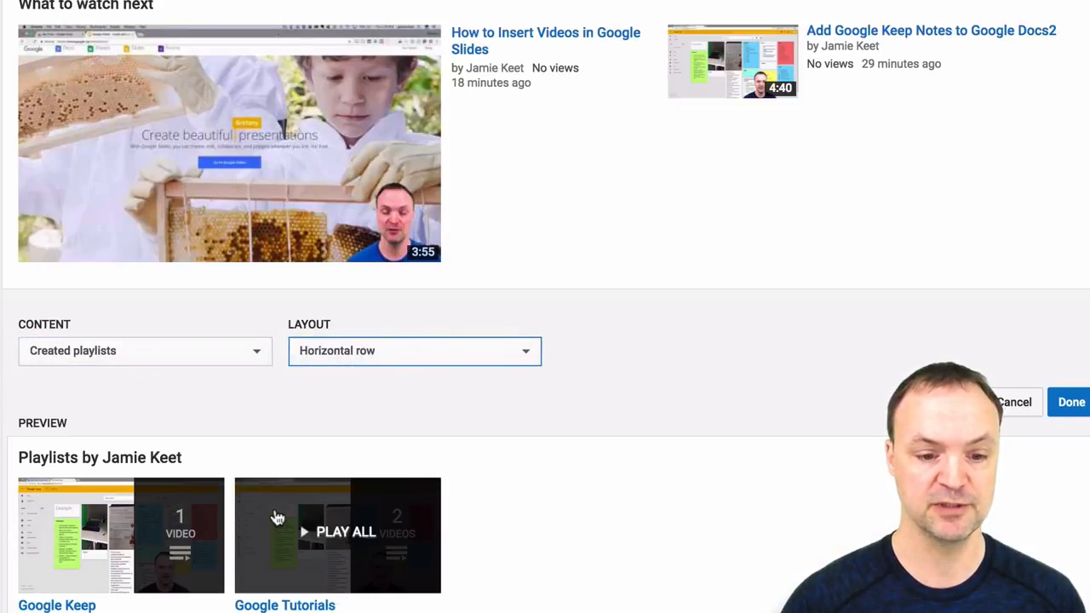
{"action": "left_click", "coordinate": [309, 520]}
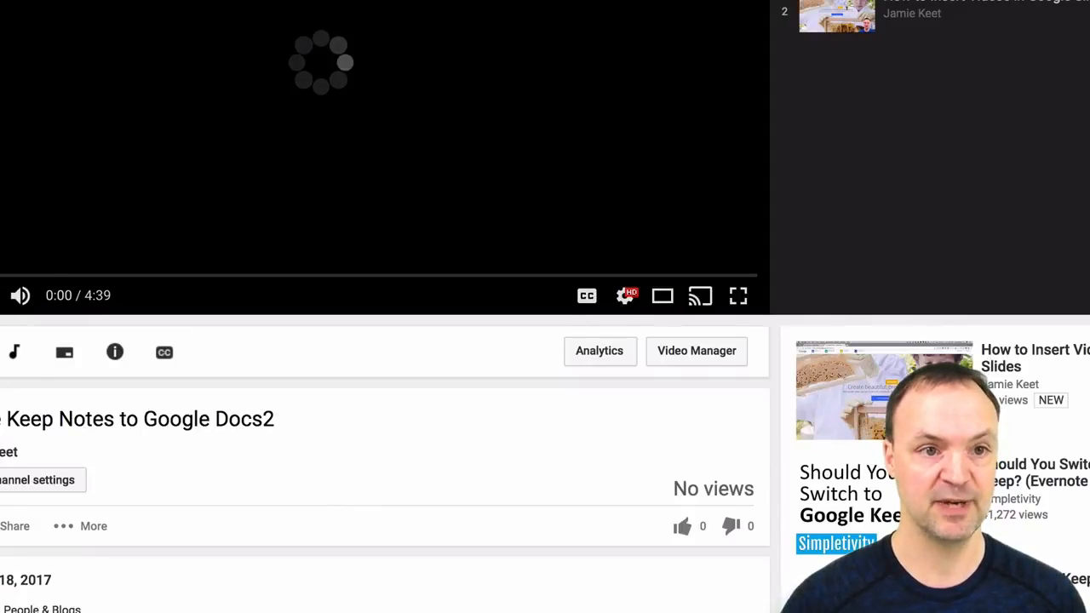
{"action": "key", "text": "alt+Left"}
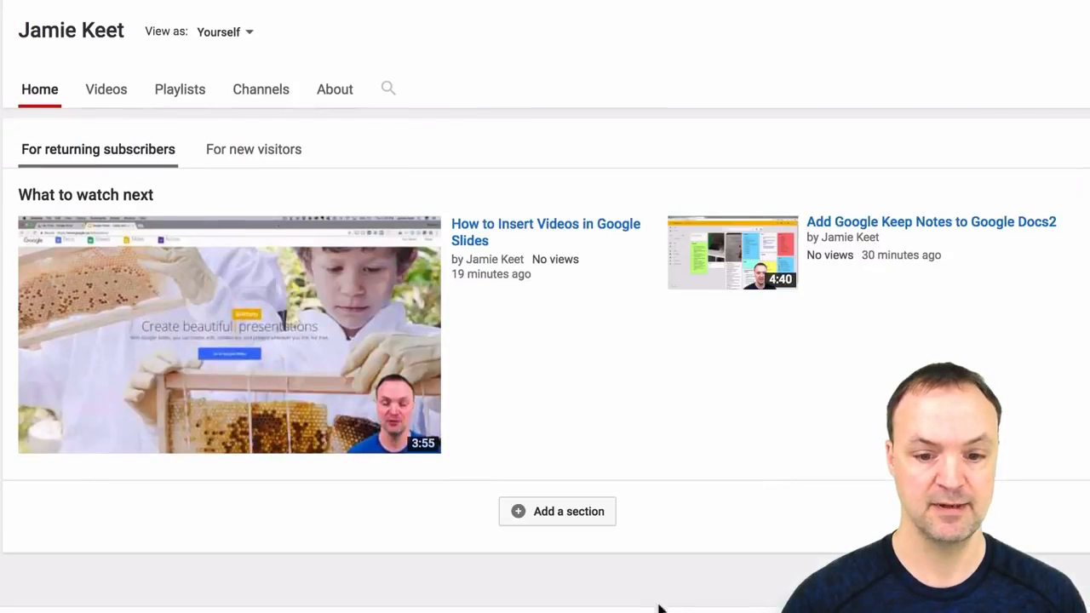
- Start another Home section, keeping its layout as Horizontal row
{"action": "left_click", "coordinate": [569, 512]}
{"action": "scroll", "coordinate": [434, 476], "scroll_direction": "down", "scroll_amount": 2}
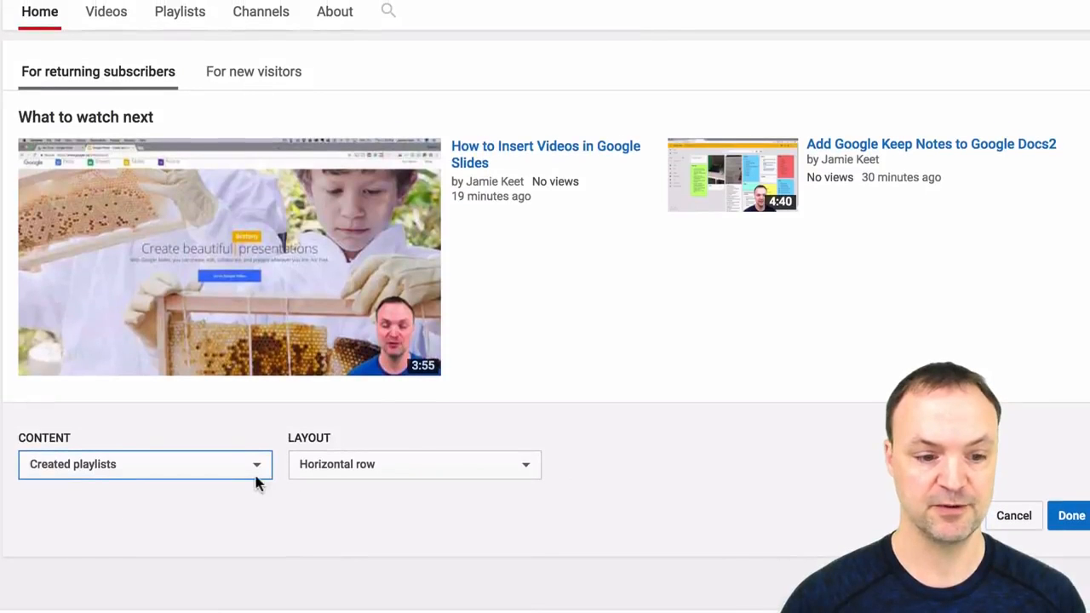
{"action": "left_click", "coordinate": [387, 470]}
{"action": "left_click", "coordinate": [390, 473]}
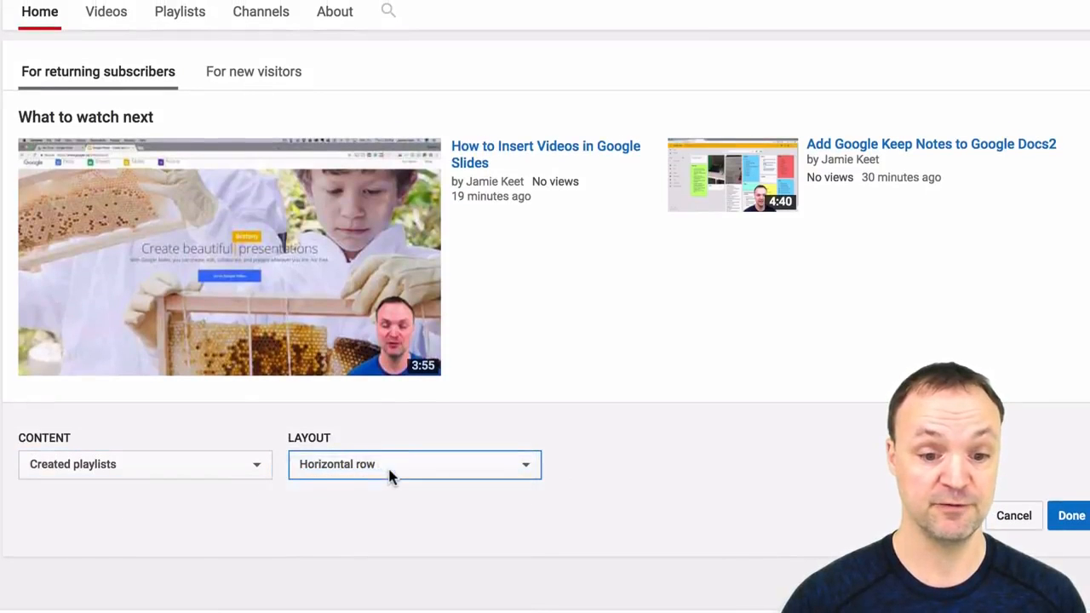
{"action": "left_click", "coordinate": [389, 474]}
{"action": "left_click", "coordinate": [161, 458]}
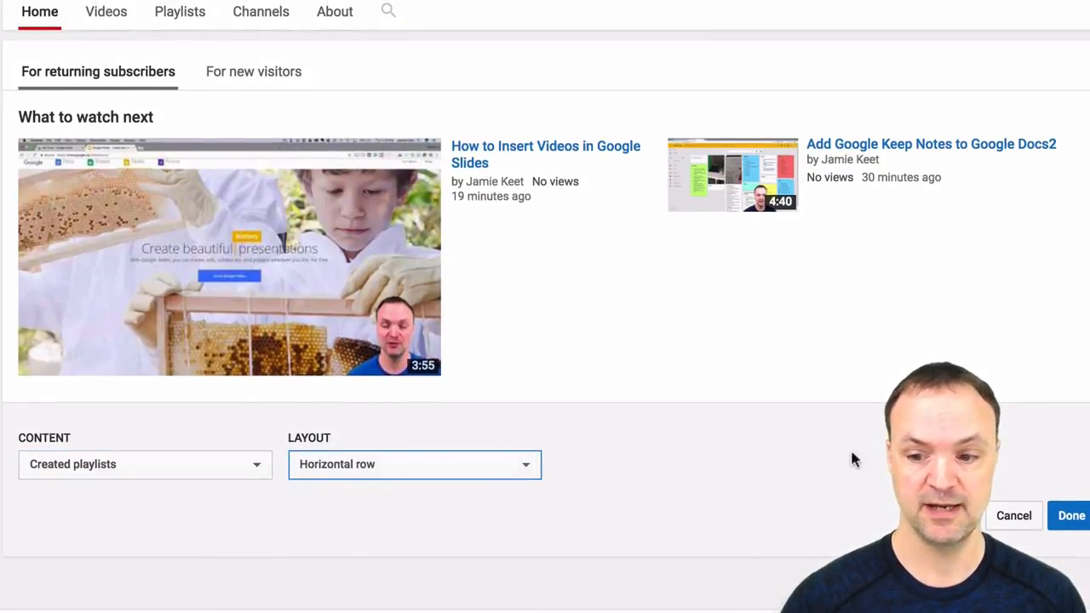
- Set the section's content to the Single playlist Google Tutorials and save it
{"action": "left_click", "coordinate": [156, 458]}
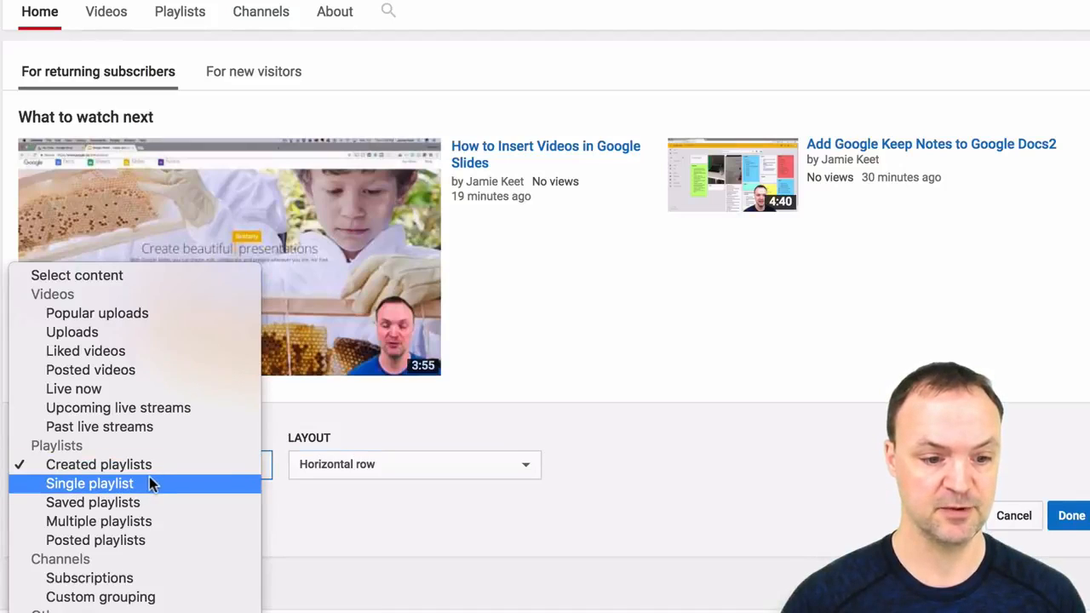
{"action": "left_click", "coordinate": [149, 482]}
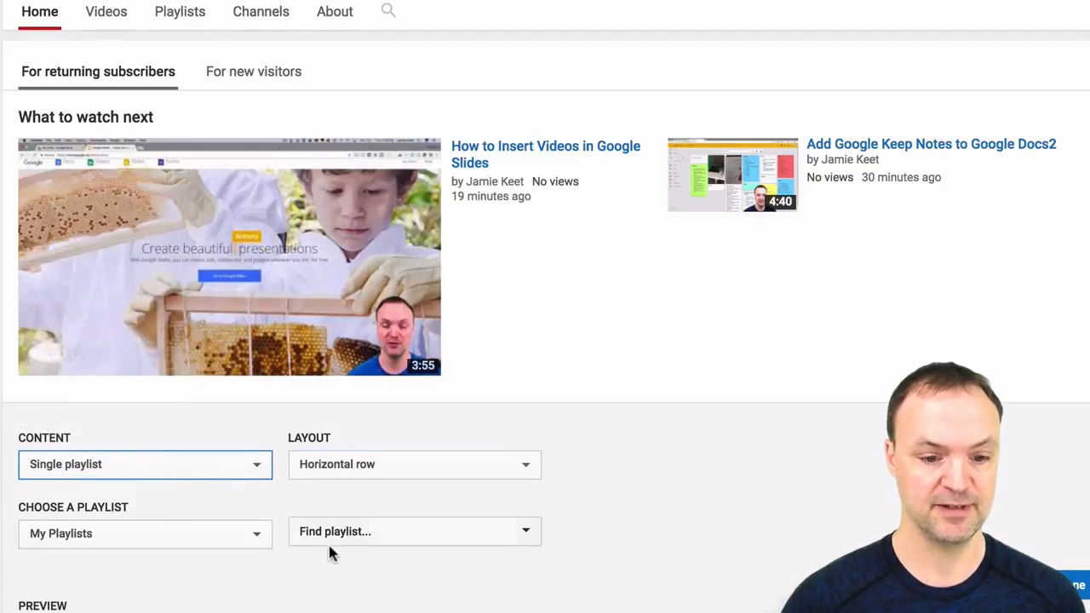
{"action": "left_click", "coordinate": [378, 544]}
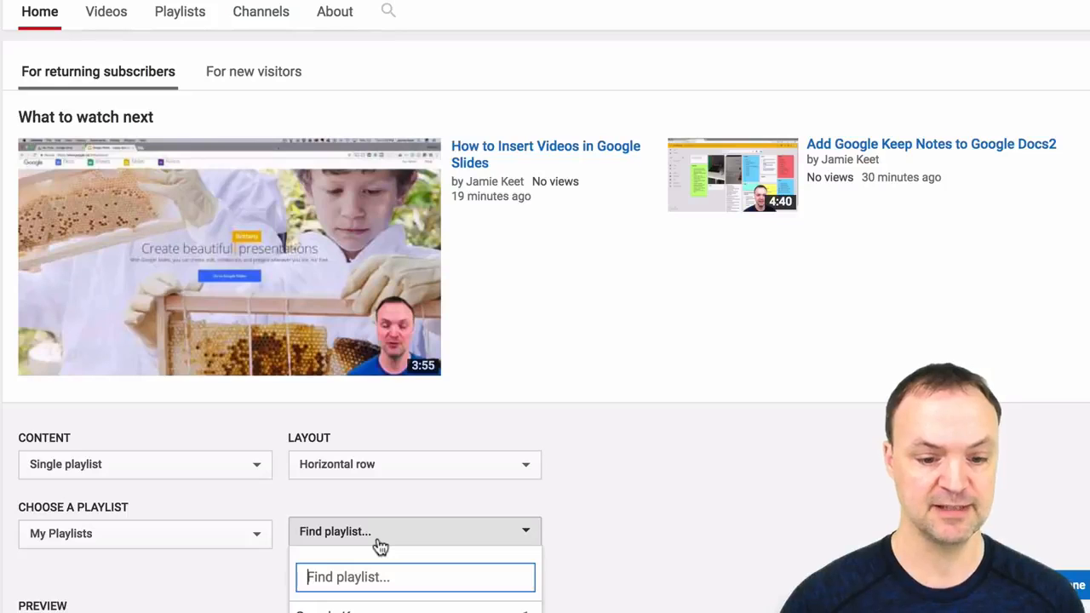
{"action": "scroll", "coordinate": [380, 553], "scroll_direction": "down", "scroll_amount": 3}
{"action": "left_click", "coordinate": [347, 521]}
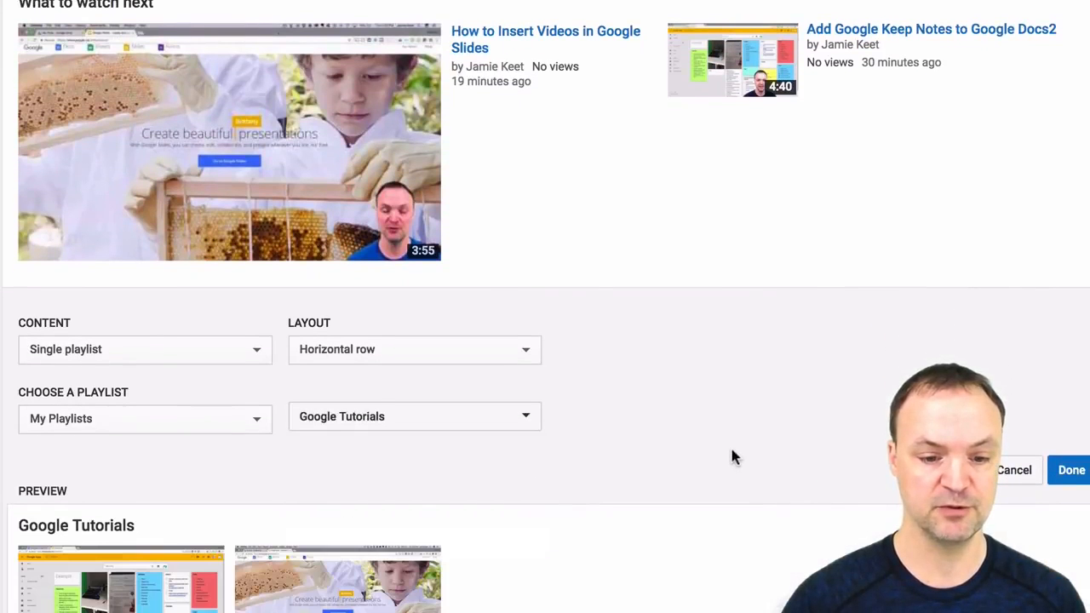
{"action": "left_click", "coordinate": [1074, 473]}
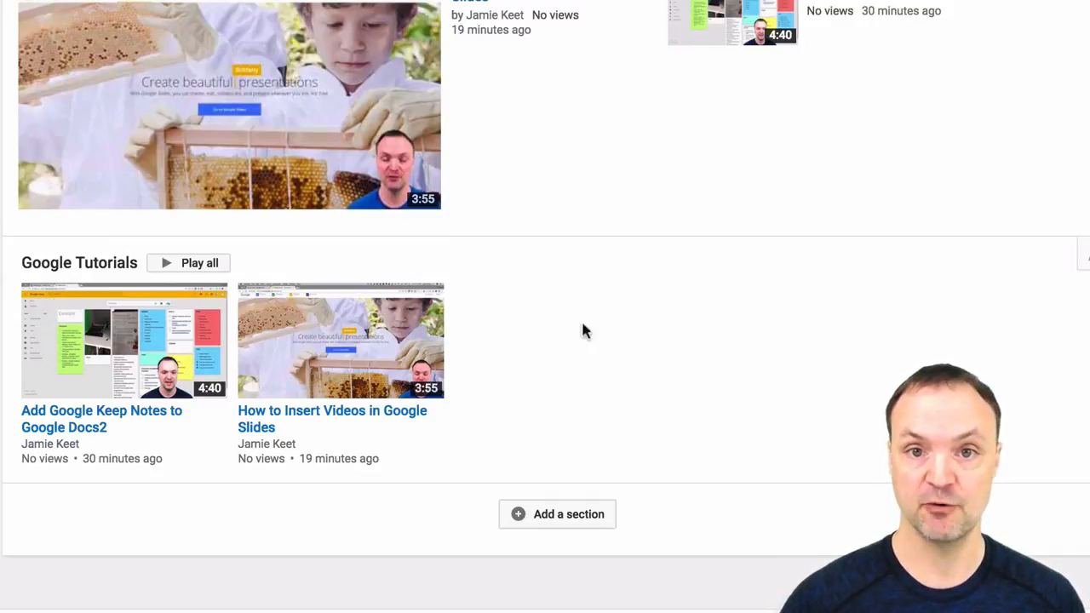
{"action": "scroll", "coordinate": [766, 324], "scroll_direction": "down", "scroll_amount": 3}
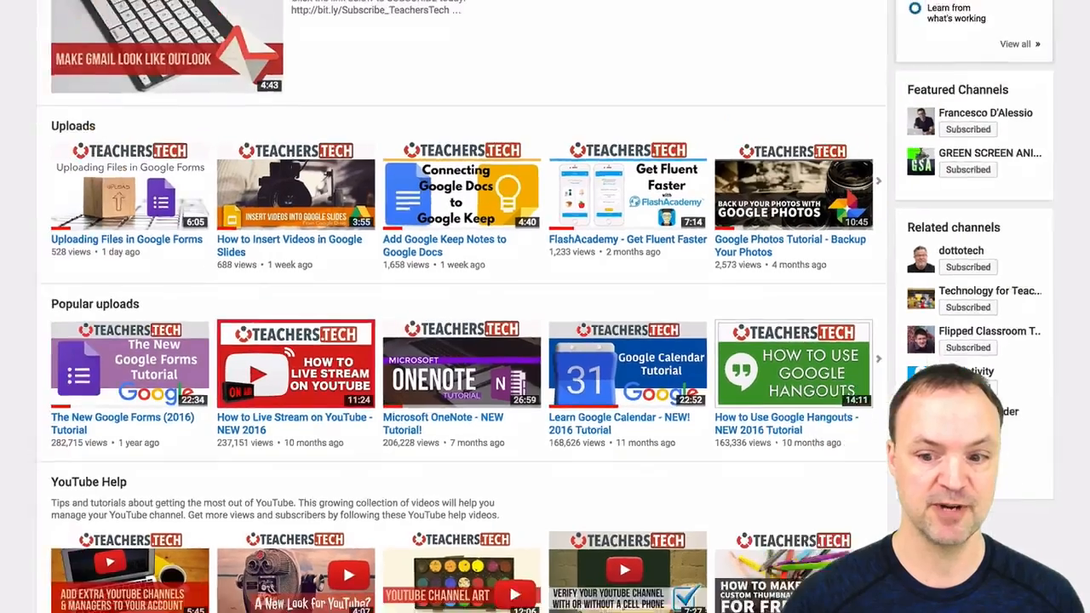
{"action": "scroll", "coordinate": [44, 153], "scroll_direction": "down", "scroll_amount": 5}
{"action": "scroll", "coordinate": [44, 160], "scroll_direction": "down", "scroll_amount": 2}
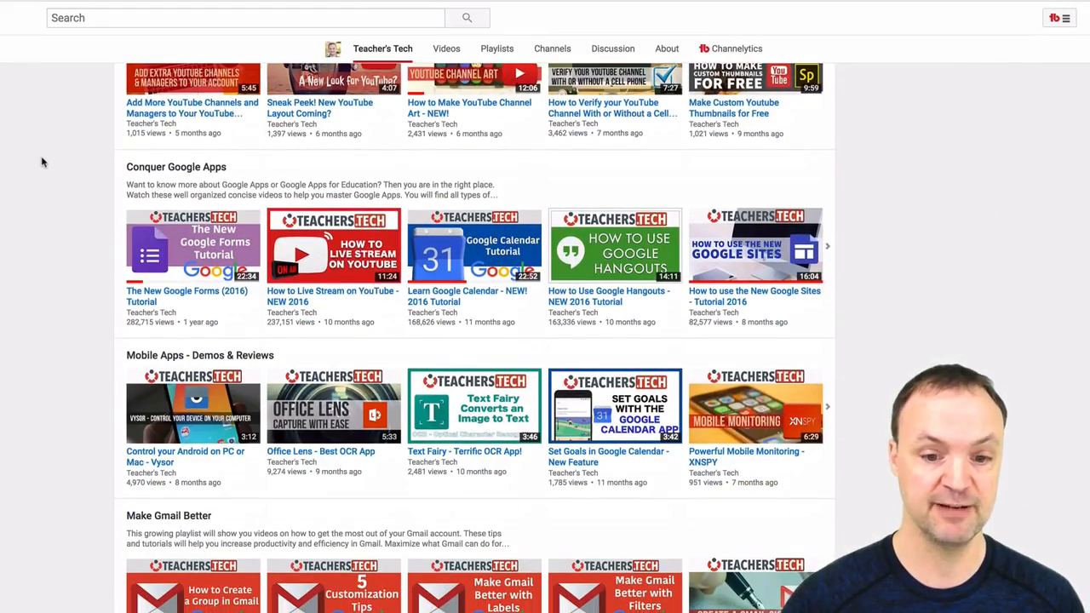
{"action": "scroll", "coordinate": [54, 331], "scroll_direction": "down", "scroll_amount": 4}
{"action": "scroll", "coordinate": [54, 331], "scroll_direction": "up", "scroll_amount": 15}
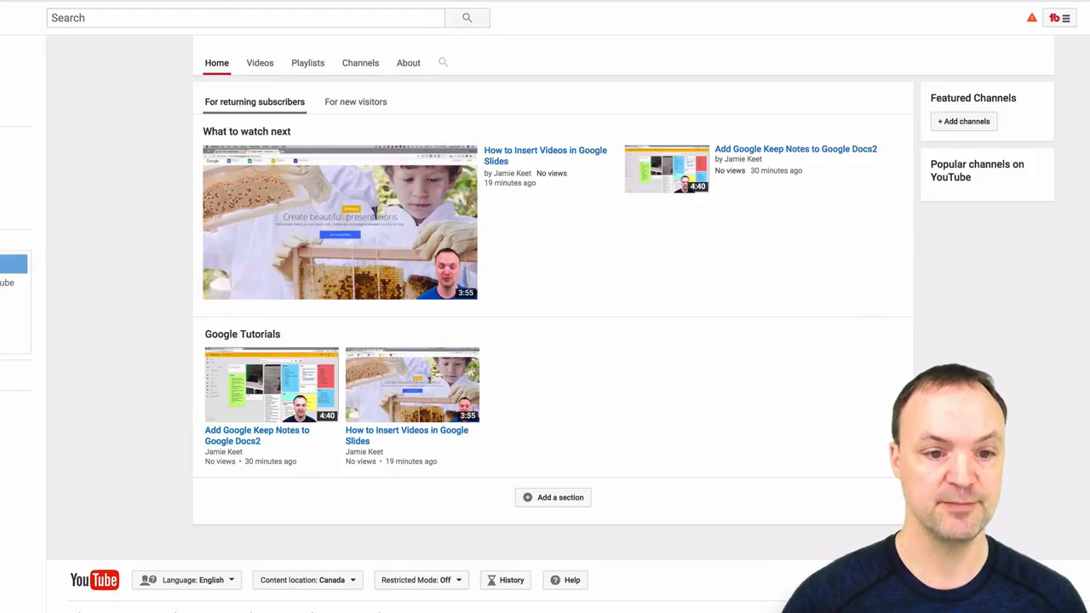
{"action": "scroll", "coordinate": [112, 123], "scroll_direction": "up", "scroll_amount": 1}
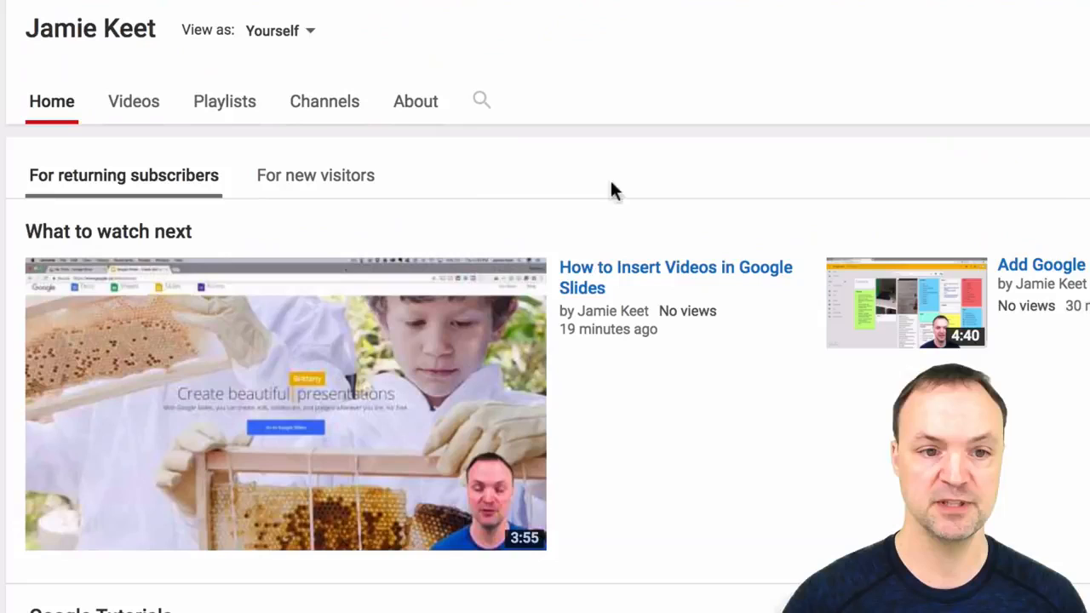
- Compare the new-visitor and returning-subscriber views, leaving featured content unchanged, ending on new visitors
{"action": "left_click", "coordinate": [345, 186]}
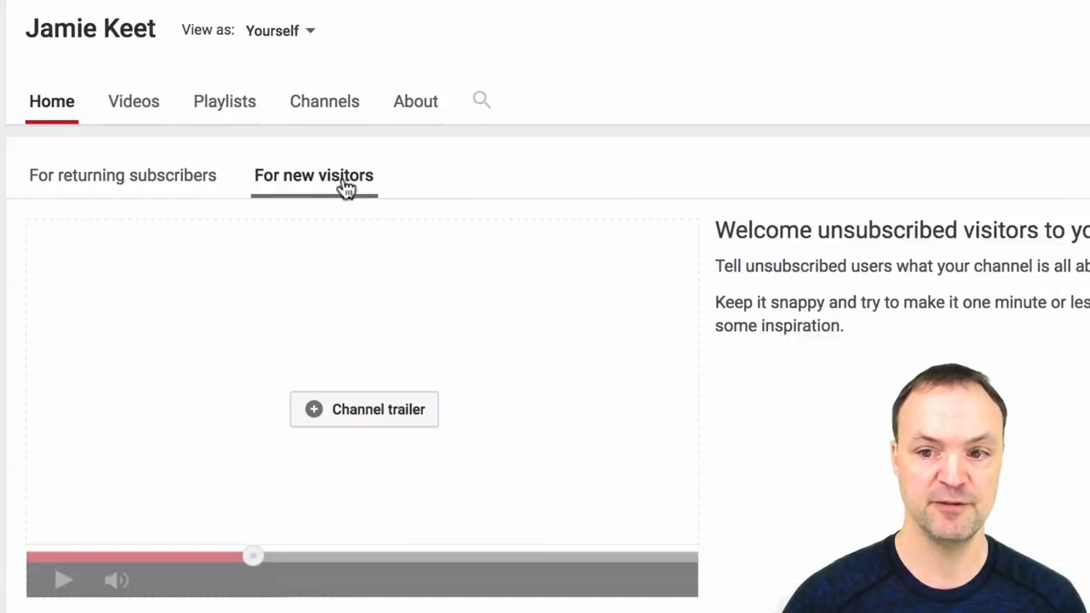
{"action": "left_click", "coordinate": [124, 174]}
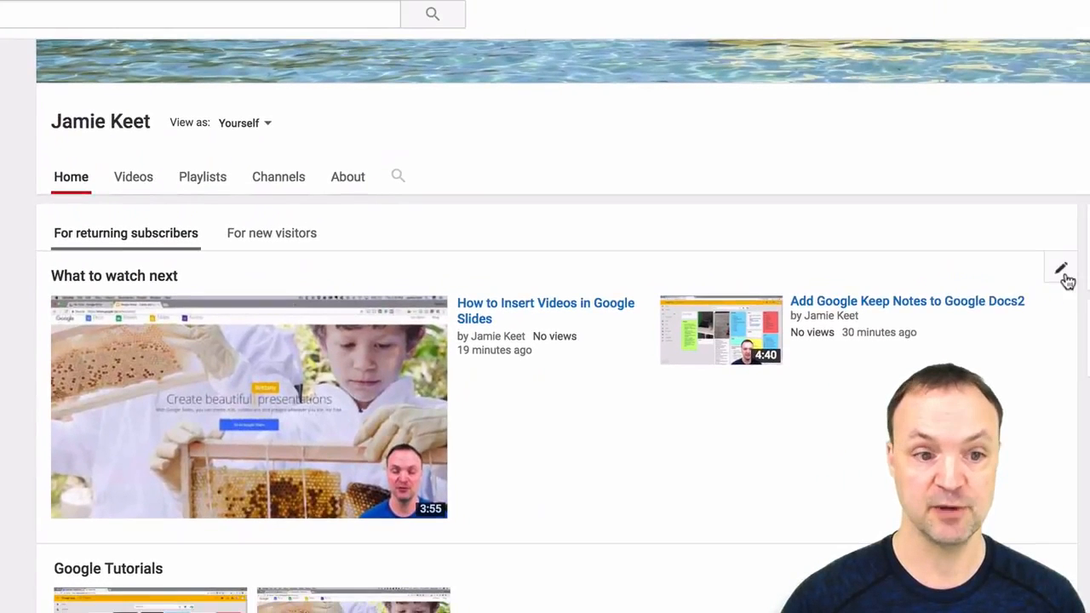
{"action": "left_click", "coordinate": [1062, 270]}
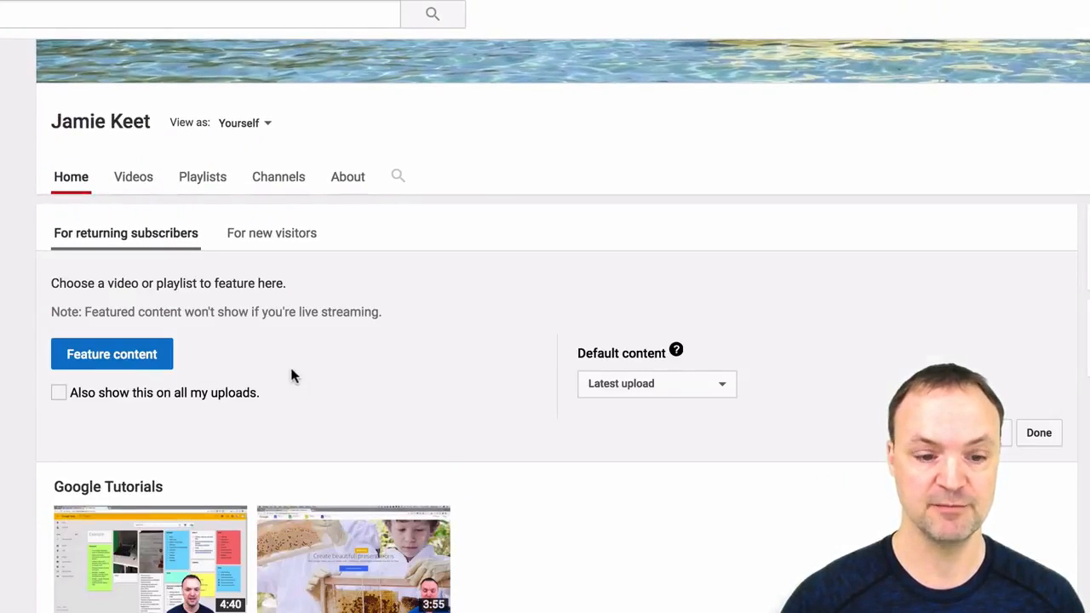
{"action": "left_click", "coordinate": [1039, 434]}
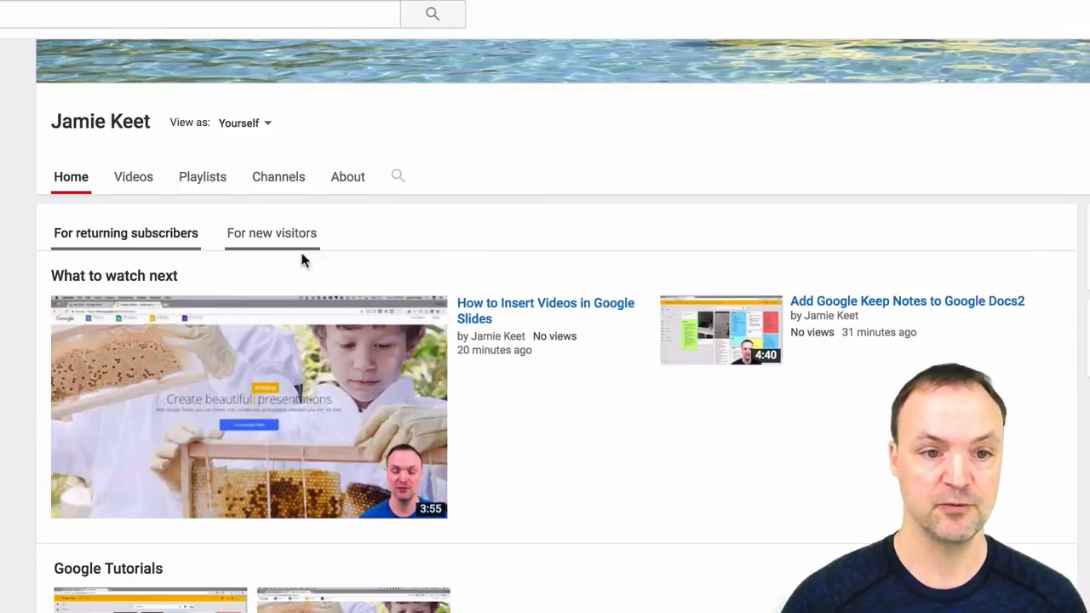
{"action": "left_click", "coordinate": [294, 238]}
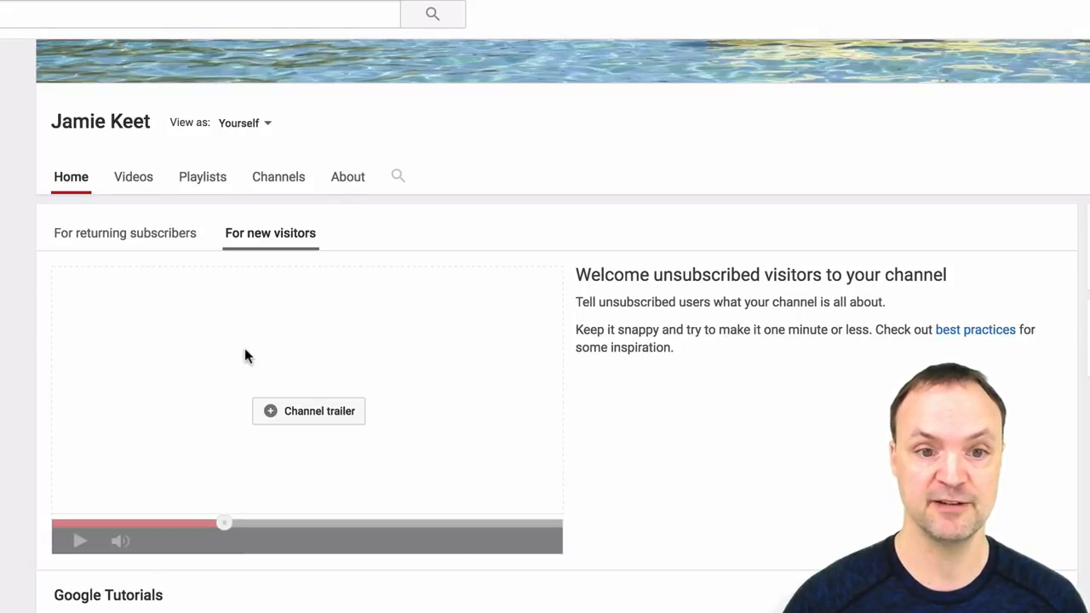
- Set 'How to Insert Videos in Google Slides' as the new-visitor channel trailer
{"action": "left_click", "coordinate": [317, 411]}
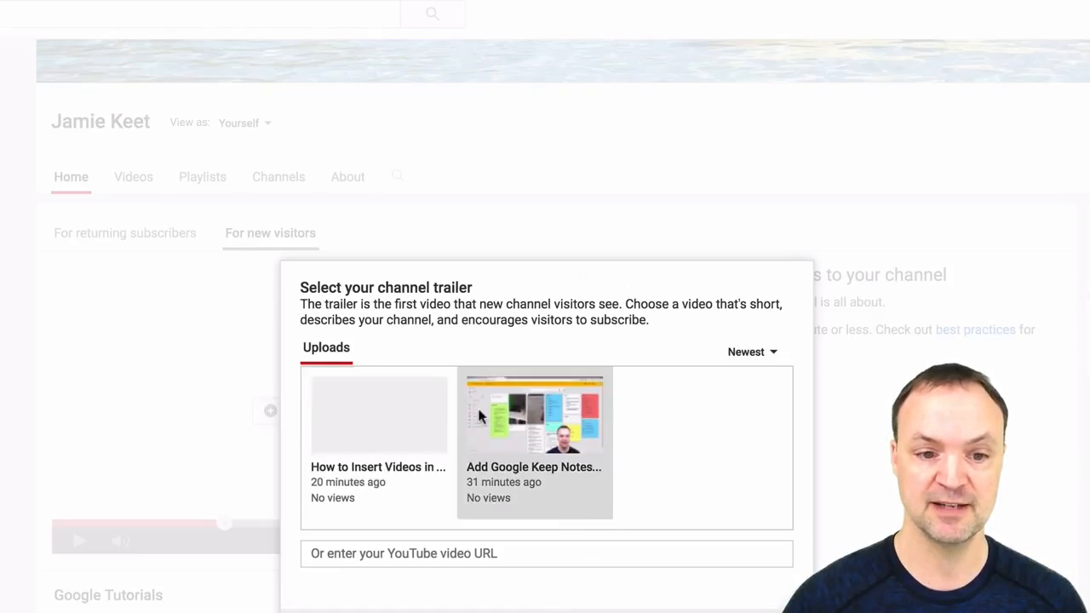
{"action": "left_click", "coordinate": [379, 439]}
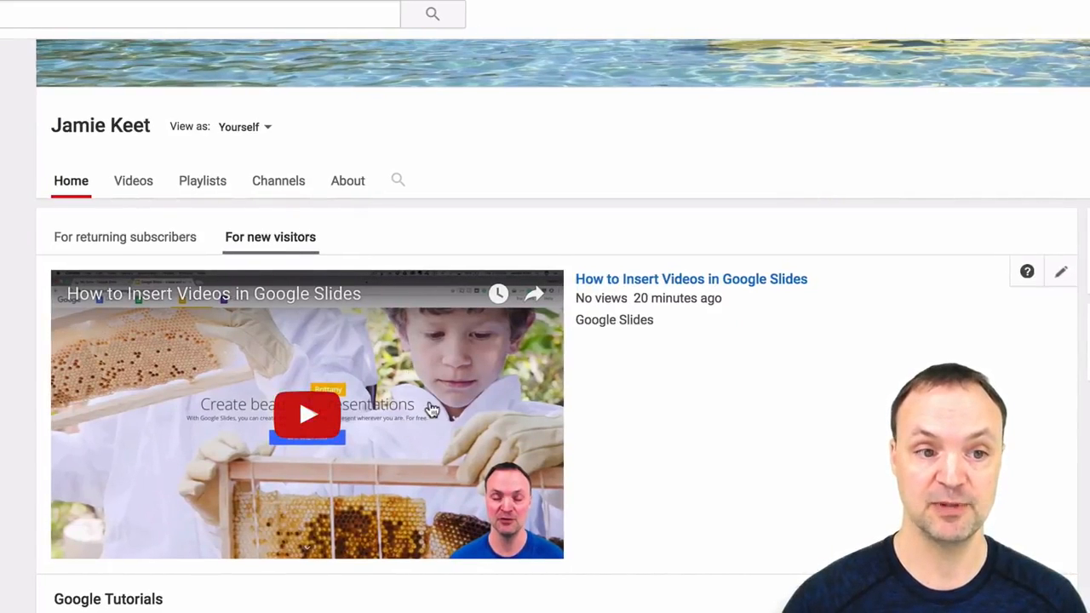
{"action": "scroll", "coordinate": [29, 323], "scroll_direction": "up", "scroll_amount": 3}
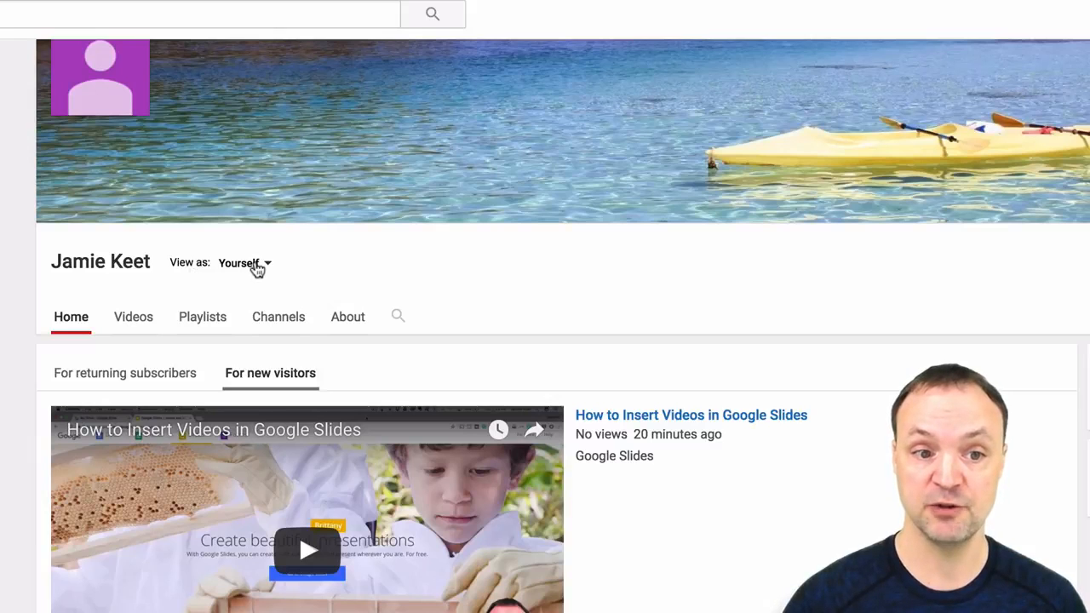
- Scroll through the channel, then back on the upload page confirm both videos show 'Upload complete'
{"action": "left_click", "coordinate": [257, 269]}
{"action": "left_click", "coordinate": [214, 324]}
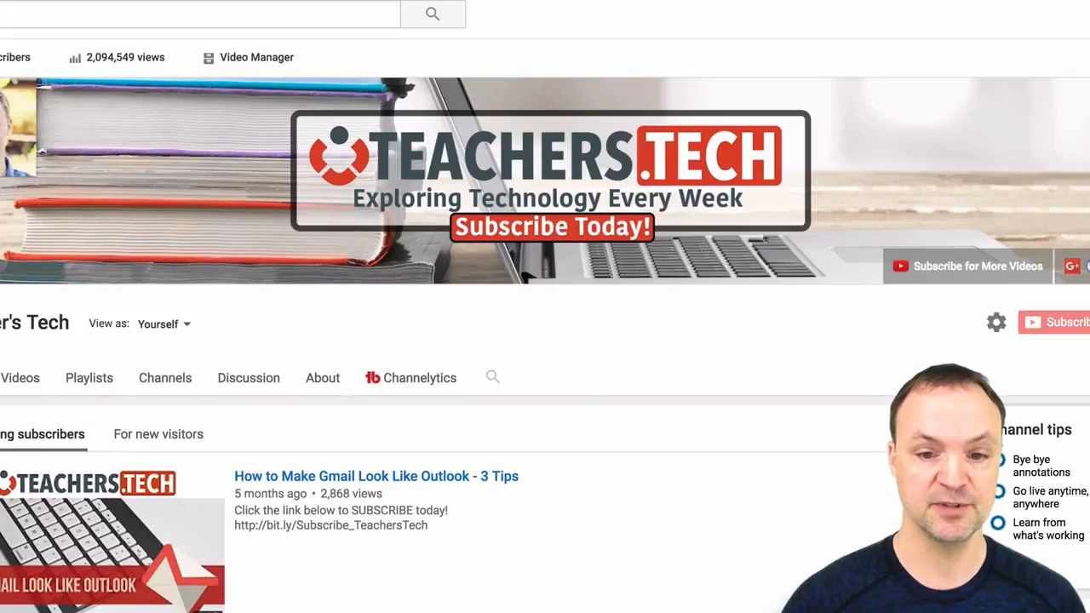
{"action": "scroll", "coordinate": [545, 340], "scroll_direction": "down", "scroll_amount": 3}
{"action": "scroll", "coordinate": [545, 340], "scroll_direction": "down", "scroll_amount": 2}
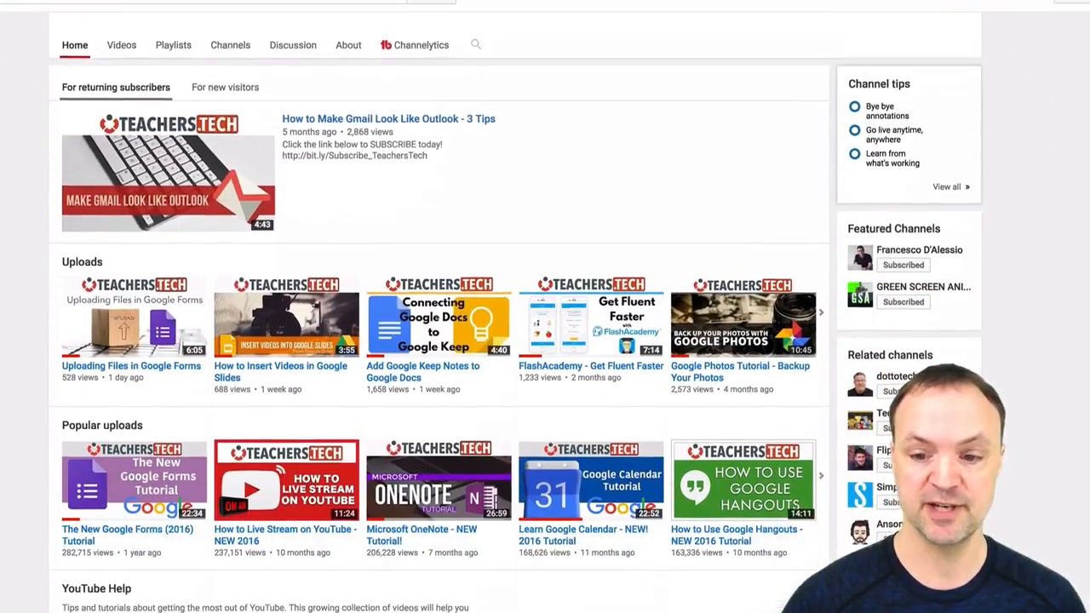
{"action": "scroll", "coordinate": [510, 307], "scroll_direction": "up", "scroll_amount": 2}
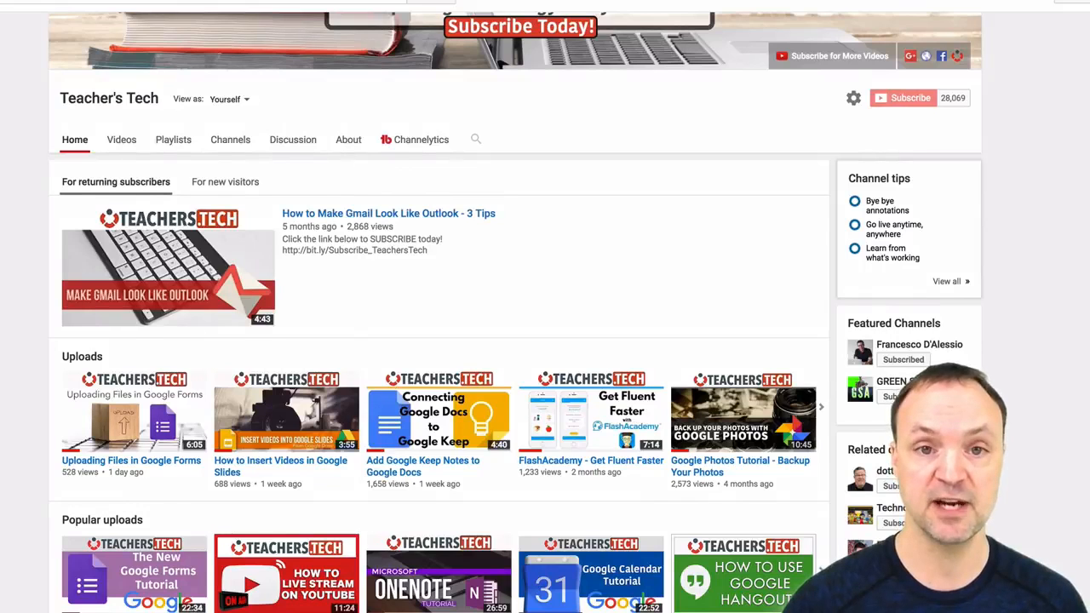
{"action": "scroll", "coordinate": [732, 347], "scroll_direction": "up", "scroll_amount": 1}
{"action": "scroll", "coordinate": [733, 348], "scroll_direction": "down", "scroll_amount": 1}
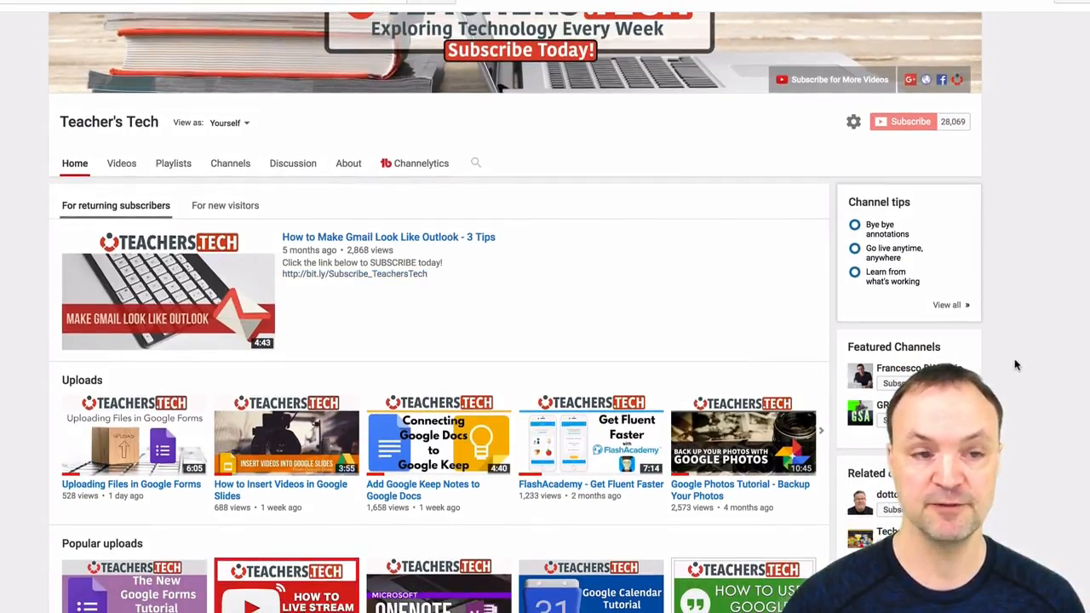
{"action": "scroll", "coordinate": [1015, 364], "scroll_direction": "down", "scroll_amount": 3}
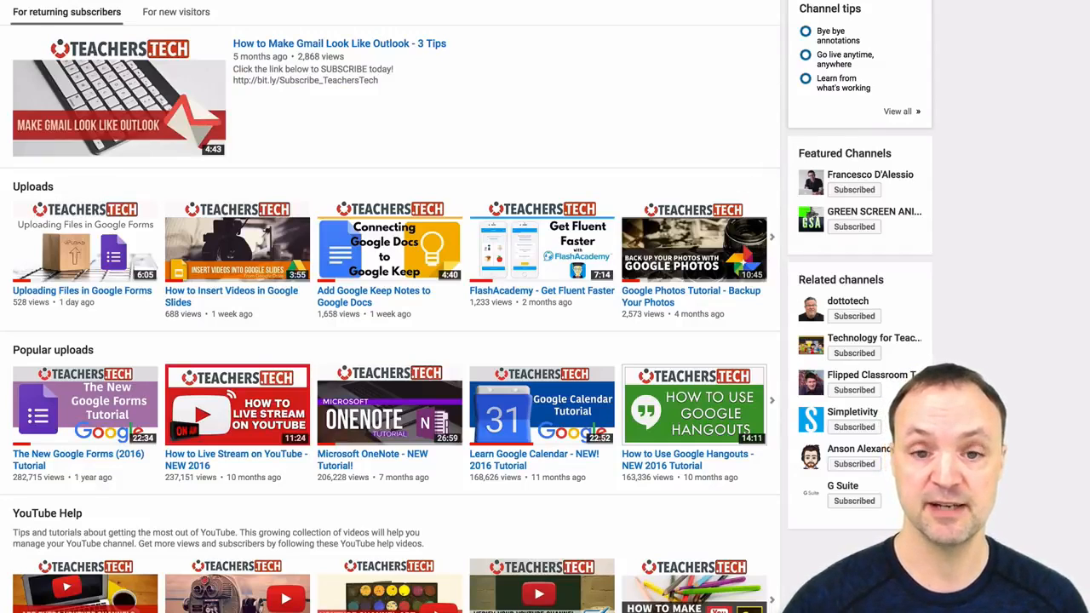
{"action": "scroll", "coordinate": [390, 306], "scroll_direction": "up", "scroll_amount": 3}
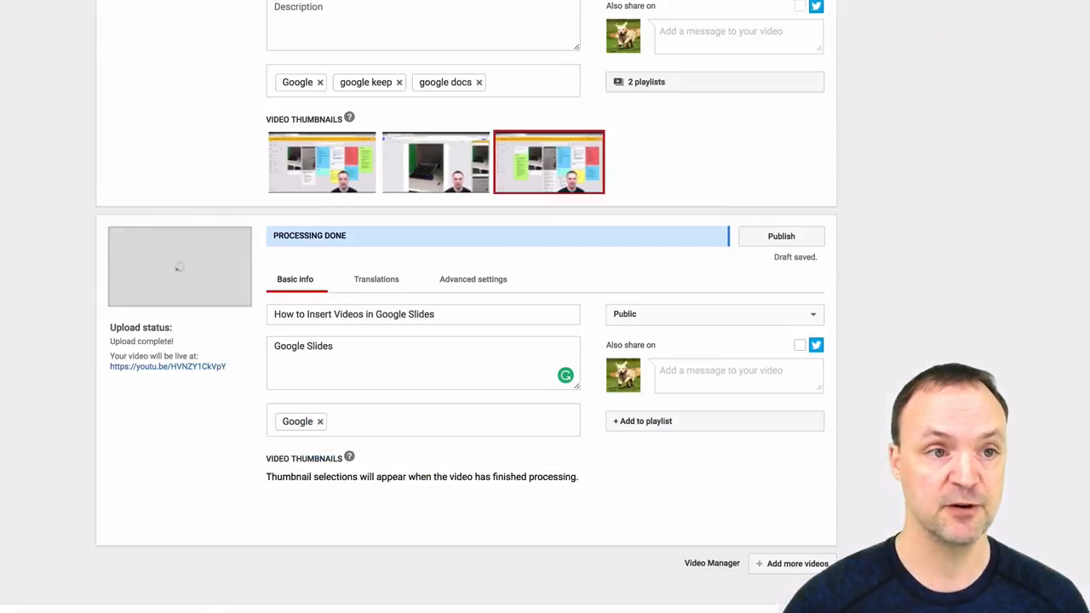
{"action": "scroll", "coordinate": [102, 255], "scroll_direction": "up", "scroll_amount": 5}
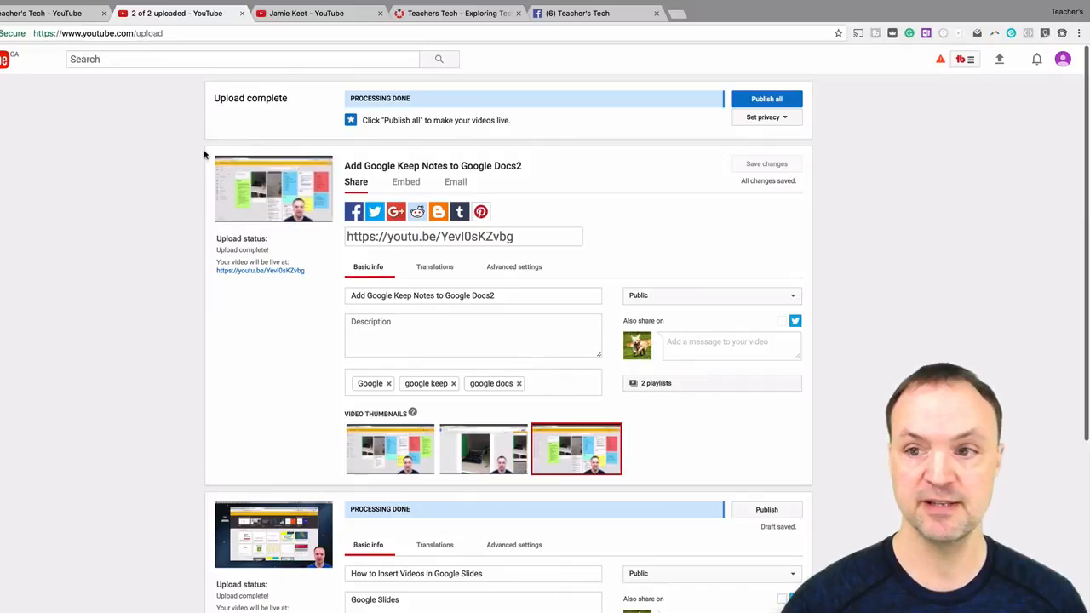
- End the subscriber preview on the channel page and open Video Manager listing both uploads
{"action": "left_click", "coordinate": [290, 14]}
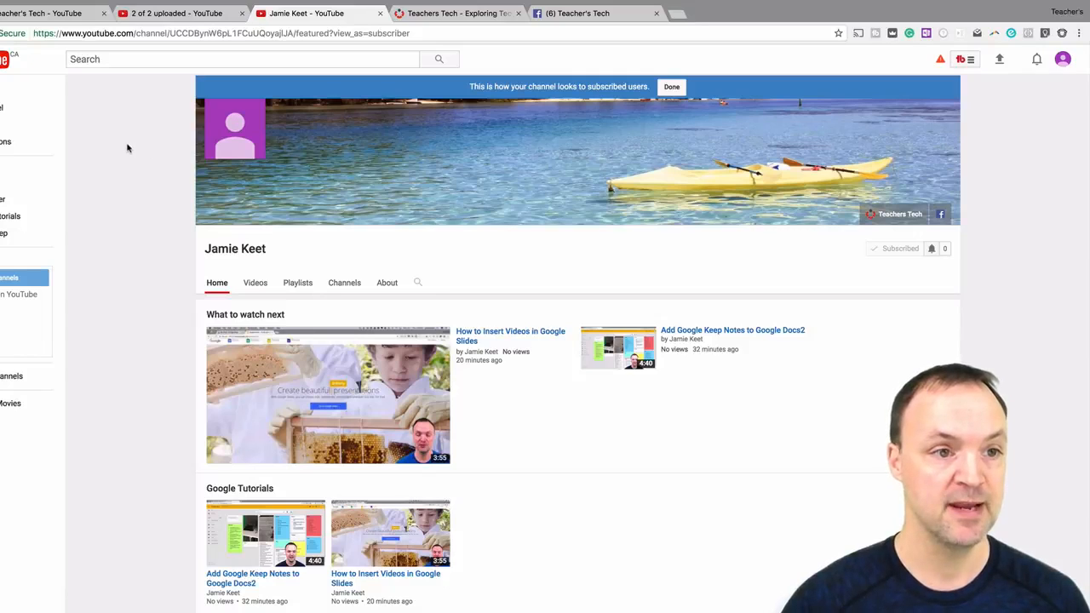
{"action": "left_click", "coordinate": [666, 91]}
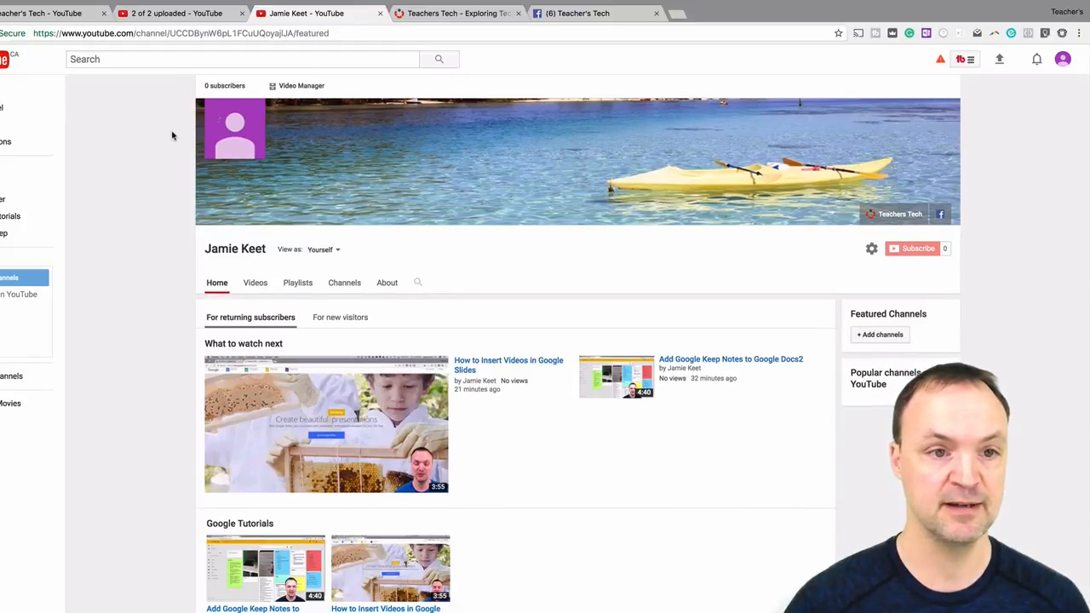
{"action": "left_click", "coordinate": [303, 85]}
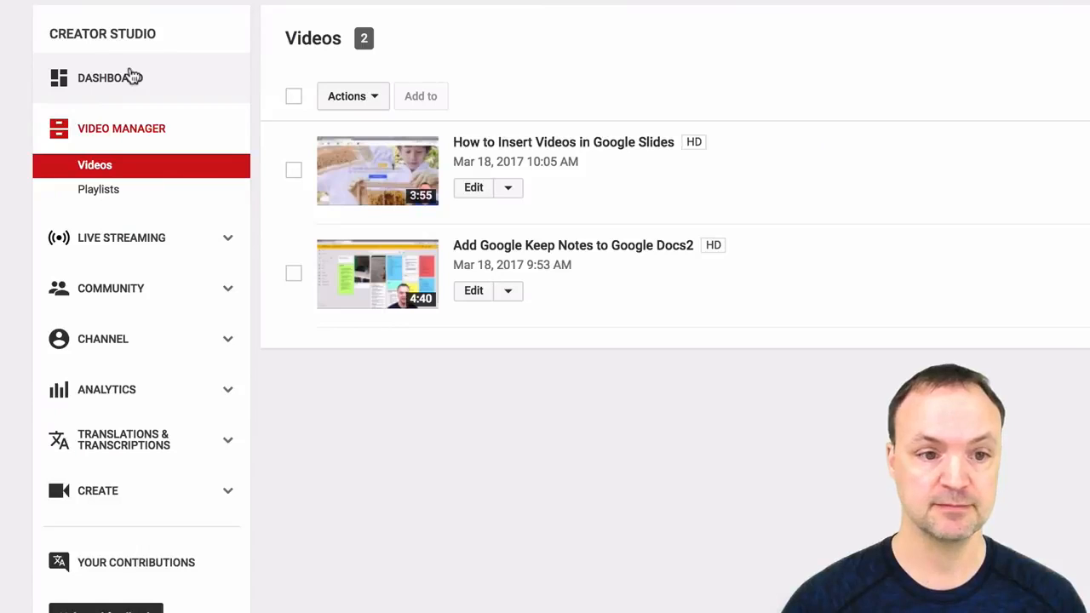
- Move the dashboard's Videos widget under Analytics and save it with 4 items and the All filter
{"action": "left_click", "coordinate": [132, 77]}
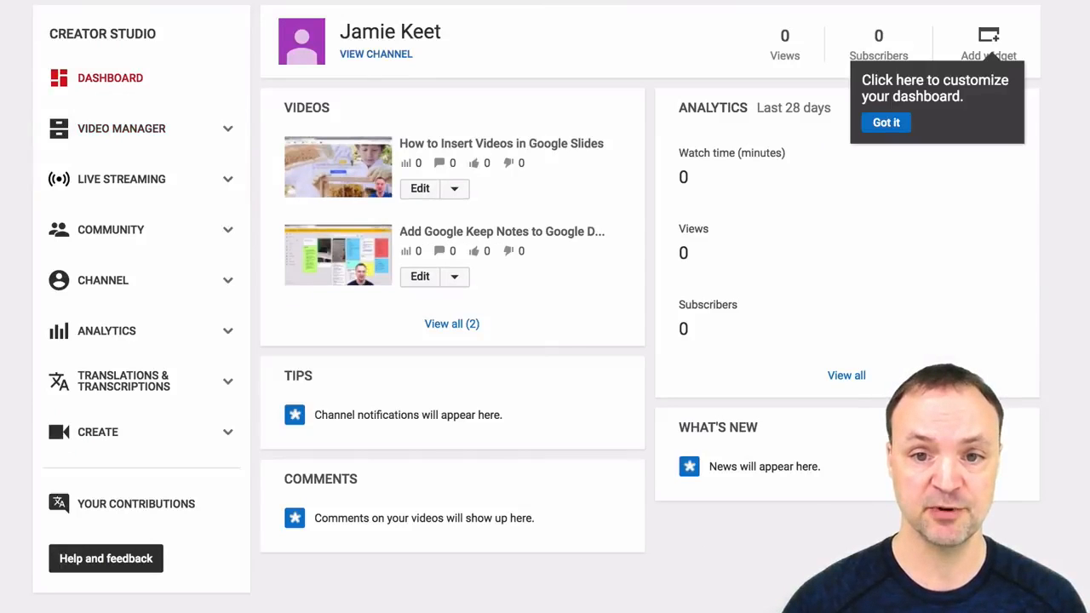
{"action": "left_click", "coordinate": [887, 125]}
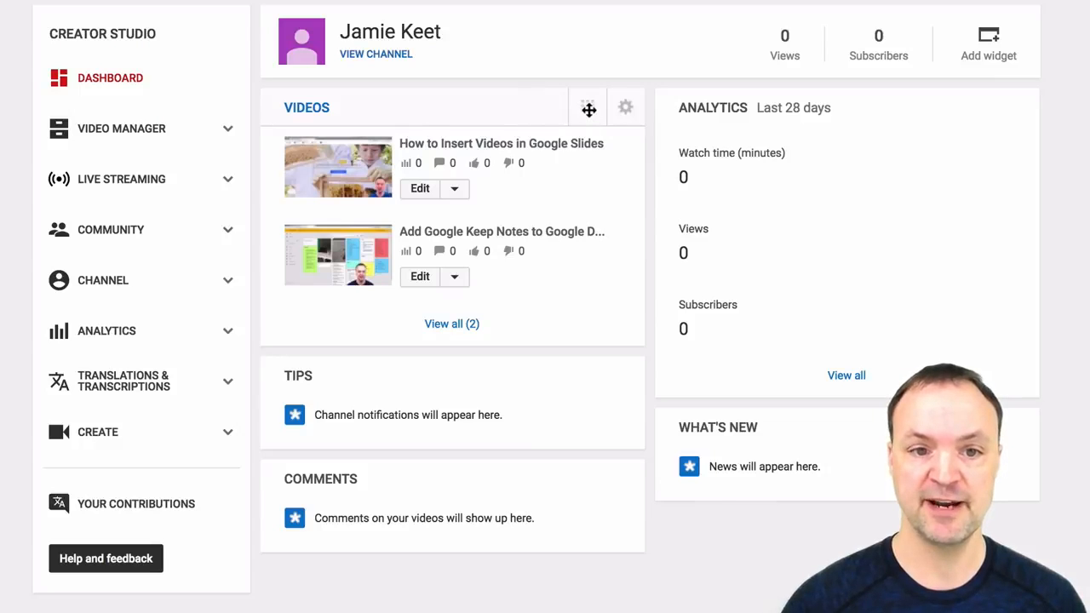
{"action": "left_click_drag", "start_coordinate": [592, 115], "coordinate": [964, 461]}
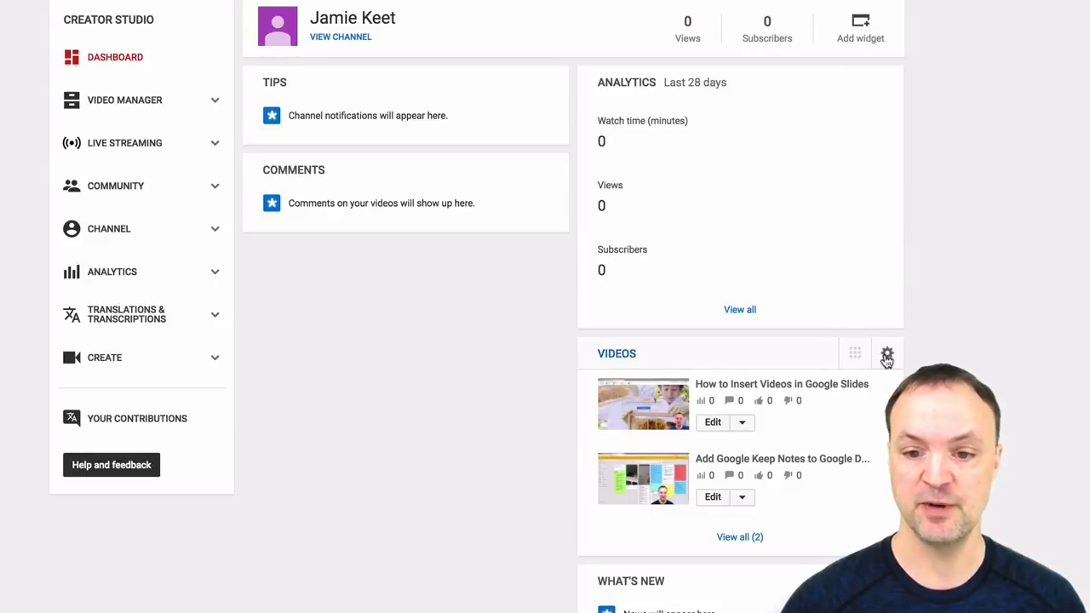
{"action": "left_click", "coordinate": [888, 354]}
{"action": "scroll", "coordinate": [508, 481], "scroll_direction": "down", "scroll_amount": 3}
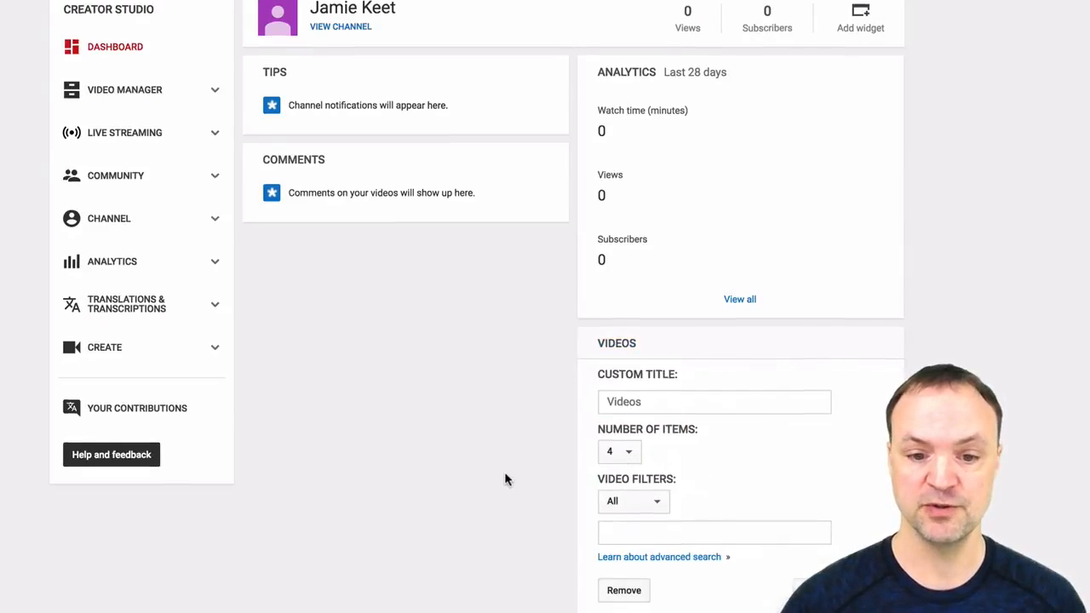
{"action": "left_click", "coordinate": [631, 369]}
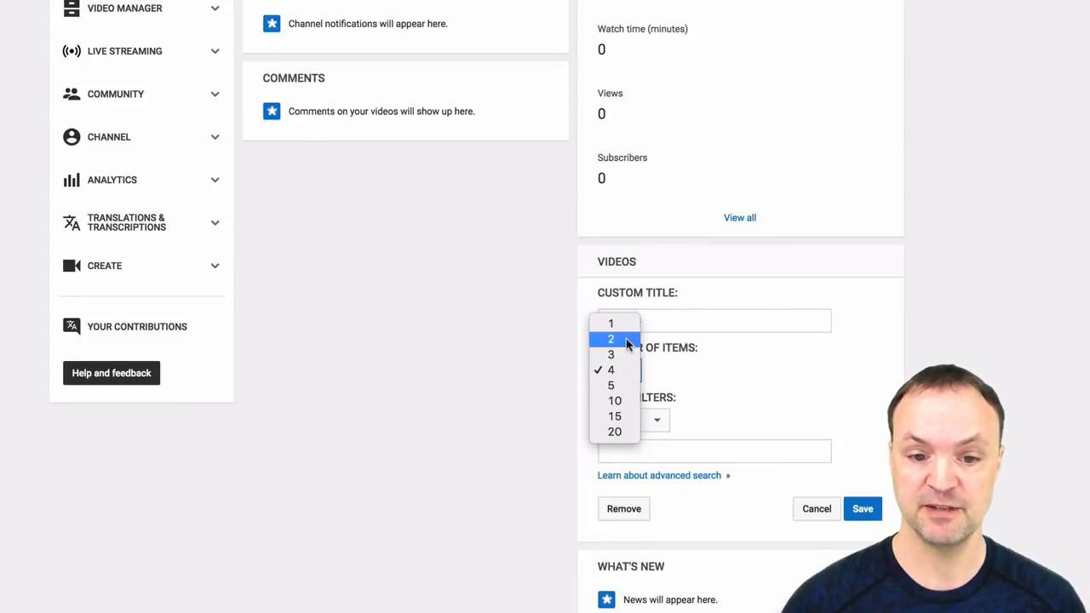
{"action": "left_click", "coordinate": [621, 370]}
{"action": "left_click", "coordinate": [646, 423]}
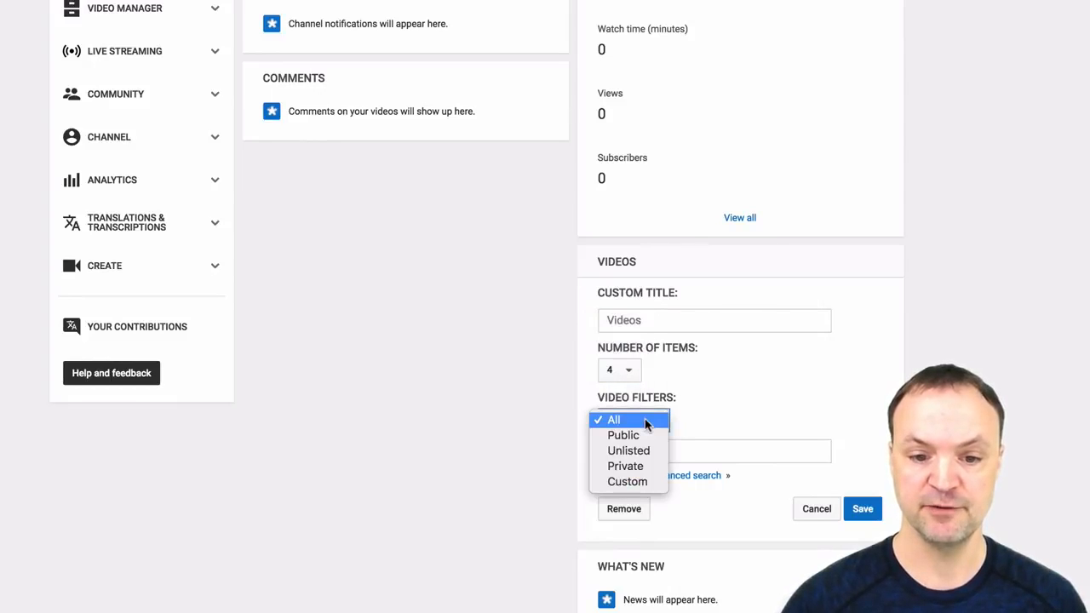
{"action": "left_click", "coordinate": [830, 401]}
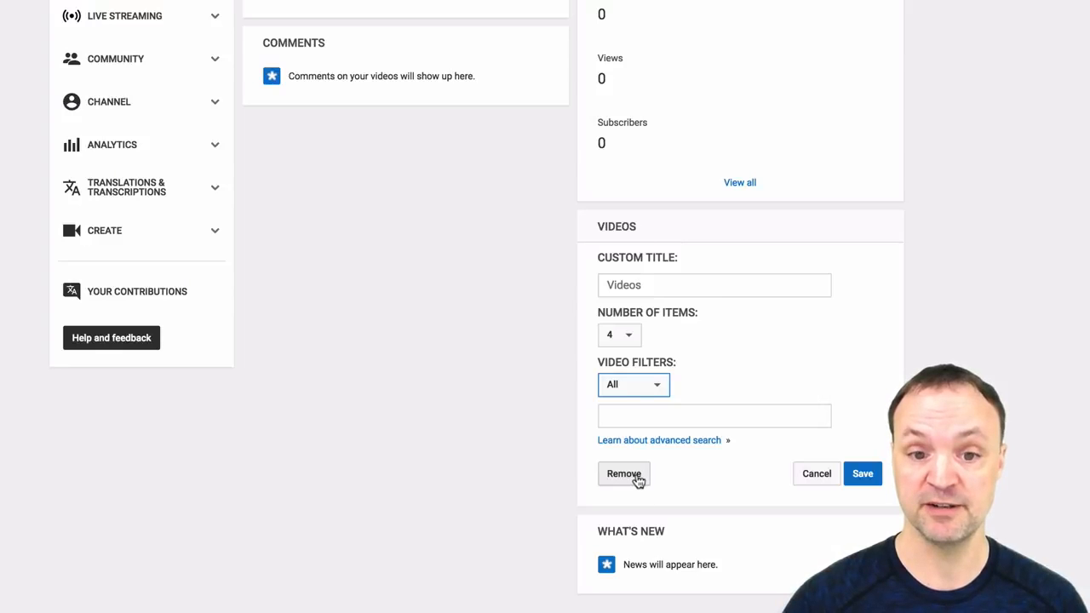
{"action": "left_click", "coordinate": [861, 477]}
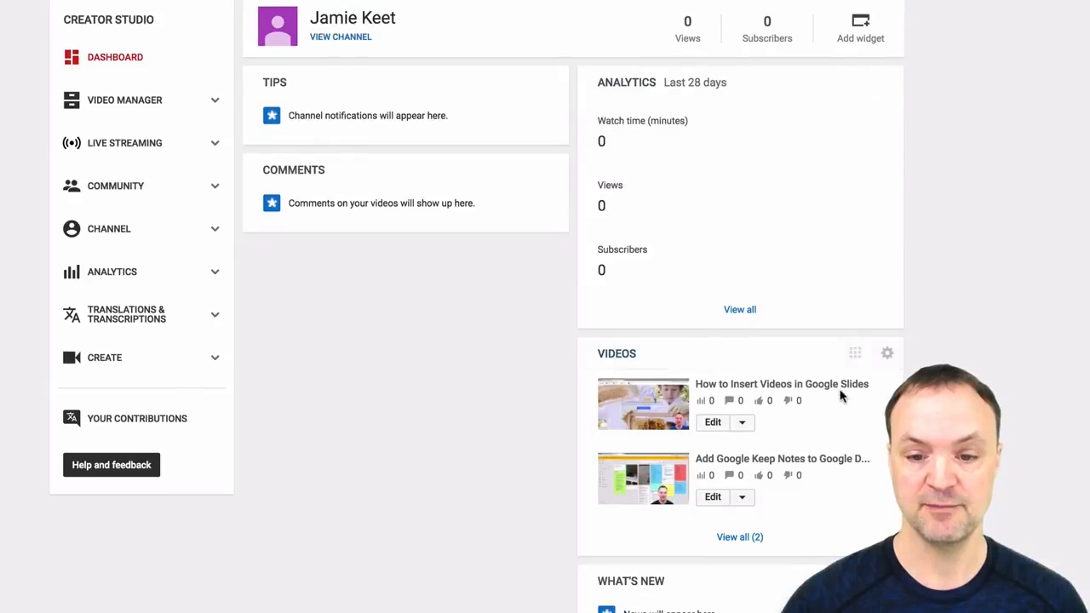
- Return the Videos widget to the top-left, then view the Google Keep and Google Tutorials playlists
{"action": "left_click_drag", "start_coordinate": [856, 353], "coordinate": [506, 78]}
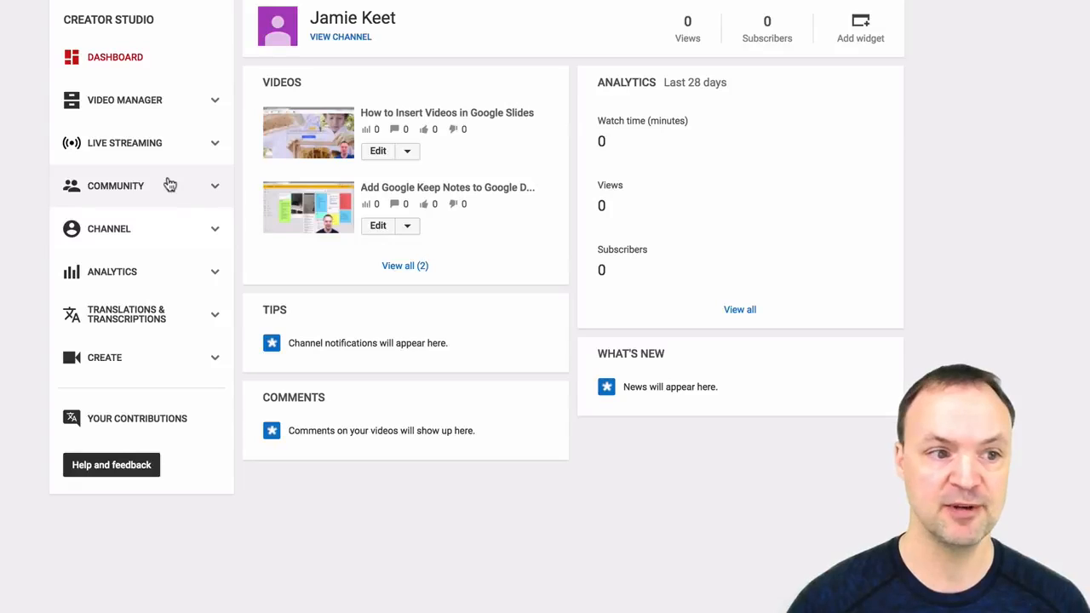
{"action": "left_click", "coordinate": [153, 104]}
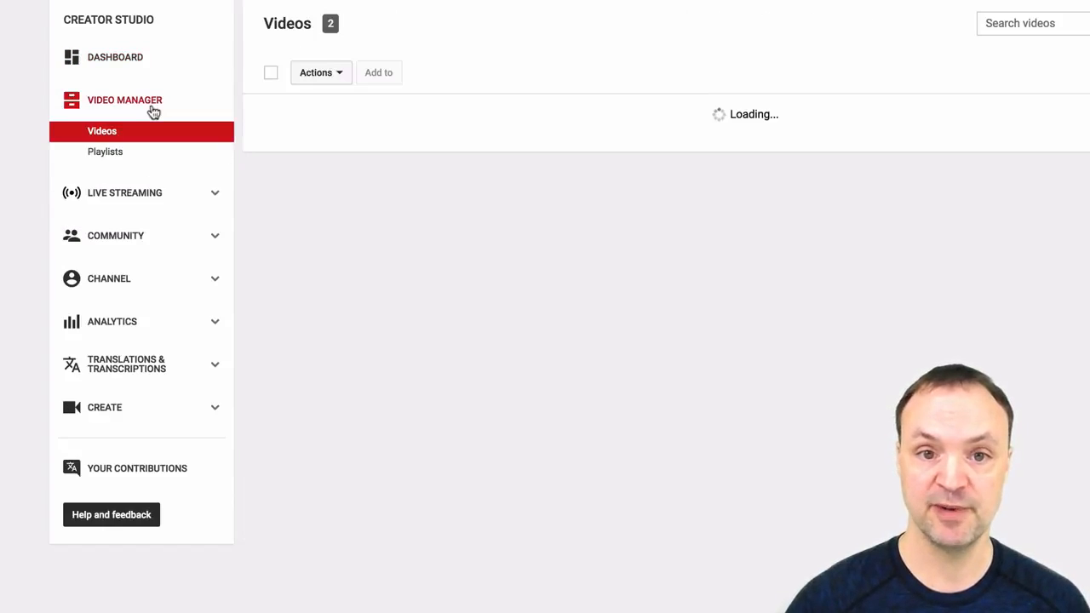
{"action": "left_click", "coordinate": [106, 154]}
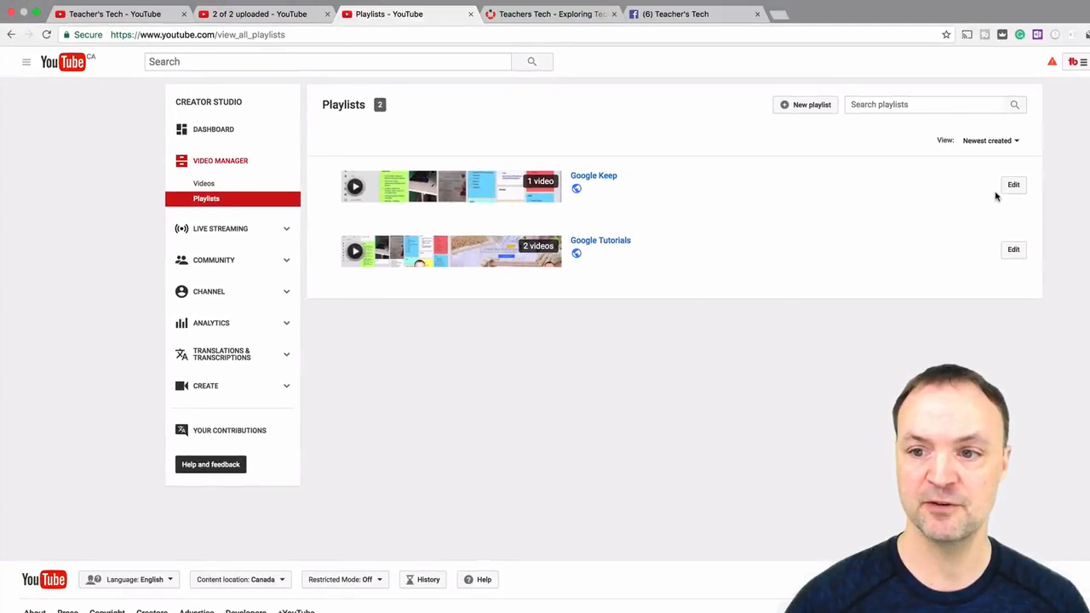
{"action": "left_click", "coordinate": [1014, 186]}
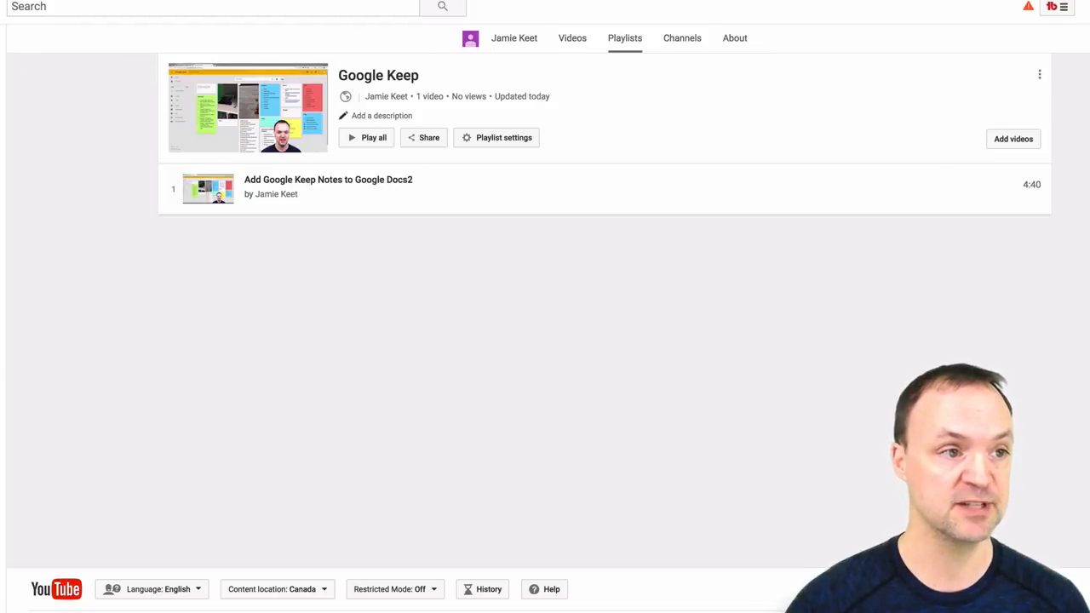
{"action": "key", "text": "alt+Left"}
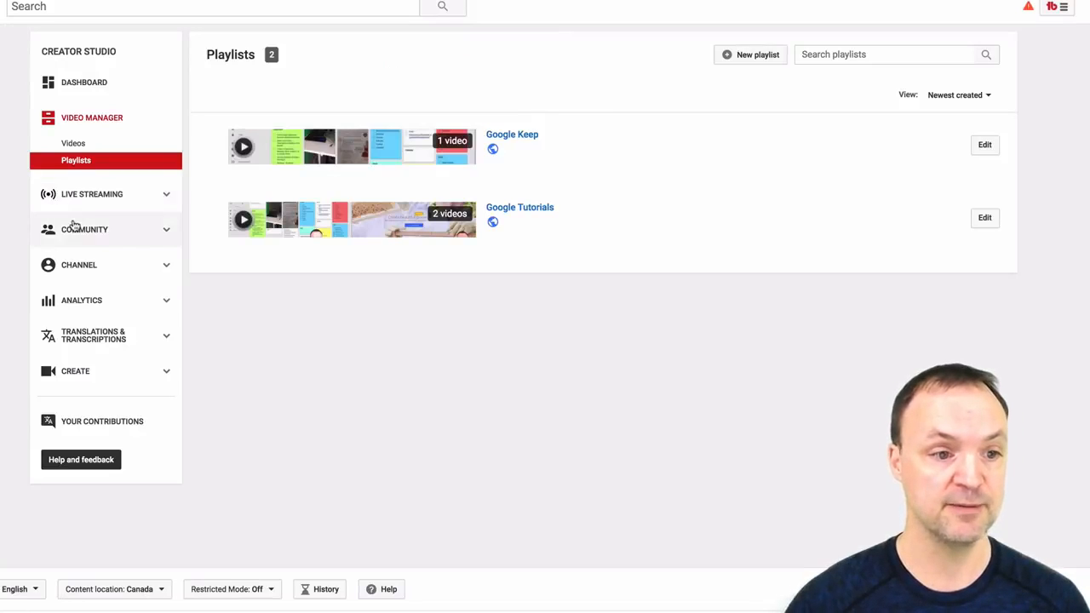
- Look over the Live Streaming page, then open Community comments, which has none to display
{"action": "left_click", "coordinate": [92, 195]}
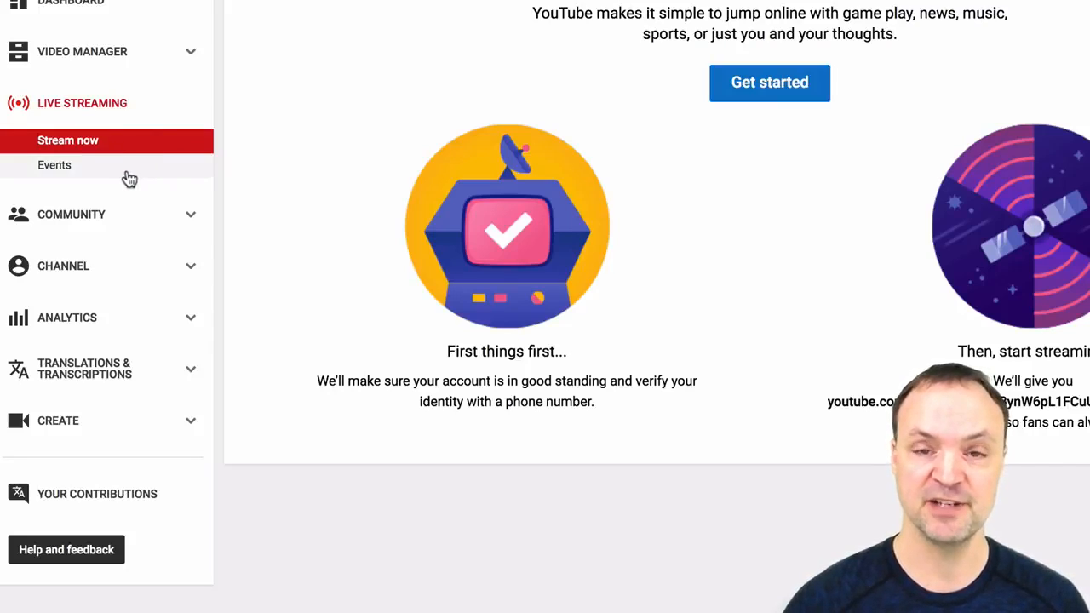
{"action": "left_click", "coordinate": [95, 219]}
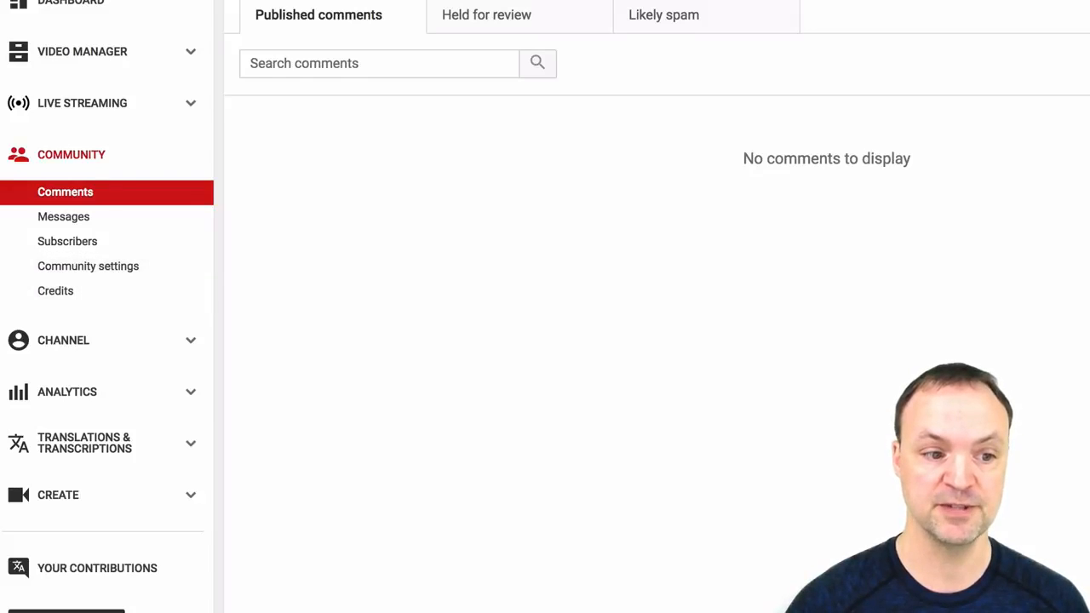
- Scroll through the Status and features cards showing 0 copyright and 0 Community Guidelines strikes
{"action": "scroll", "coordinate": [29, 318], "scroll_direction": "down", "scroll_amount": 1}
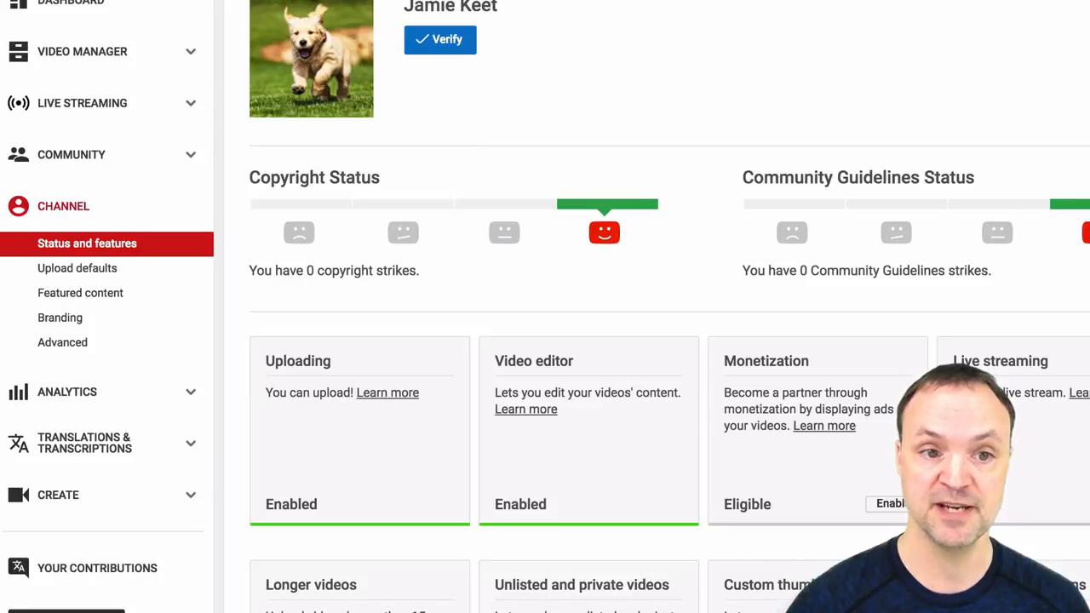
{"action": "scroll", "coordinate": [487, 89], "scroll_direction": "down", "scroll_amount": 2}
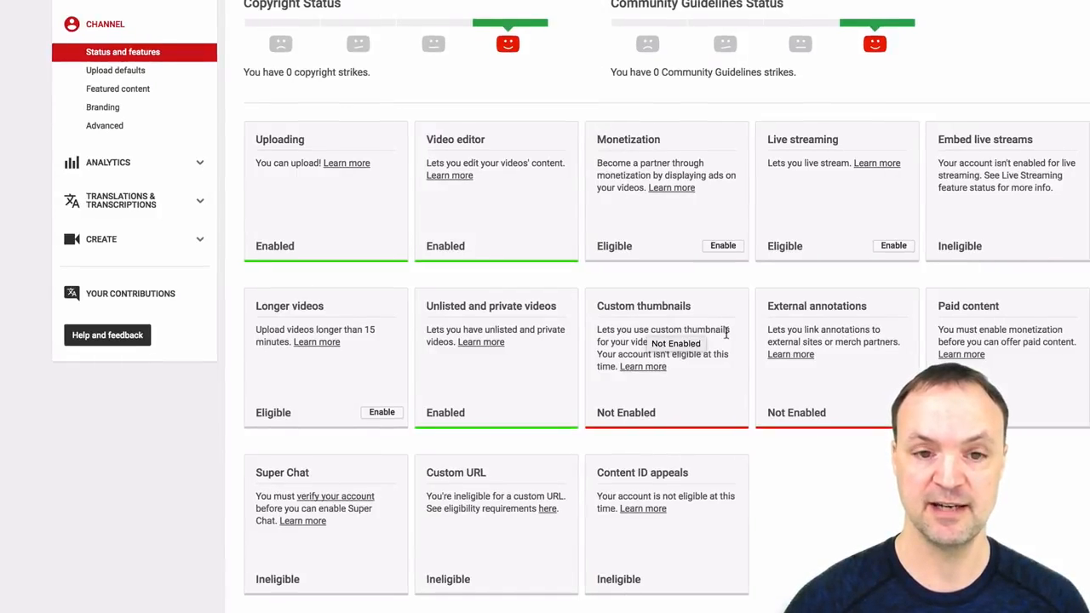
{"action": "scroll", "coordinate": [819, 430], "scroll_direction": "up", "scroll_amount": 1}
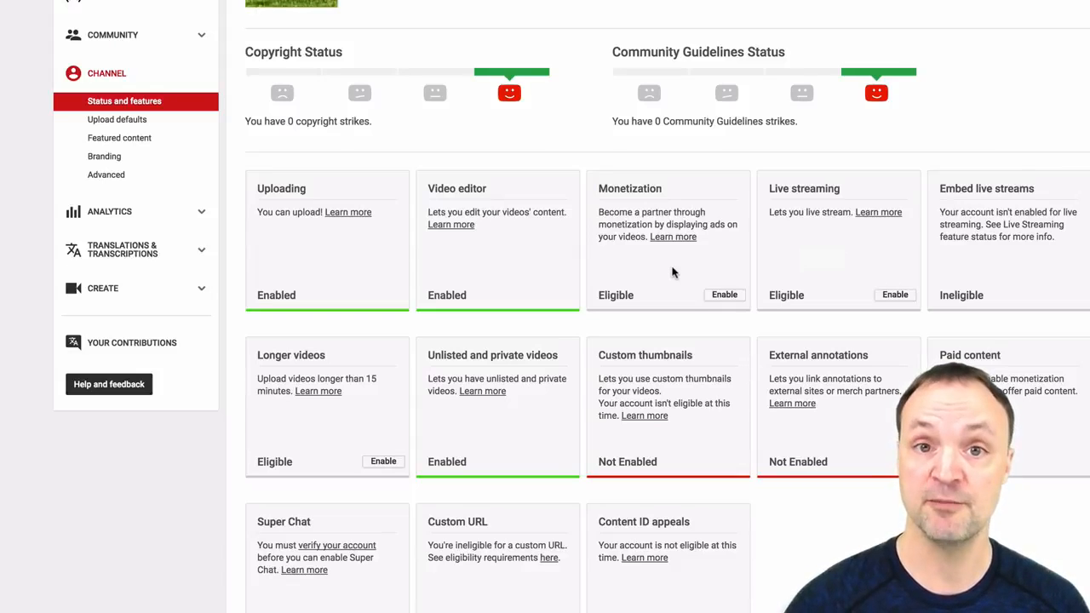
{"action": "scroll", "coordinate": [672, 273], "scroll_direction": "down", "scroll_amount": 2}
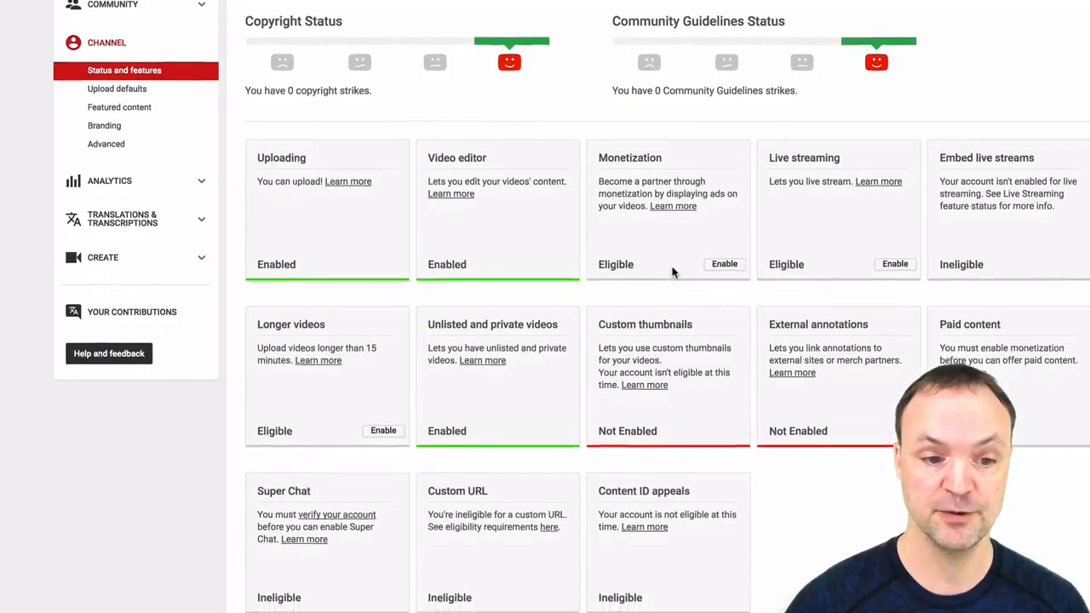
{"action": "scroll", "coordinate": [671, 272], "scroll_direction": "up", "scroll_amount": 3}
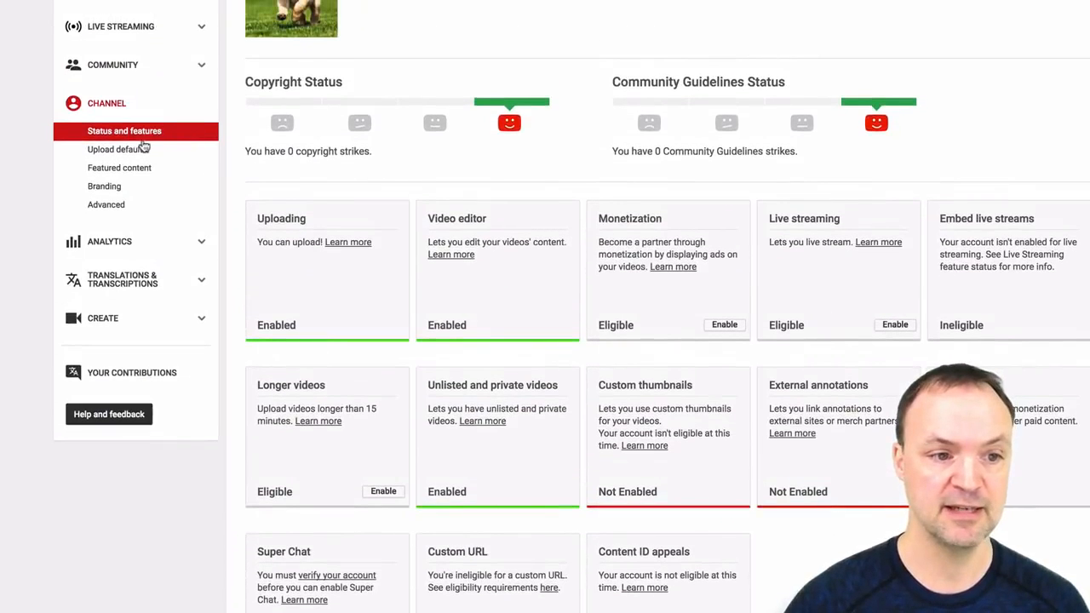
- In Upload defaults, keep privacy Public and set the default category to Education
{"action": "left_click", "coordinate": [117, 150]}
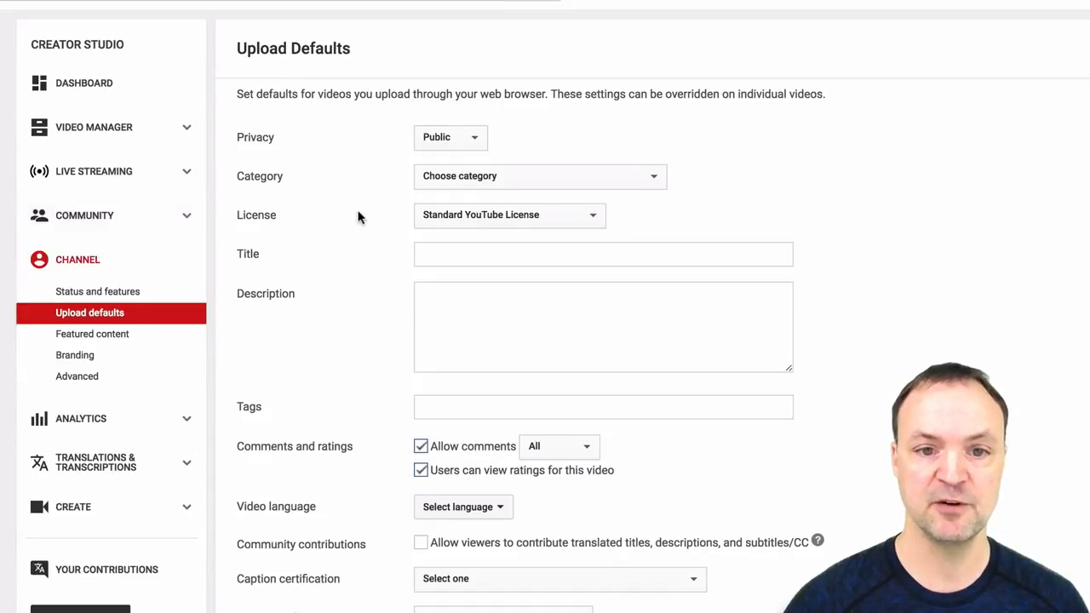
{"action": "scroll", "coordinate": [366, 192], "scroll_direction": "down", "scroll_amount": 1}
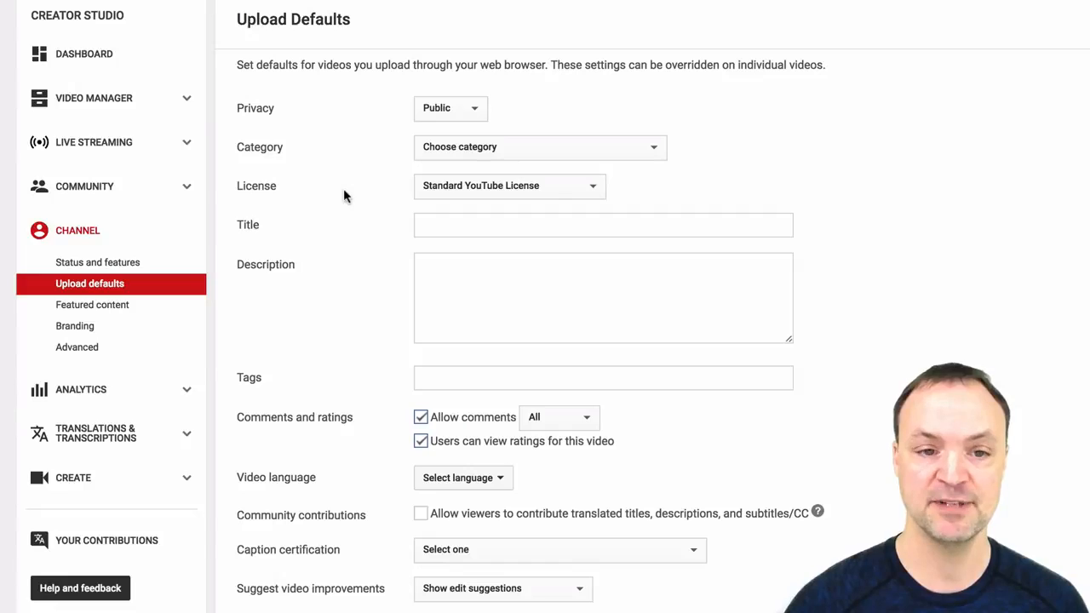
{"action": "left_click", "coordinate": [464, 114]}
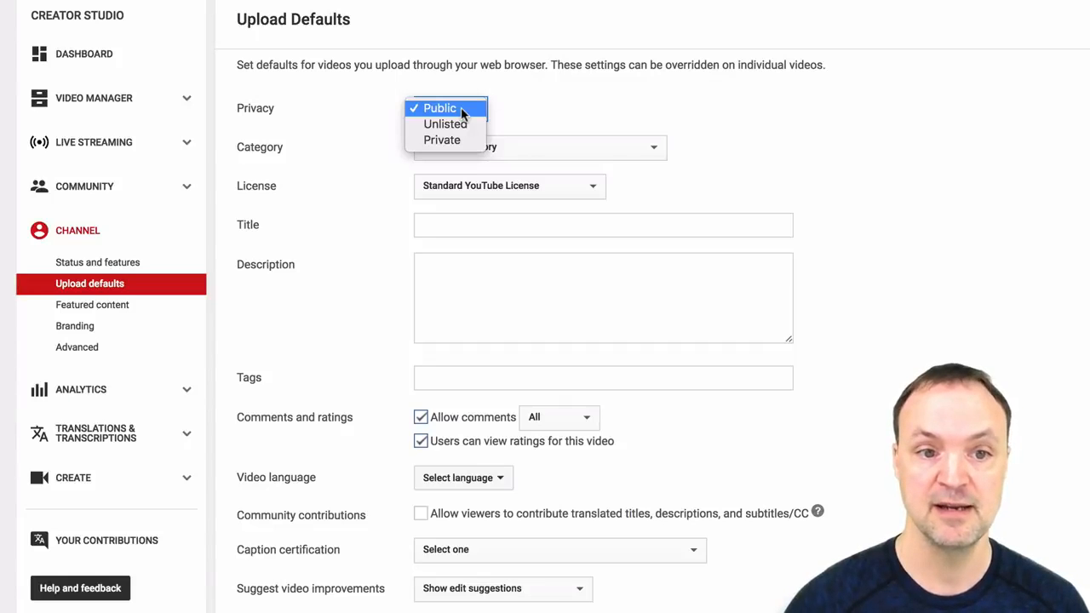
{"action": "left_click", "coordinate": [460, 107]}
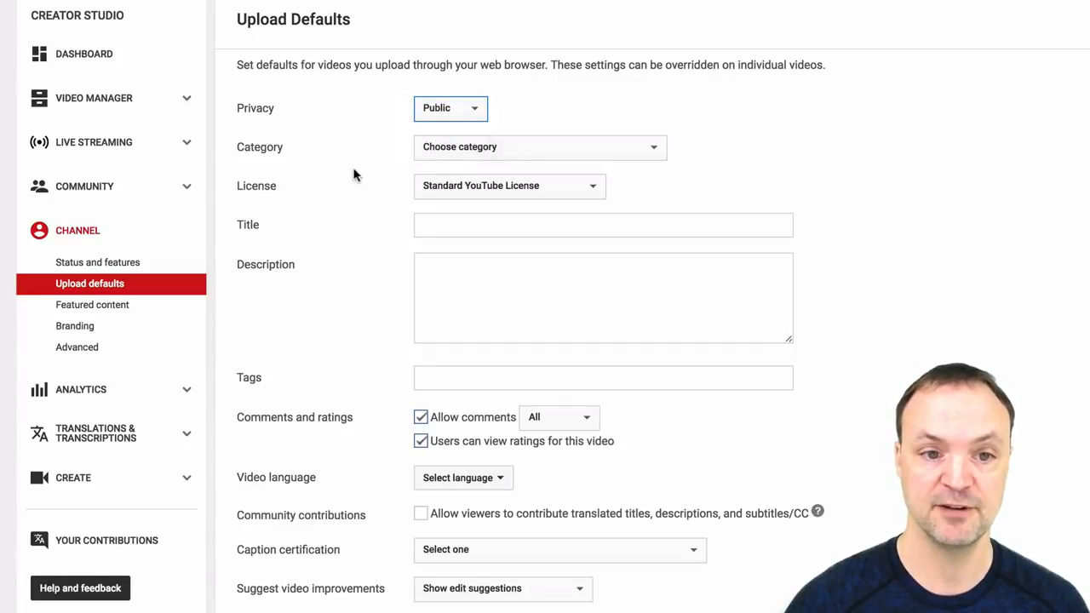
{"action": "left_click", "coordinate": [435, 152]}
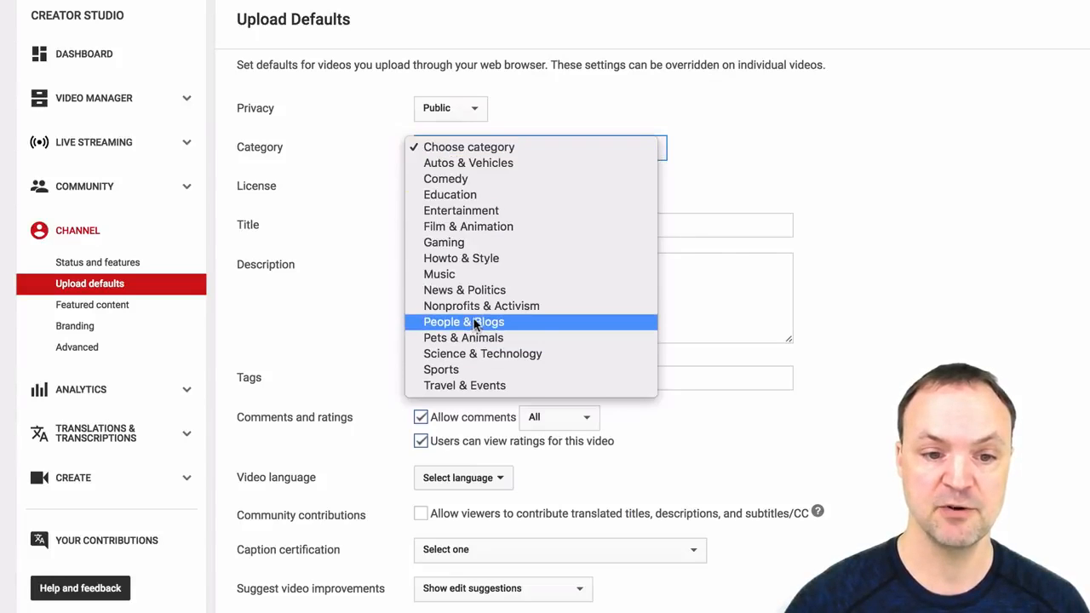
{"action": "left_click", "coordinate": [487, 196]}
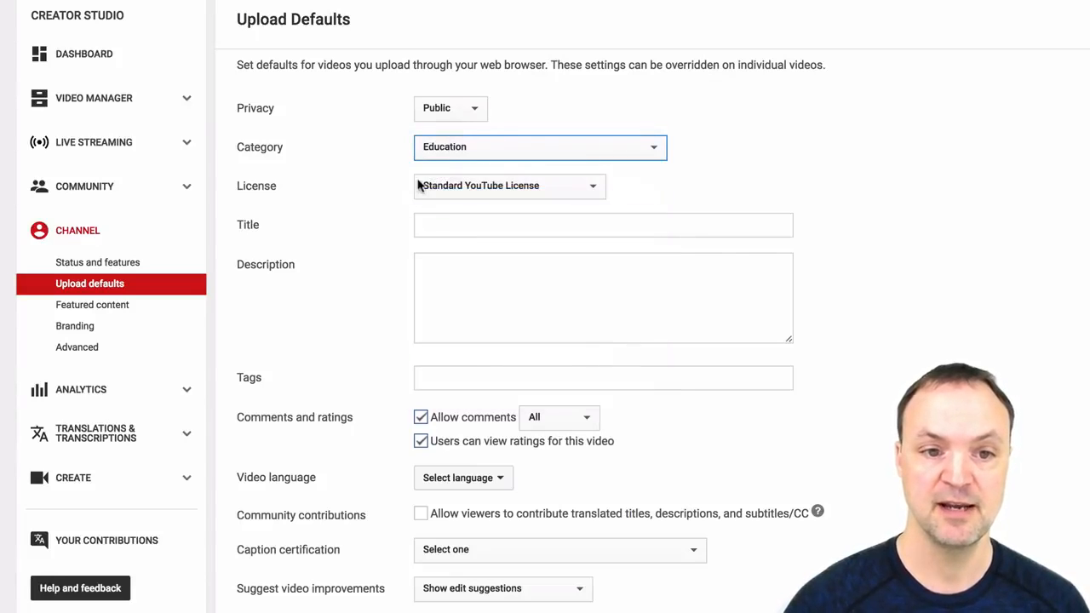
- Visit the default Title, Description and Tags fields, then head for Featured content
{"action": "scroll", "coordinate": [381, 184], "scroll_direction": "down", "scroll_amount": 2}
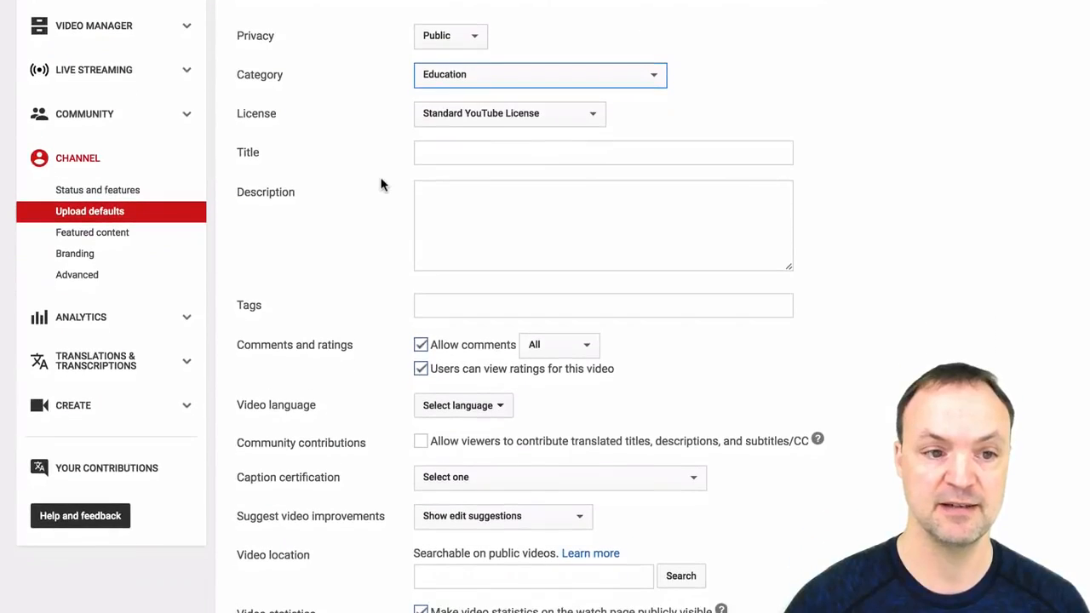
{"action": "left_click", "coordinate": [487, 151]}
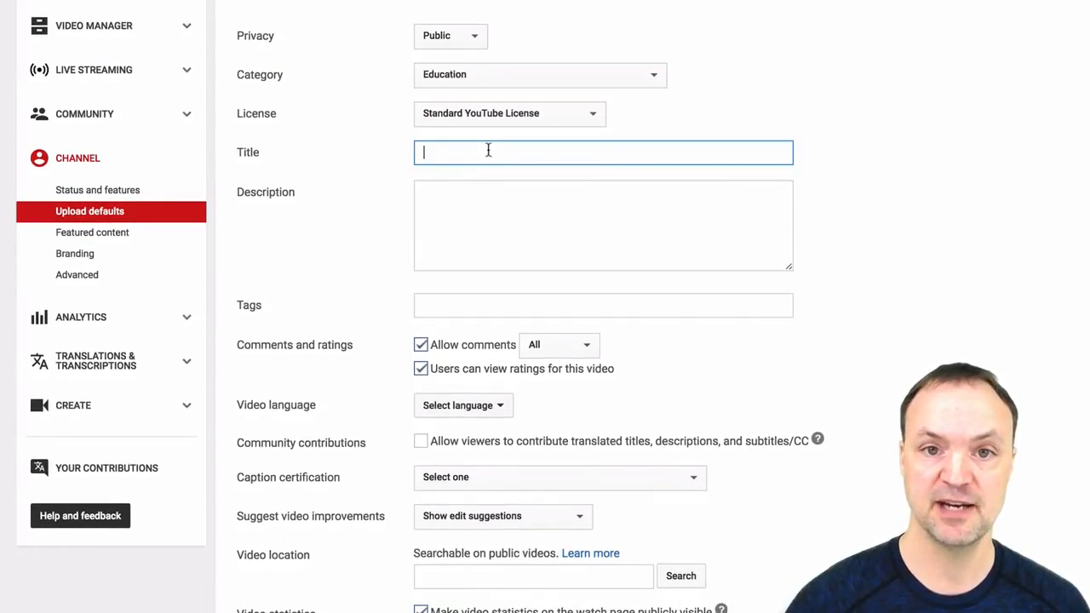
{"action": "left_click", "coordinate": [460, 209]}
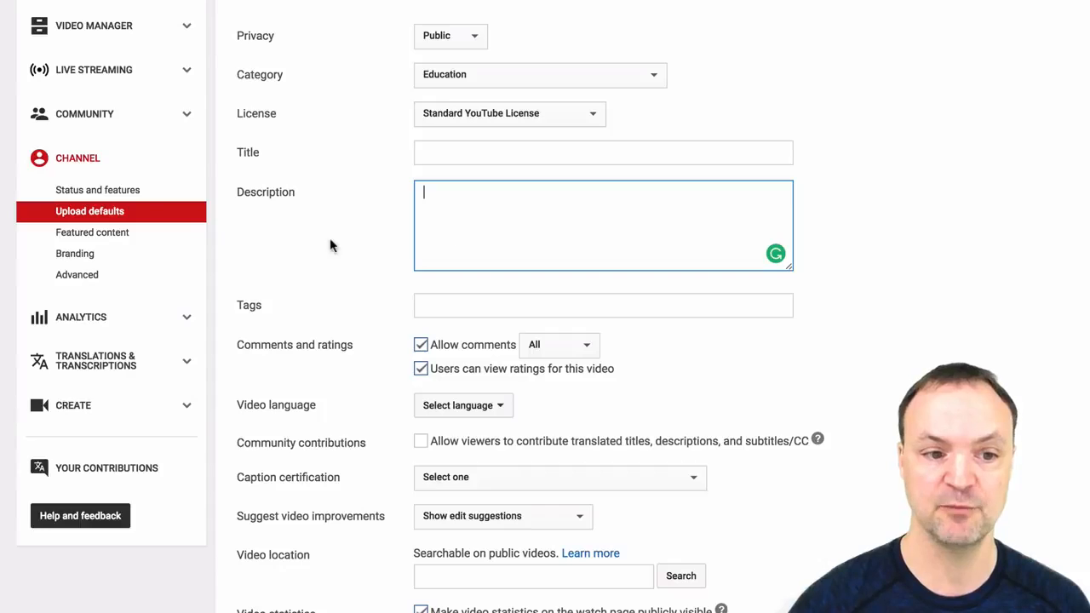
{"action": "scroll", "coordinate": [340, 243], "scroll_direction": "down", "scroll_amount": 1}
{"action": "left_click", "coordinate": [474, 279]}
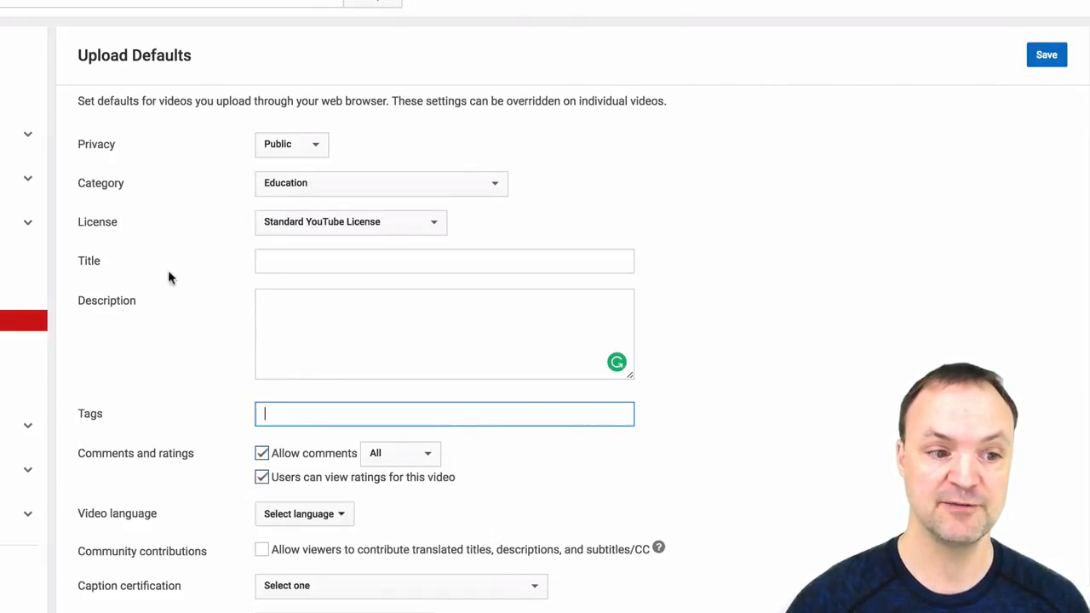
{"action": "scroll", "coordinate": [72, 358], "scroll_direction": "down", "scroll_amount": 1}
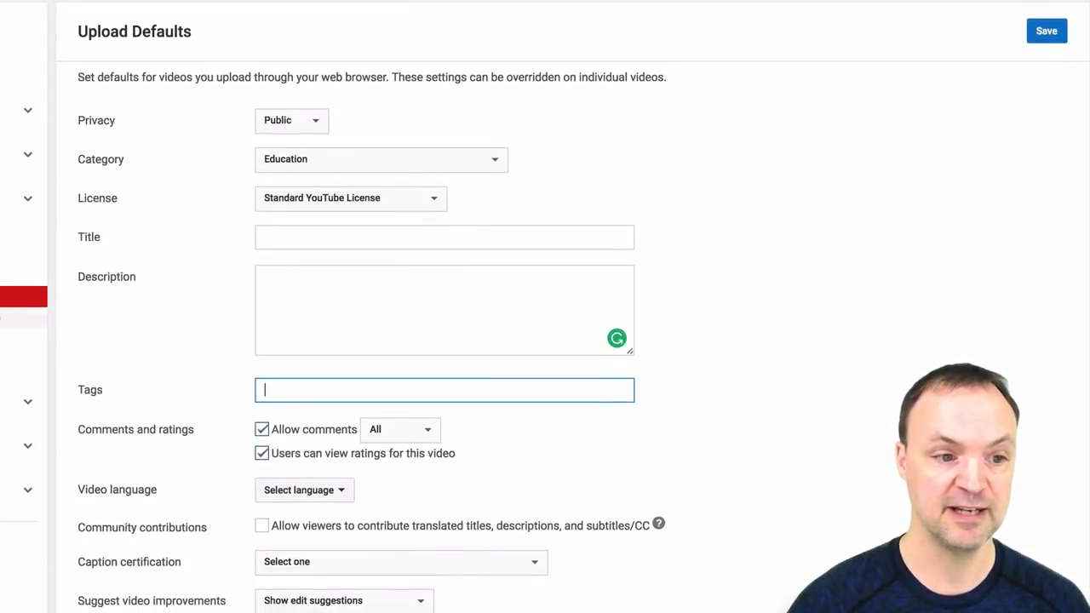
{"action": "left_click", "coordinate": [8, 318]}
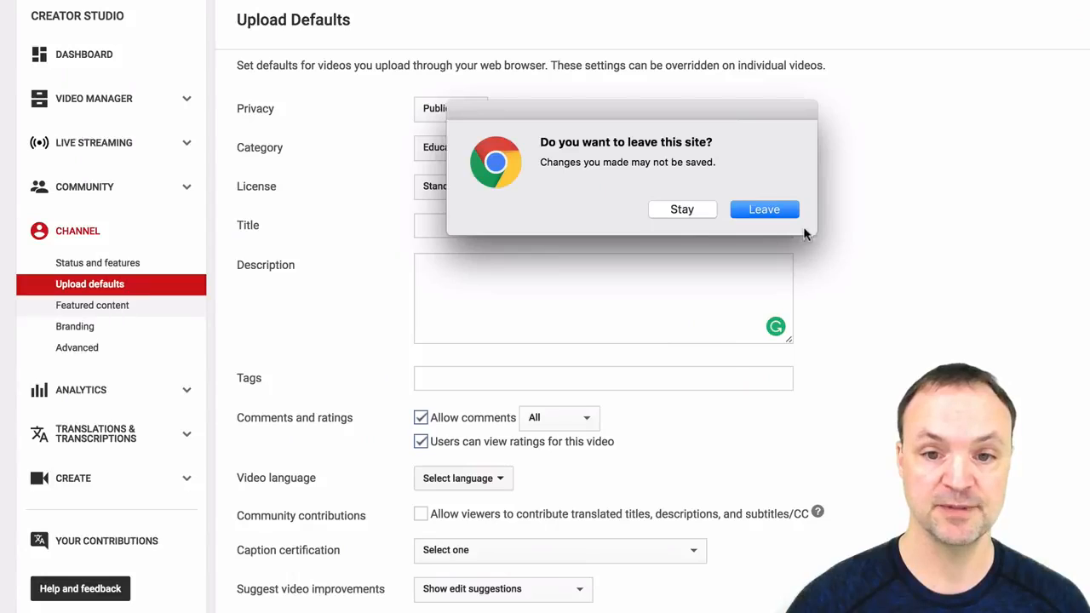
- Leave the unsaved upload defaults and go via Branding to Advanced settings showing Country Canada
{"action": "left_click", "coordinate": [762, 209]}
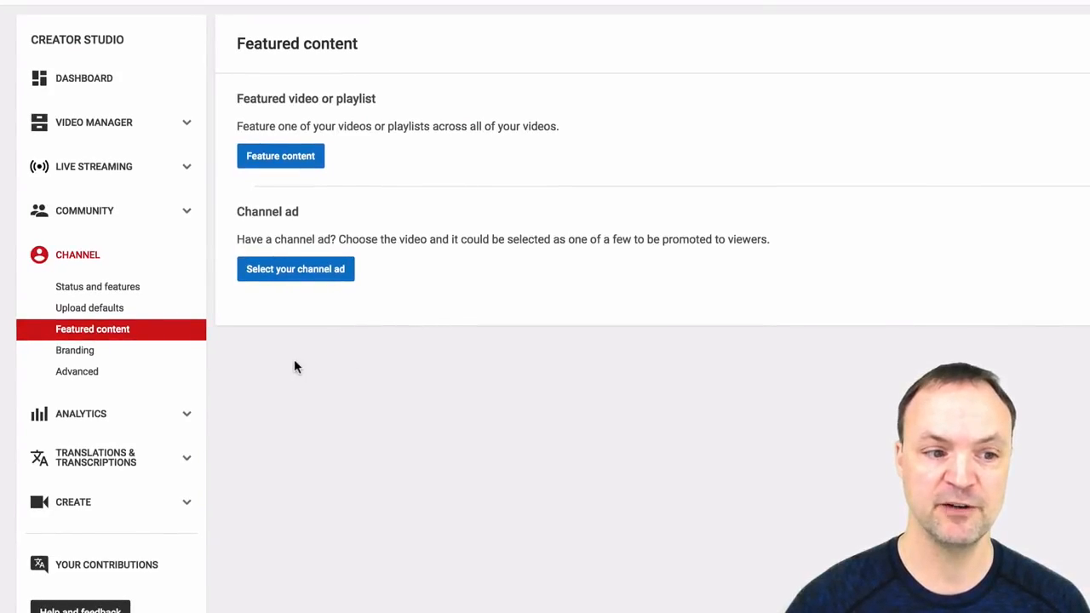
{"action": "left_click", "coordinate": [124, 355]}
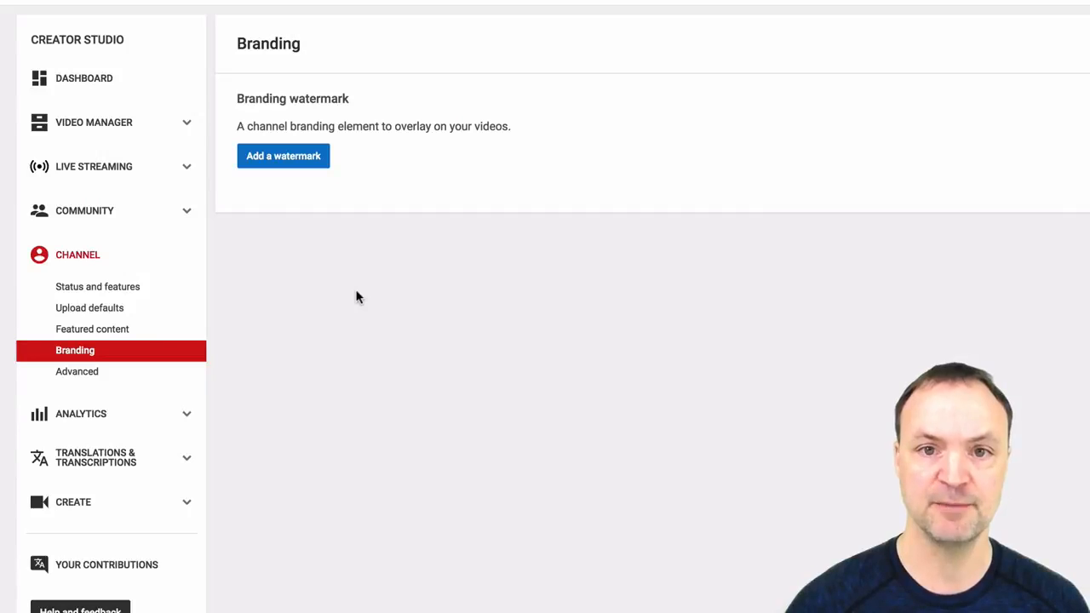
{"action": "left_click", "coordinate": [98, 373]}
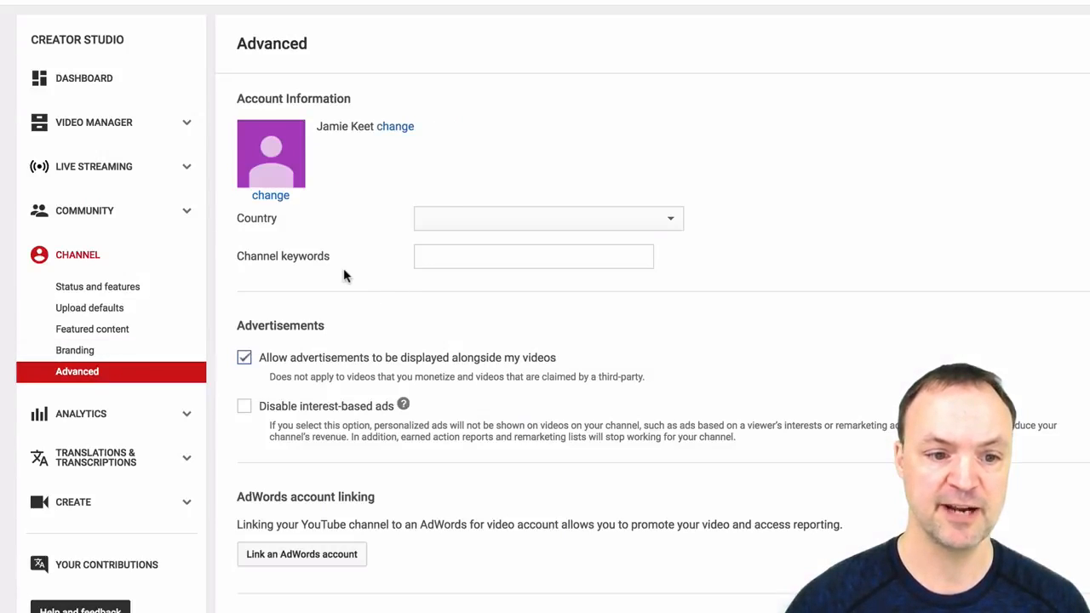
{"action": "scroll", "coordinate": [345, 275], "scroll_direction": "down", "scroll_amount": 1}
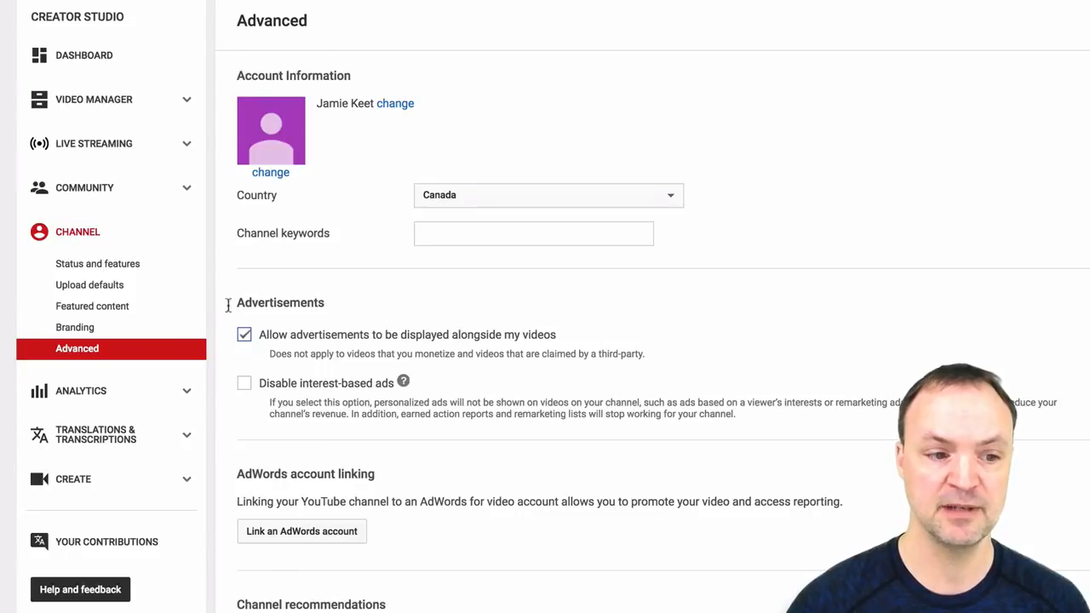
{"action": "scroll", "coordinate": [27, 340], "scroll_direction": "down", "scroll_amount": 1}
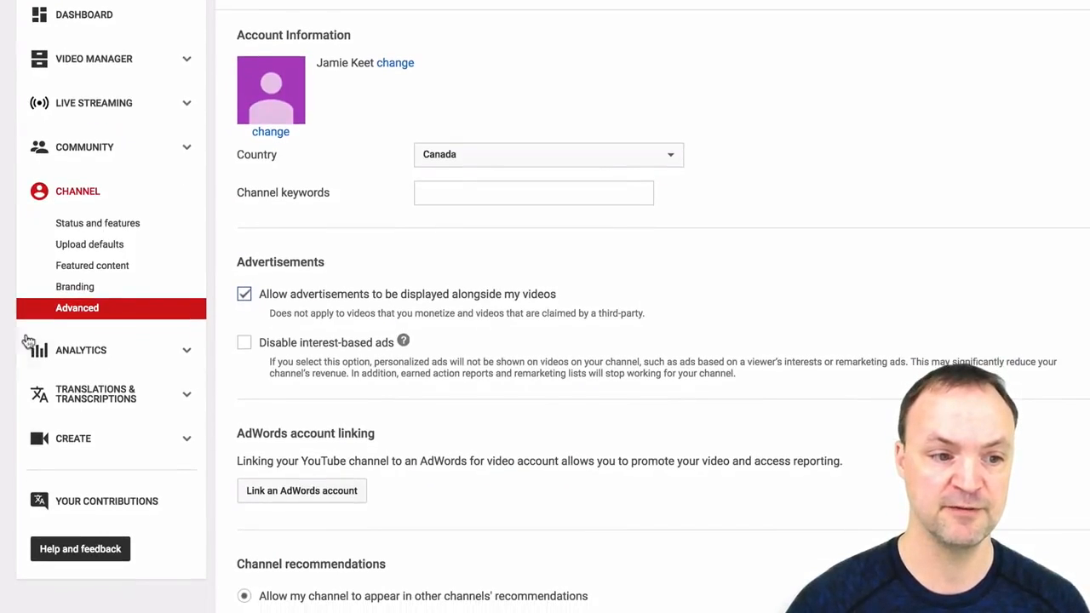
- Scroll through the Analytics overview, then open the free music Audio Library
{"action": "left_click", "coordinate": [78, 356]}
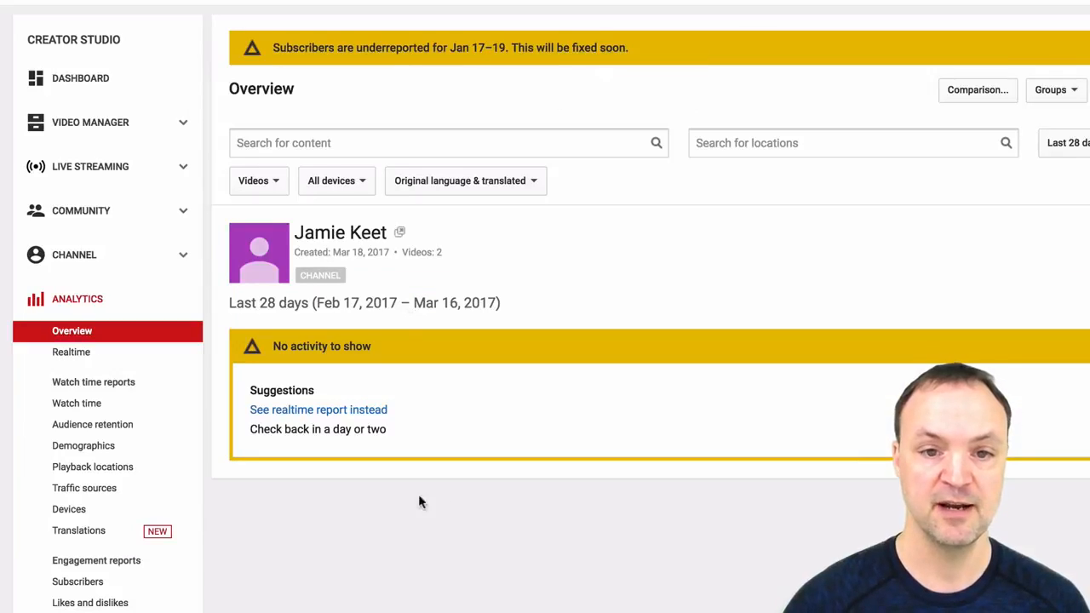
{"action": "scroll", "coordinate": [408, 535], "scroll_direction": "down", "scroll_amount": 1}
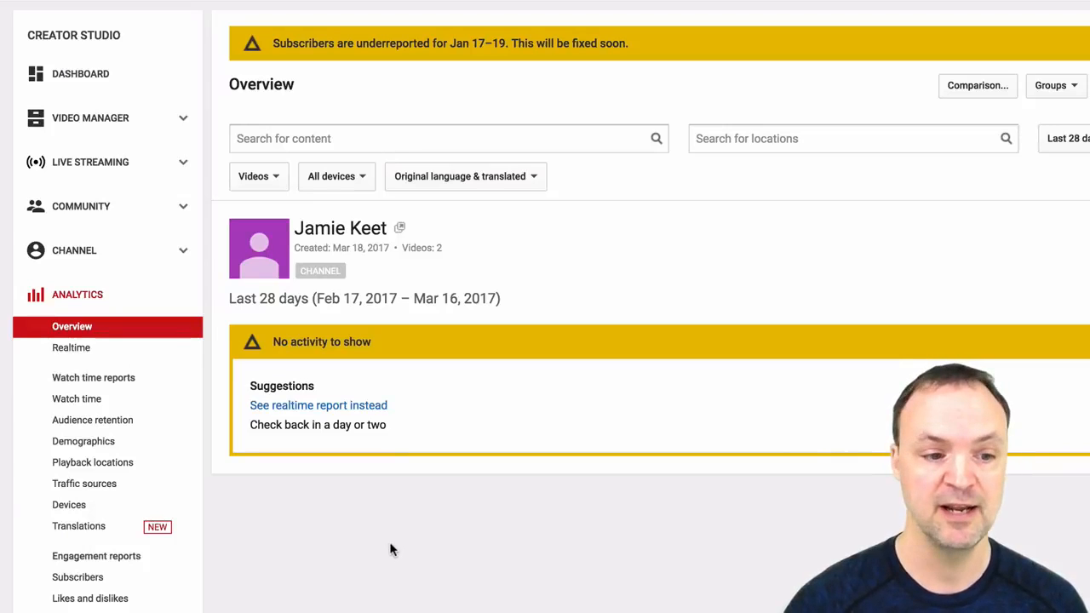
{"action": "scroll", "coordinate": [377, 535], "scroll_direction": "down", "scroll_amount": 1}
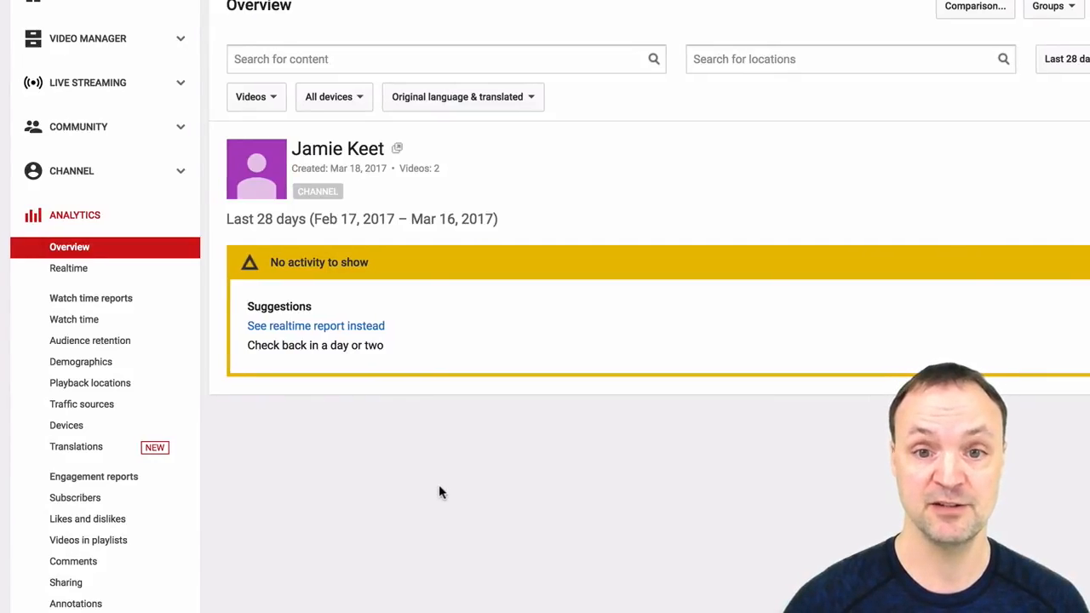
{"action": "scroll", "coordinate": [462, 479], "scroll_direction": "up", "scroll_amount": 1}
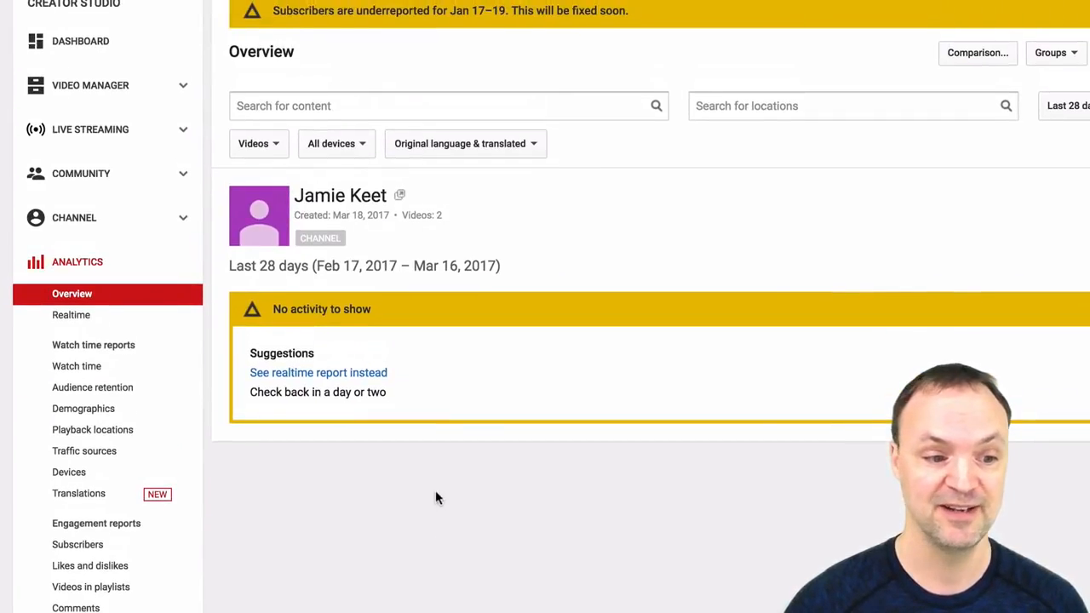
{"action": "scroll", "coordinate": [435, 487], "scroll_direction": "down", "scroll_amount": 1}
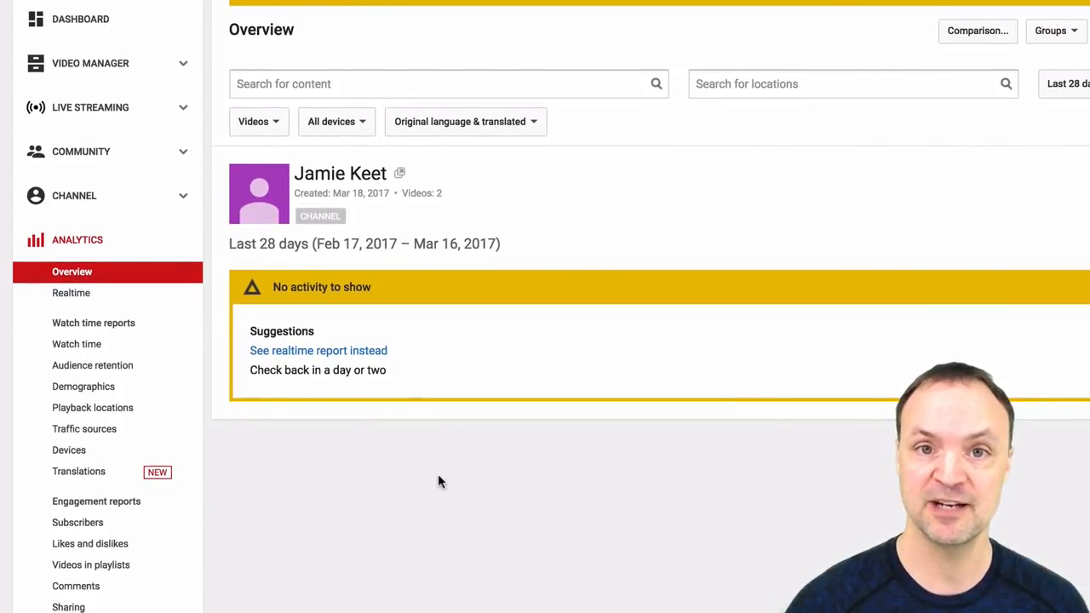
{"action": "scroll", "coordinate": [385, 489], "scroll_direction": "down", "scroll_amount": 2}
{"action": "scroll", "coordinate": [414, 511], "scroll_direction": "down", "scroll_amount": 1}
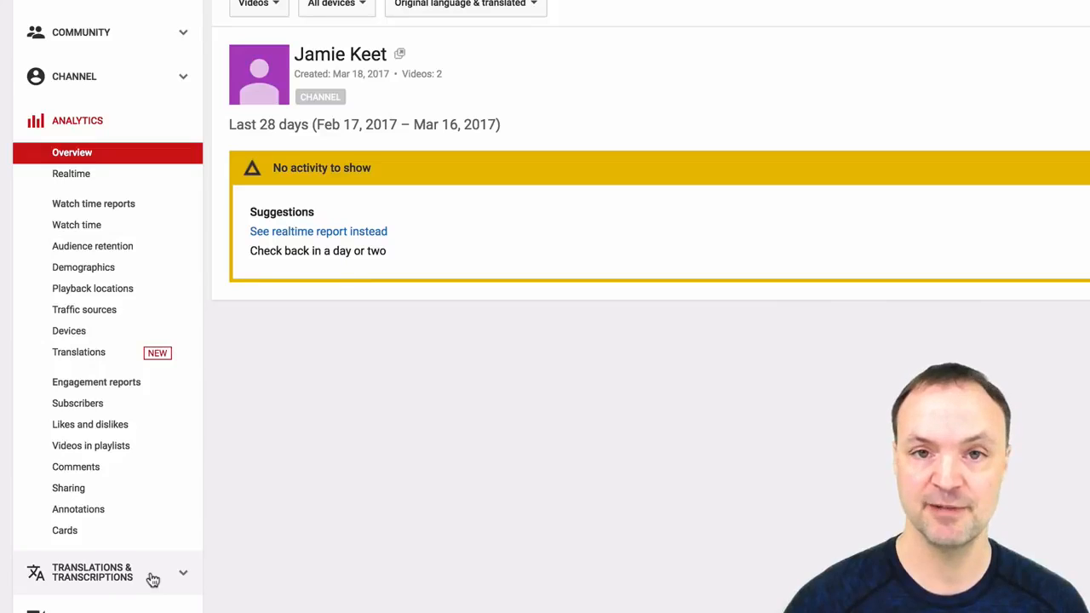
{"action": "scroll", "coordinate": [277, 537], "scroll_direction": "down", "scroll_amount": 2}
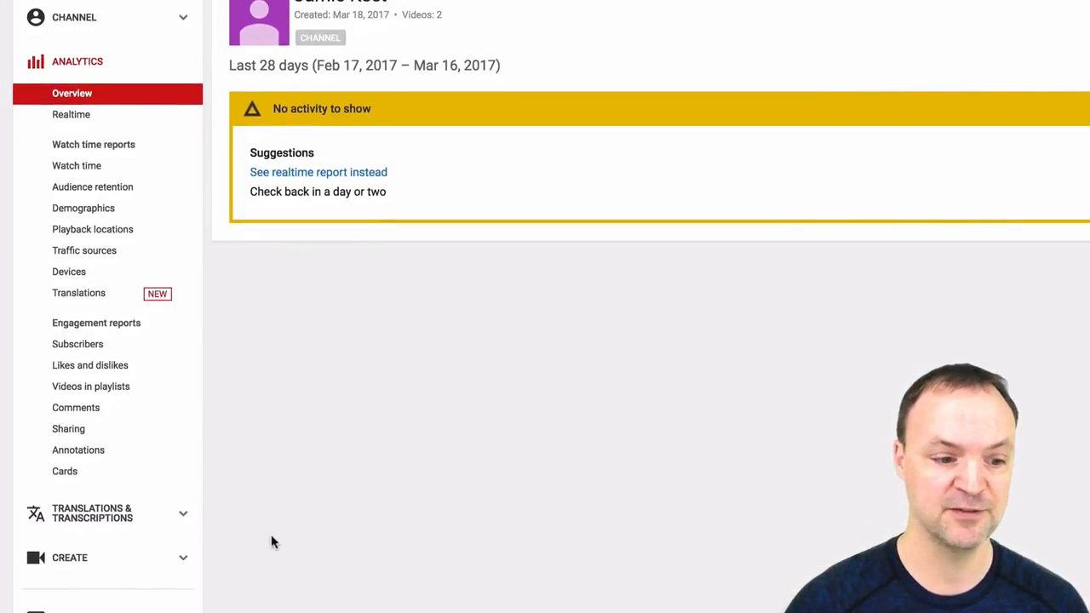
{"action": "left_click", "coordinate": [109, 560]}
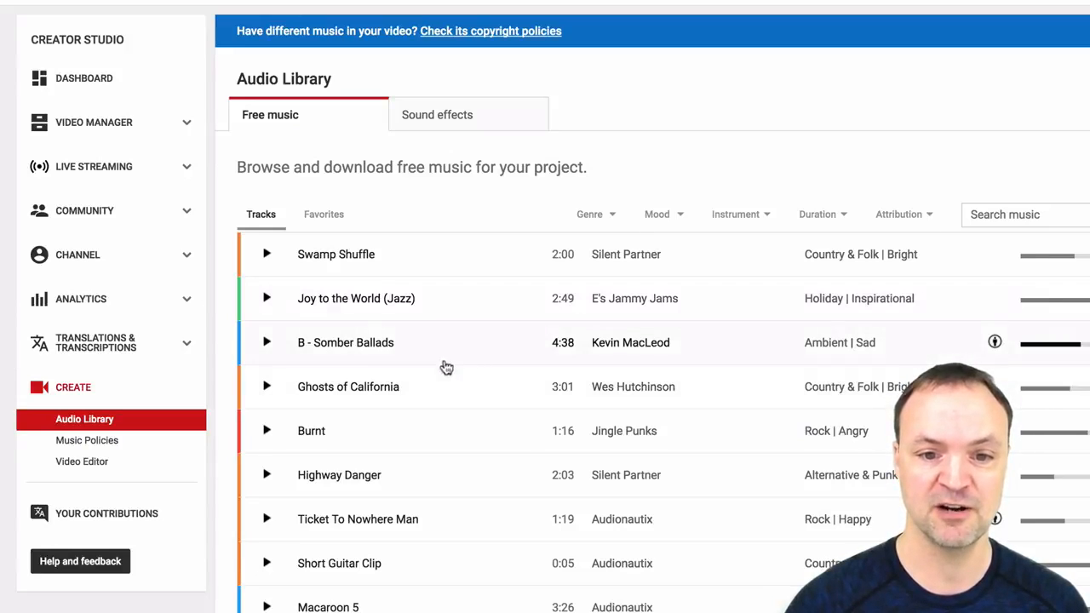
- Expand the license terms for B - Somber Ballads, then open the Video Editor's My Edited Video project
{"action": "left_click", "coordinate": [513, 359]}
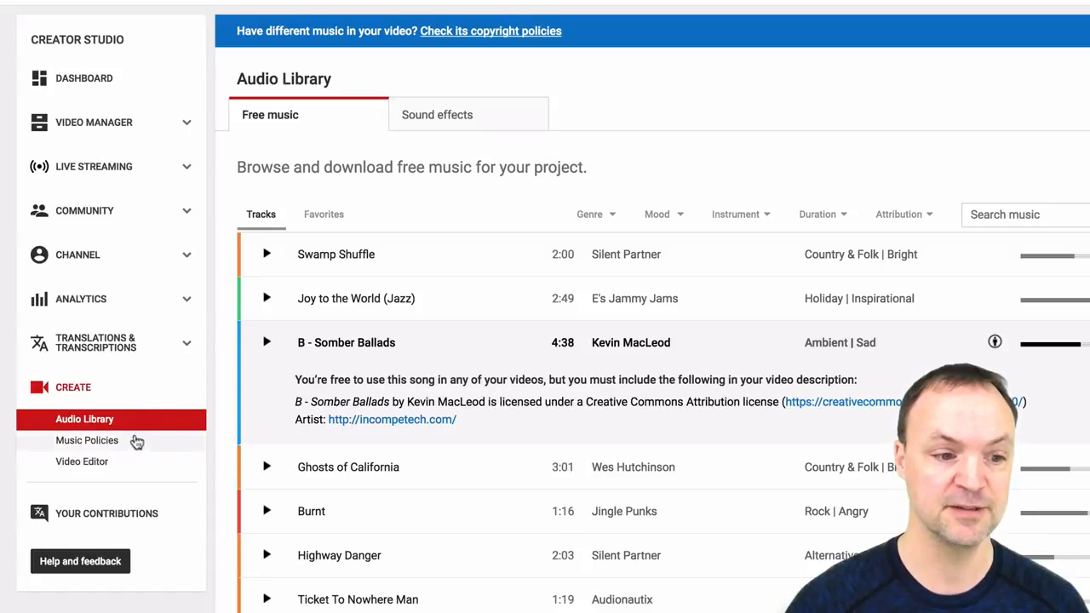
{"action": "left_click", "coordinate": [104, 463]}
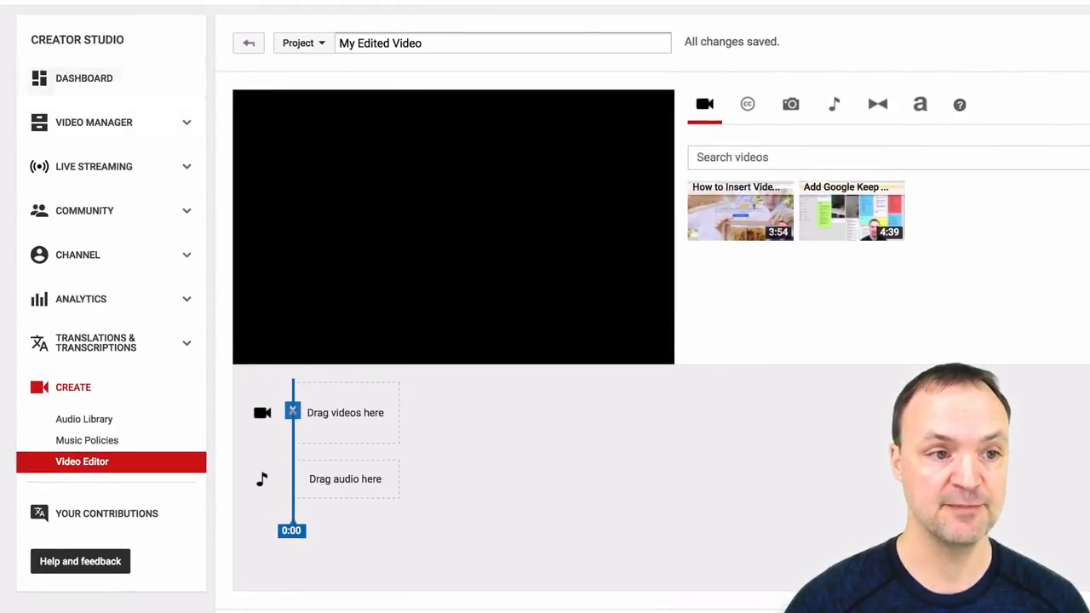
- Go back to the Creator Studio dashboard and scroll briefly through it
{"action": "left_click", "coordinate": [83, 77]}
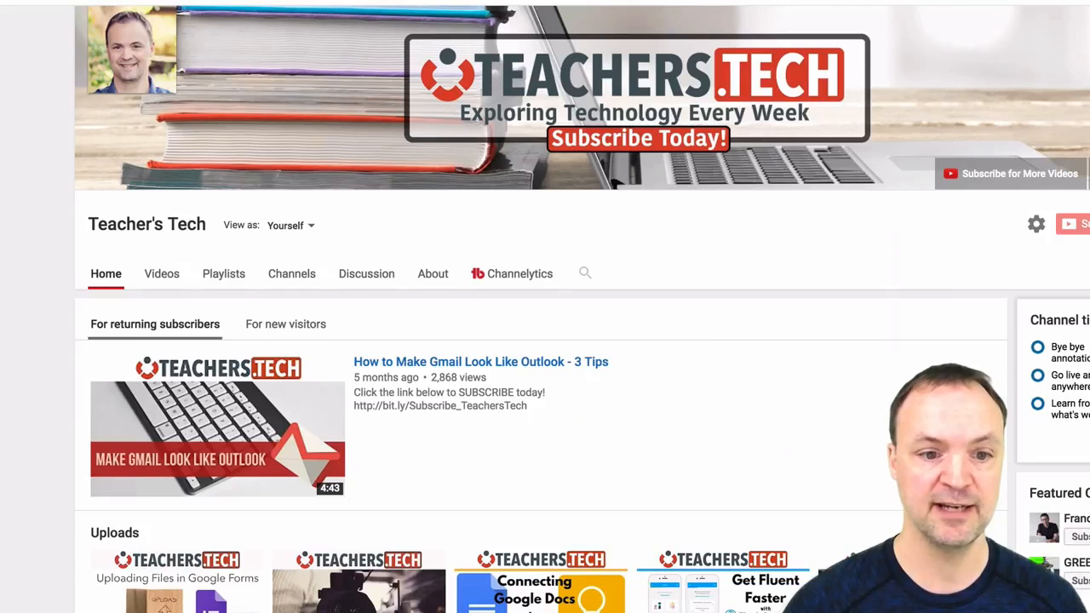
{"action": "scroll", "coordinate": [545, 306], "scroll_direction": "down", "scroll_amount": 1}
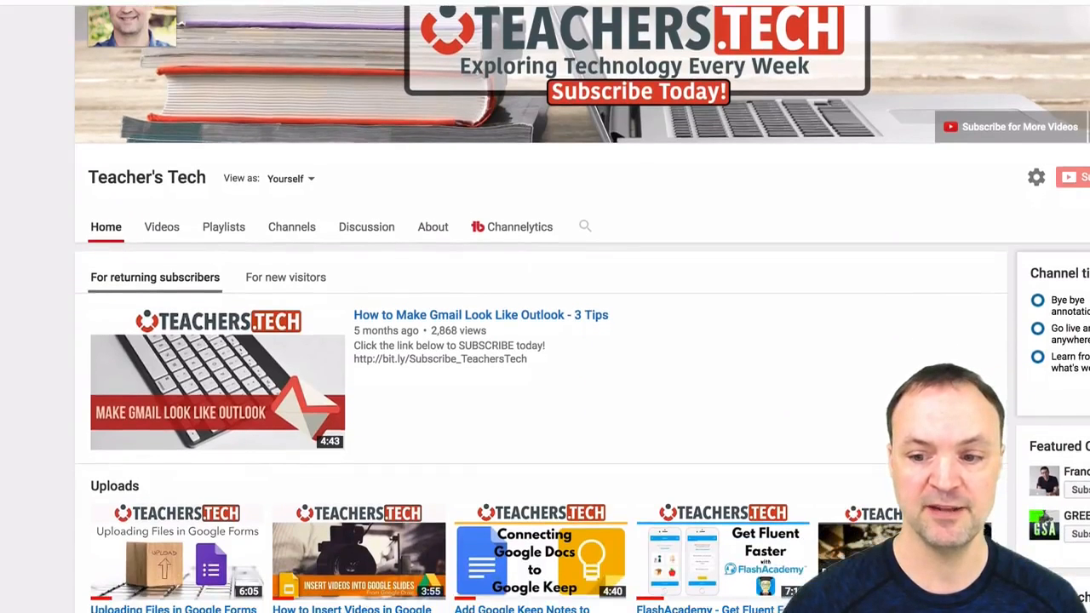
{"action": "scroll", "coordinate": [545, 307], "scroll_direction": "up", "scroll_amount": 2}
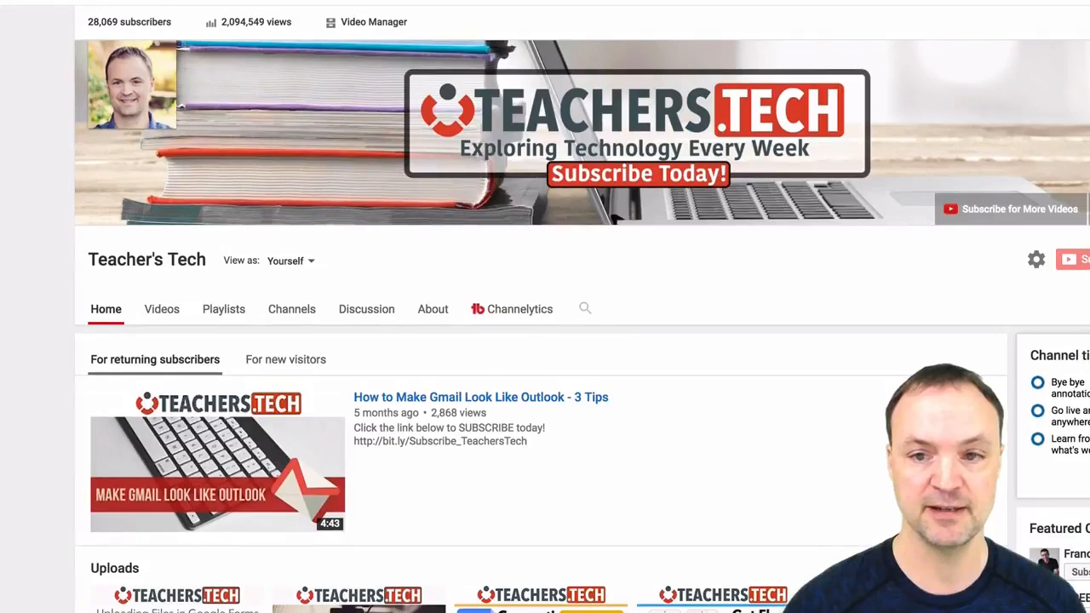
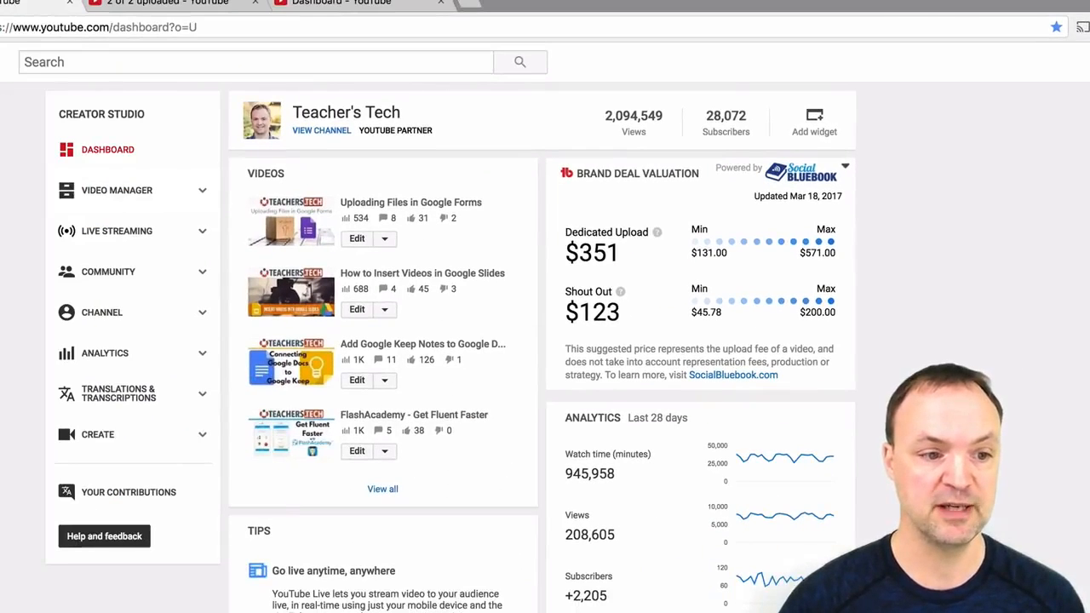
- Open Analytics and scroll through the last-28-days Overview charts and Top 10 Videos
{"action": "scroll", "coordinate": [545, 330], "scroll_direction": "down", "scroll_amount": 2}
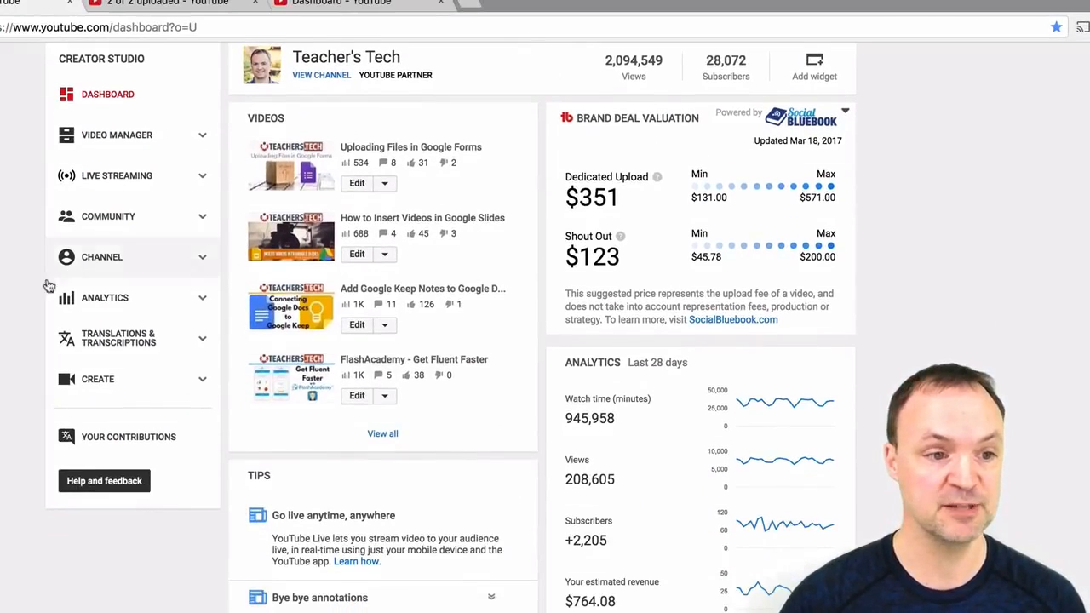
{"action": "left_click", "coordinate": [122, 298]}
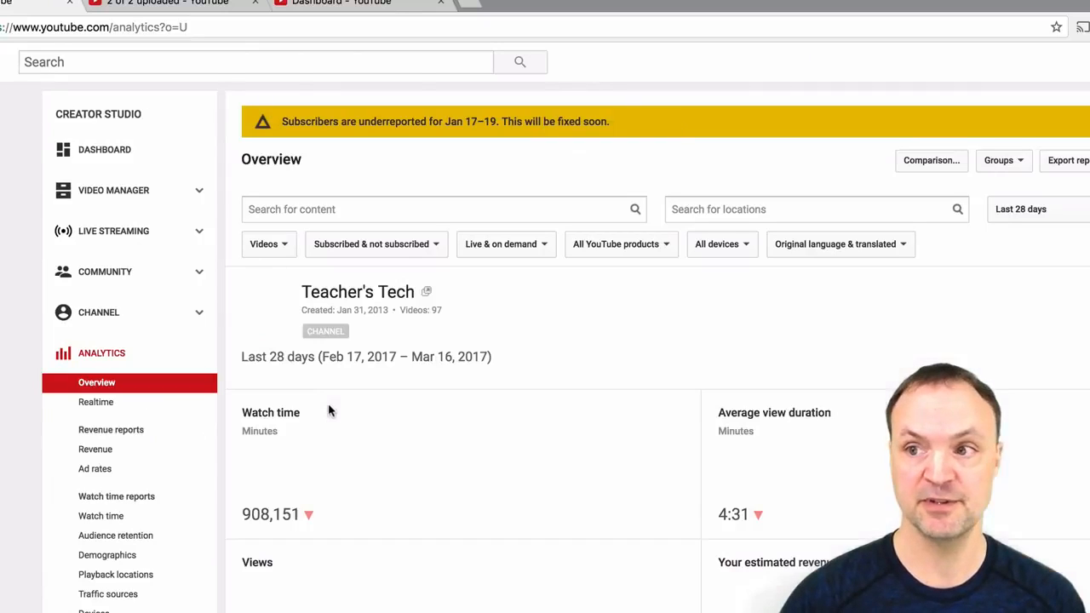
{"action": "scroll", "coordinate": [633, 342], "scroll_direction": "down", "scroll_amount": 3}
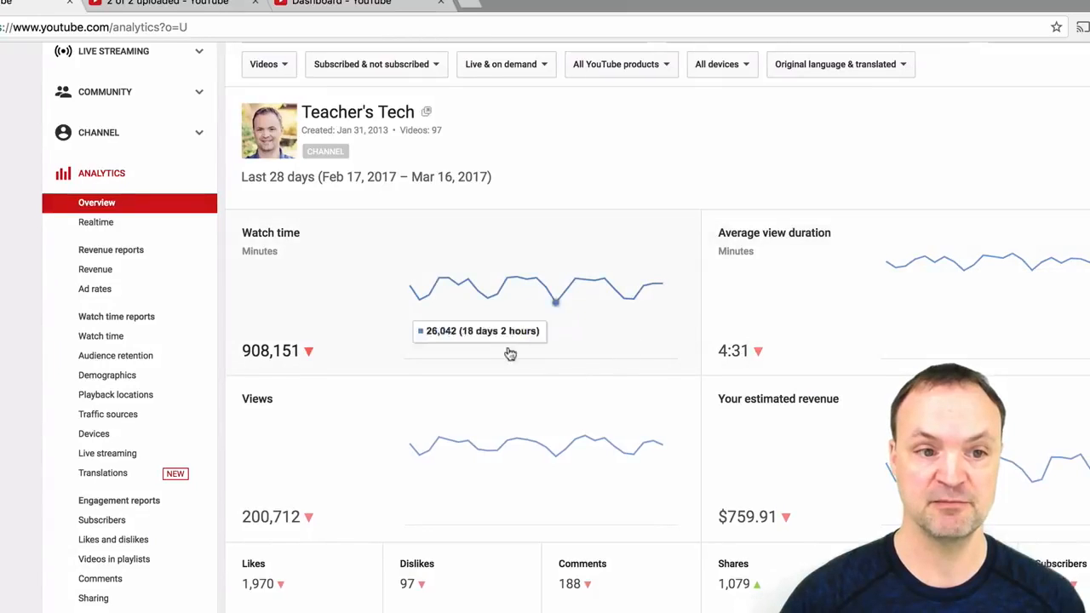
{"action": "scroll", "coordinate": [445, 350], "scroll_direction": "down", "scroll_amount": 2}
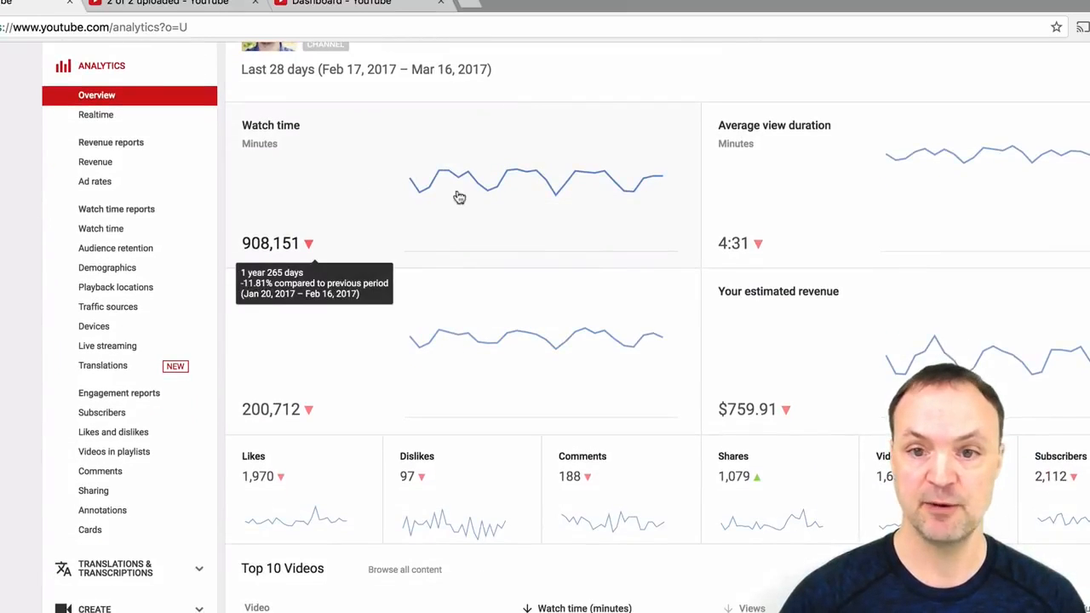
{"action": "mouse_move", "coordinate": [740, 257]}
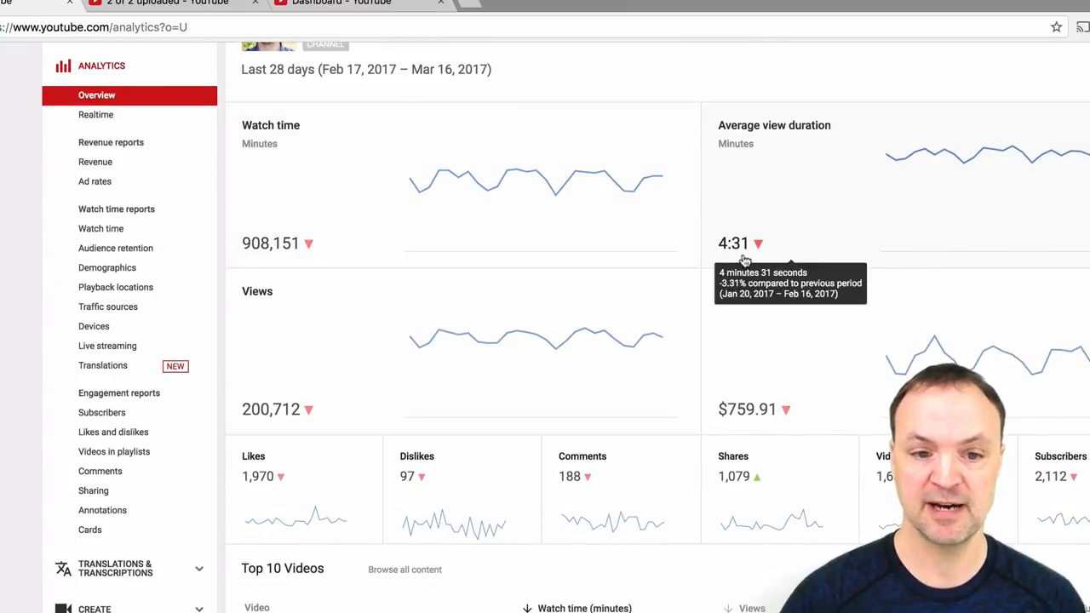
{"action": "scroll", "coordinate": [734, 256], "scroll_direction": "down", "scroll_amount": 1}
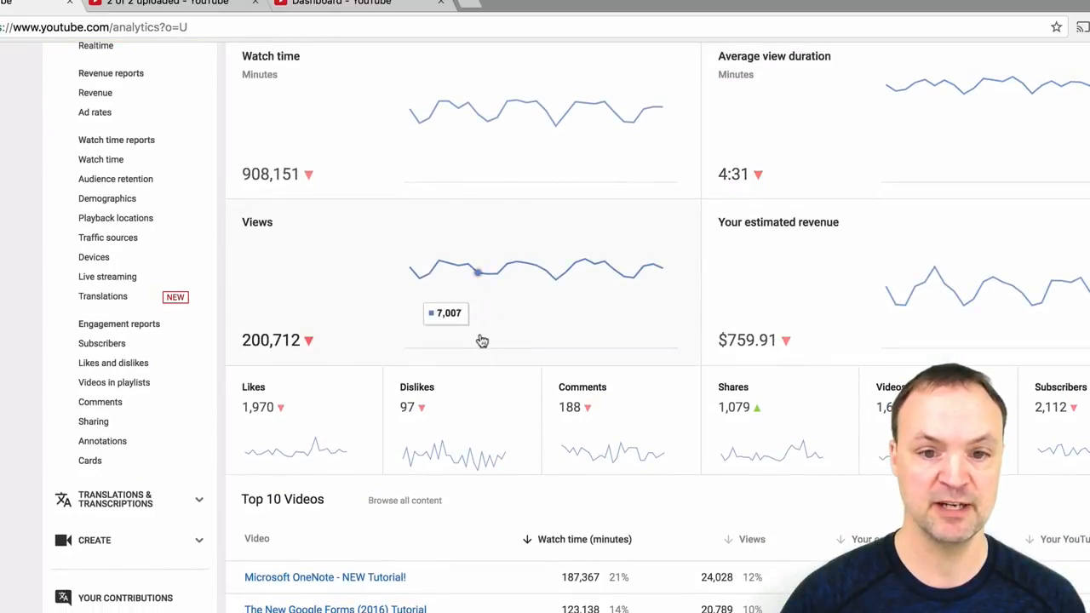
{"action": "scroll", "coordinate": [479, 338], "scroll_direction": "down", "scroll_amount": 2}
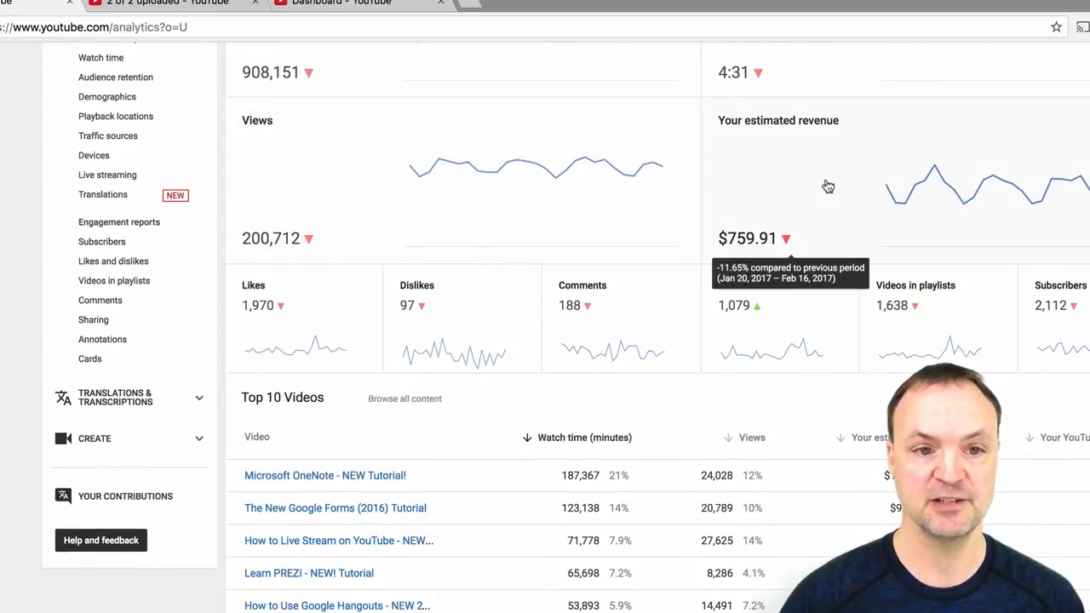
{"action": "scroll", "coordinate": [724, 187], "scroll_direction": "down", "scroll_amount": 1}
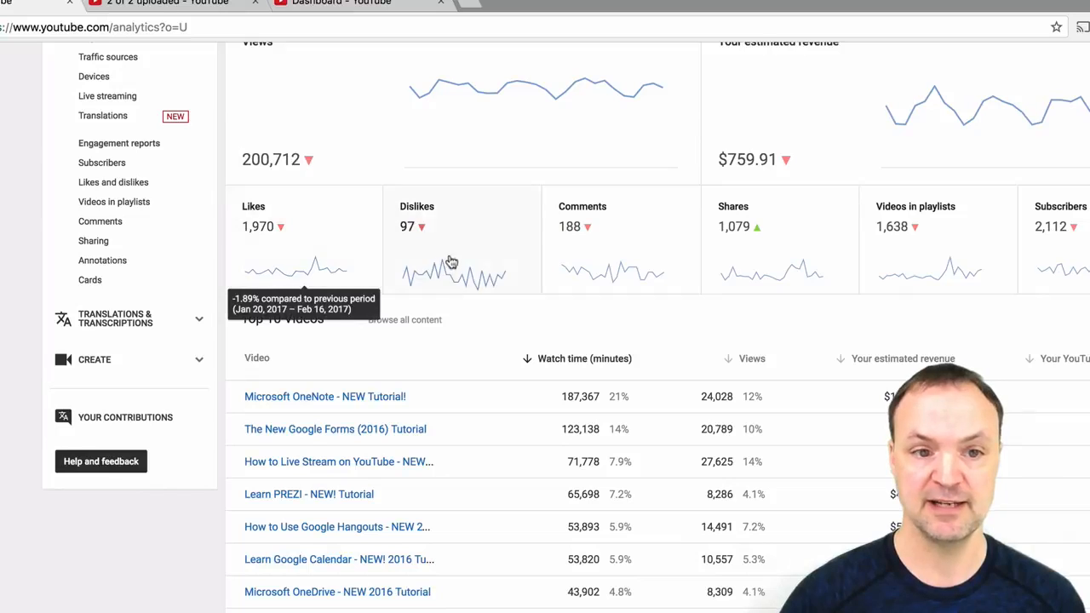
{"action": "scroll", "coordinate": [452, 419], "scroll_direction": "down", "scroll_amount": 3}
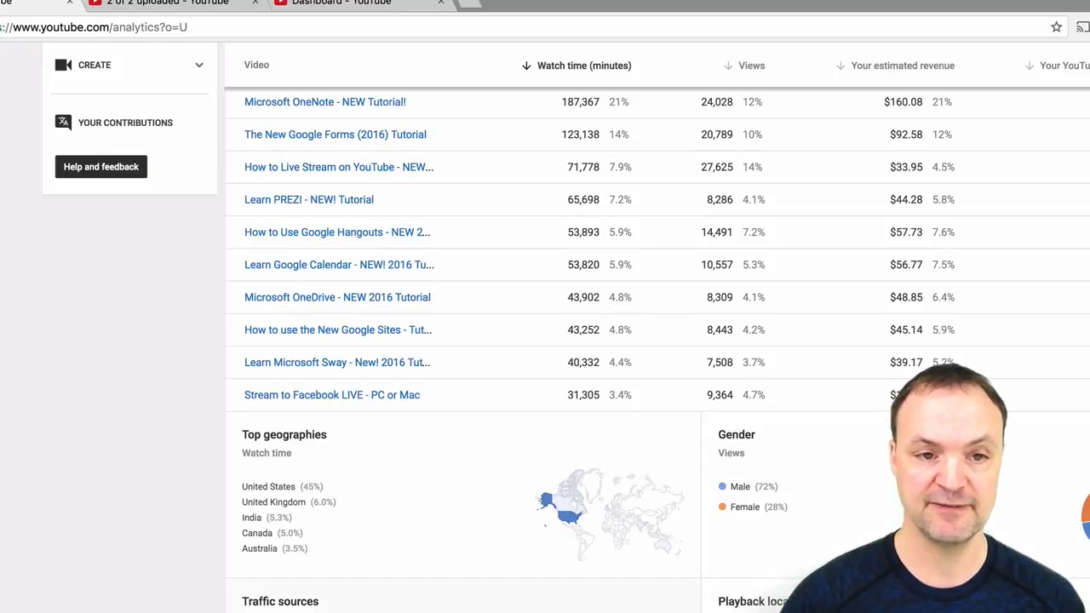
{"action": "scroll", "coordinate": [554, 500], "scroll_direction": "up", "scroll_amount": 10}
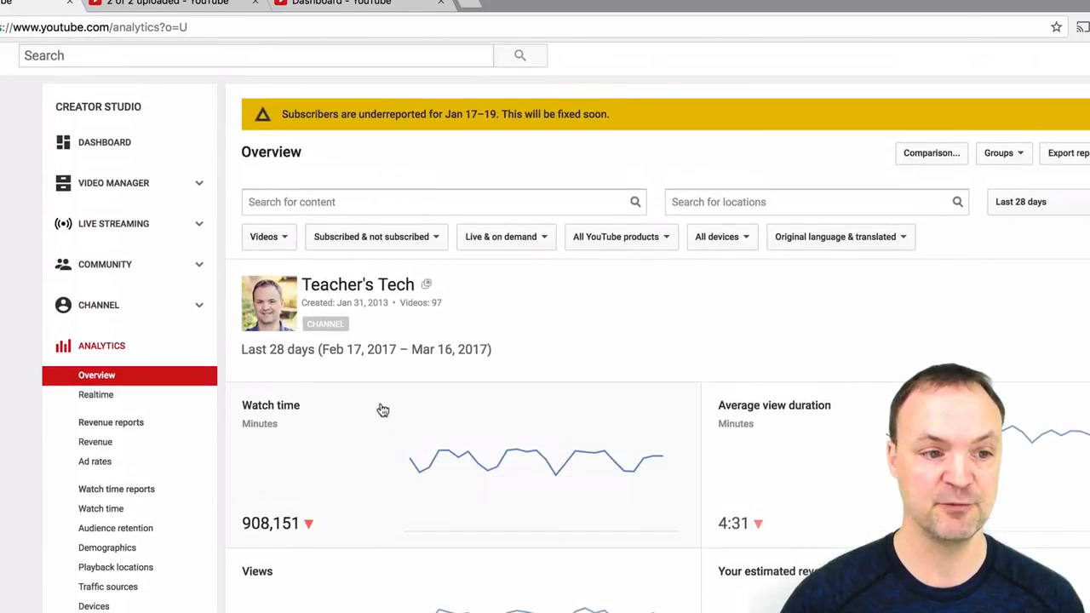
{"action": "scroll", "coordinate": [387, 400], "scroll_direction": "up", "scroll_amount": 1}
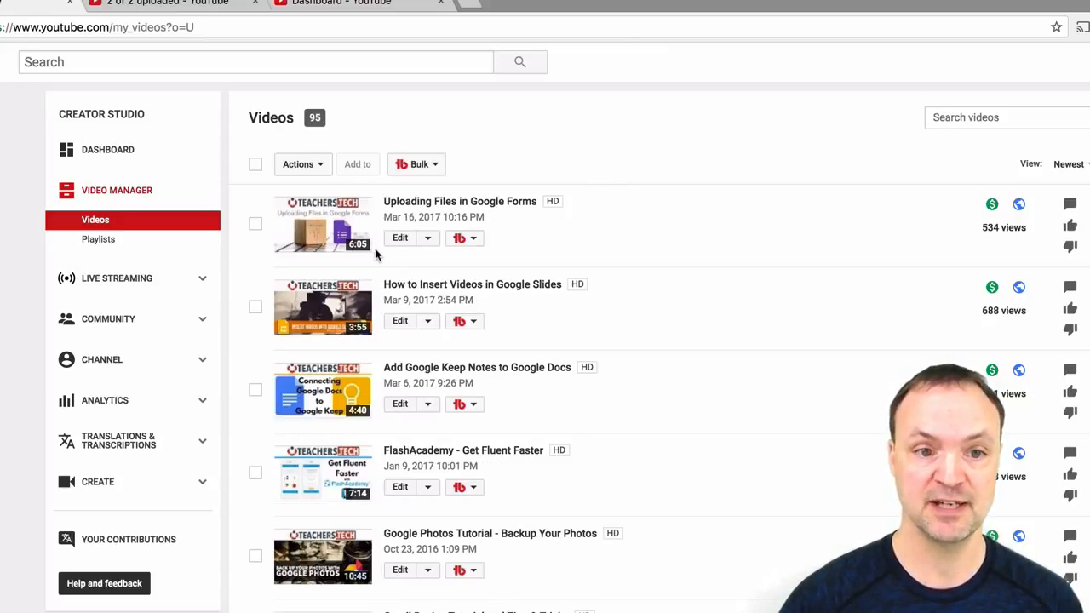
- Edit 'Uploading Files in Google Forms' and run TubeBuddy's Suggest on its tags
{"action": "left_click", "coordinate": [399, 240]}
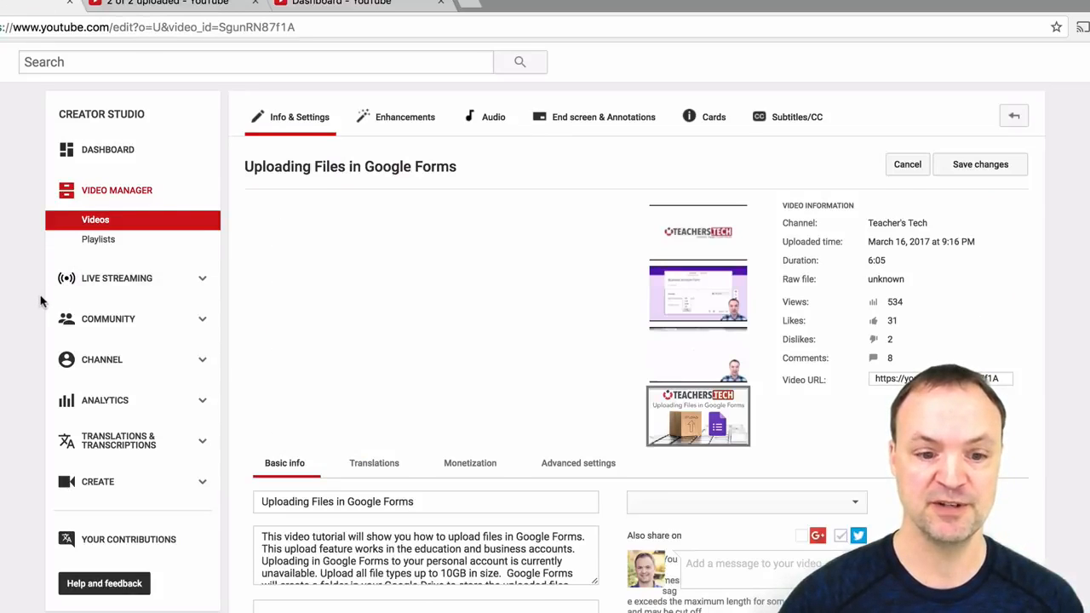
{"action": "scroll", "coordinate": [39, 300], "scroll_direction": "down", "scroll_amount": 2}
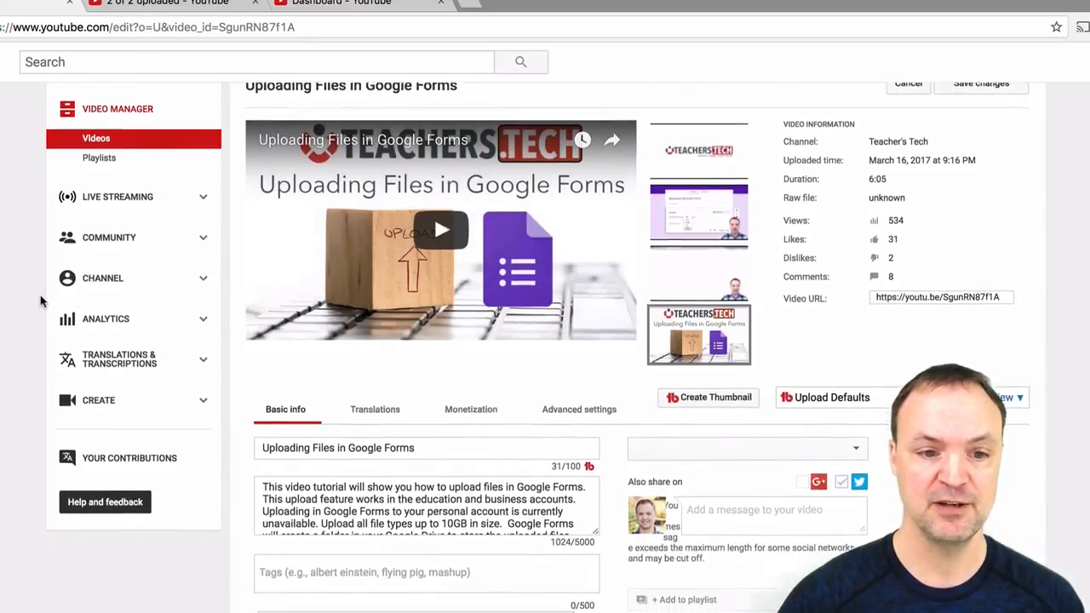
{"action": "scroll", "coordinate": [43, 301], "scroll_direction": "up", "scroll_amount": 1}
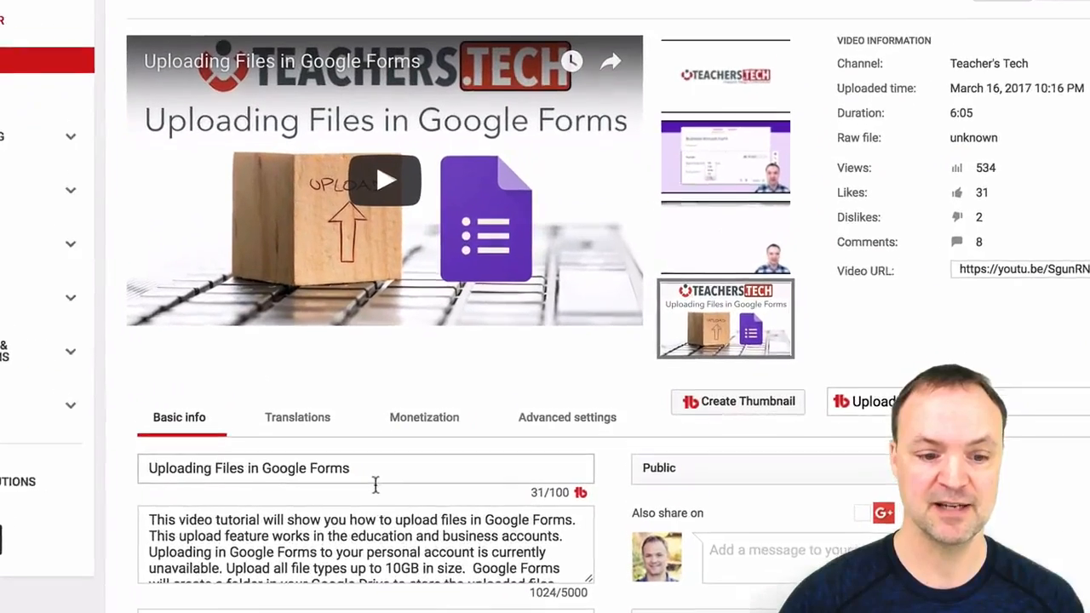
{"action": "scroll", "coordinate": [433, 478], "scroll_direction": "down", "scroll_amount": 5}
{"action": "scroll", "coordinate": [372, 484], "scroll_direction": "down", "scroll_amount": 3}
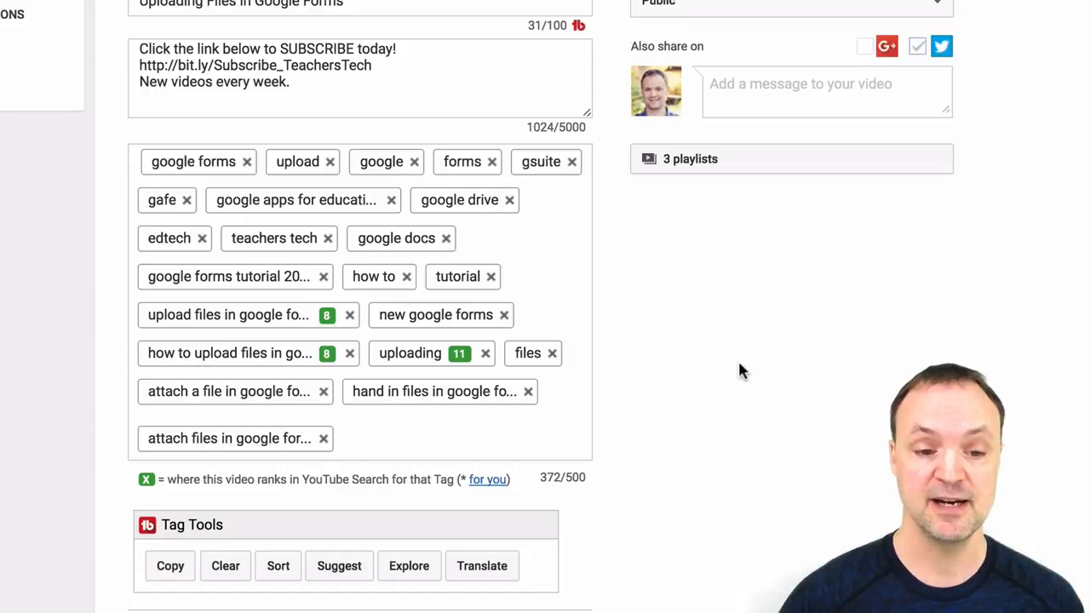
{"action": "scroll", "coordinate": [729, 377], "scroll_direction": "down", "scroll_amount": 1}
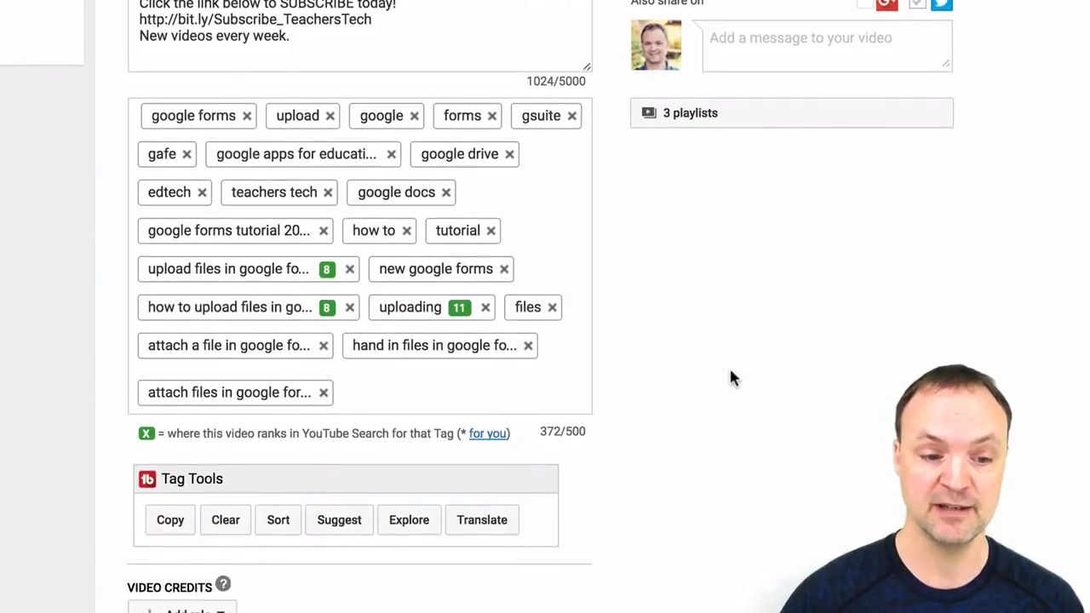
{"action": "left_click", "coordinate": [342, 536]}
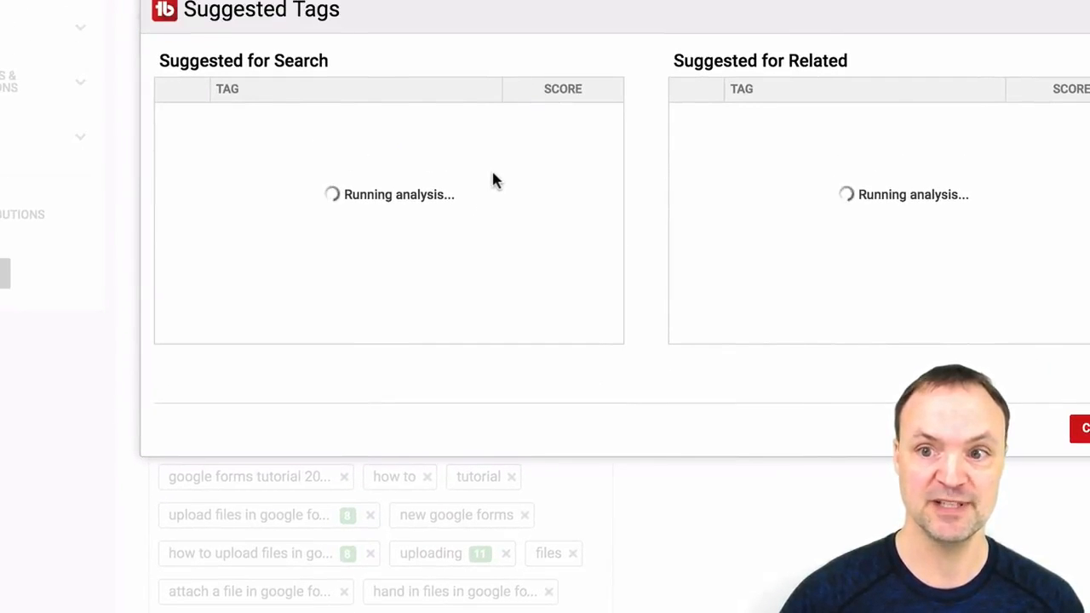
- Scroll the Suggested for Search tags, led by google, forms and upload
{"action": "scroll", "coordinate": [438, 174], "scroll_direction": "down", "scroll_amount": 5}
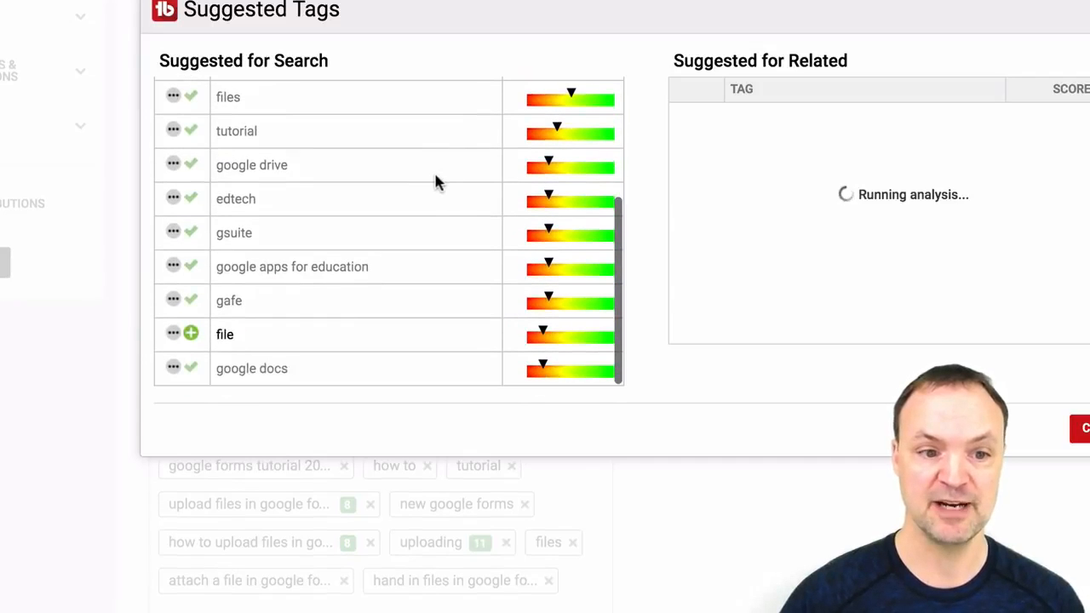
{"action": "scroll", "coordinate": [440, 177], "scroll_direction": "up", "scroll_amount": 5}
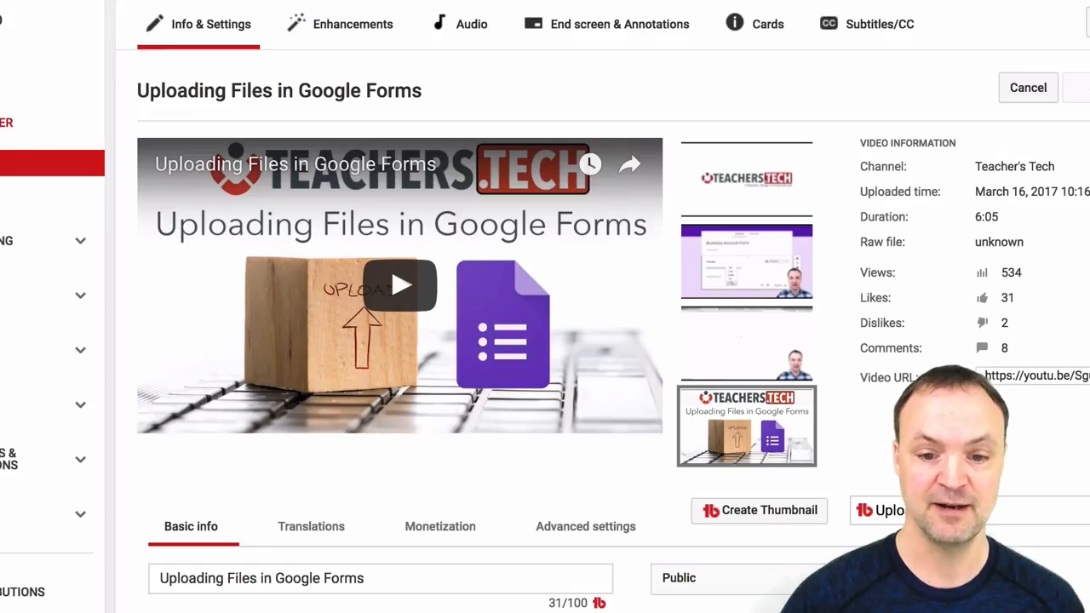
{"action": "scroll", "coordinate": [851, 341], "scroll_direction": "down", "scroll_amount": 5}
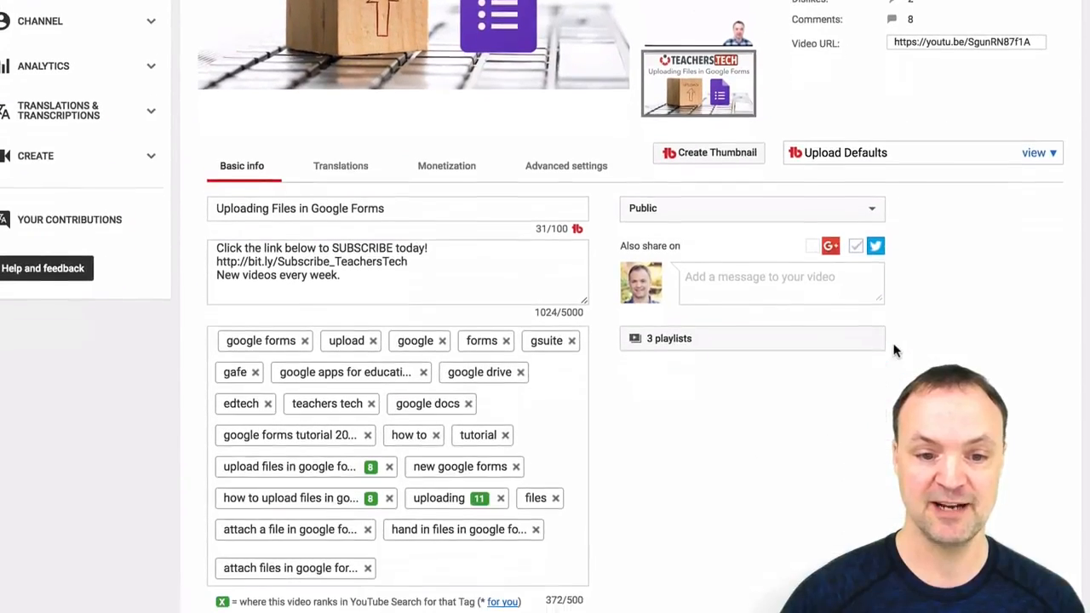
- Show the Monetization tab: ads on, with display and skippable video ads enabled
{"action": "left_click", "coordinate": [457, 161]}
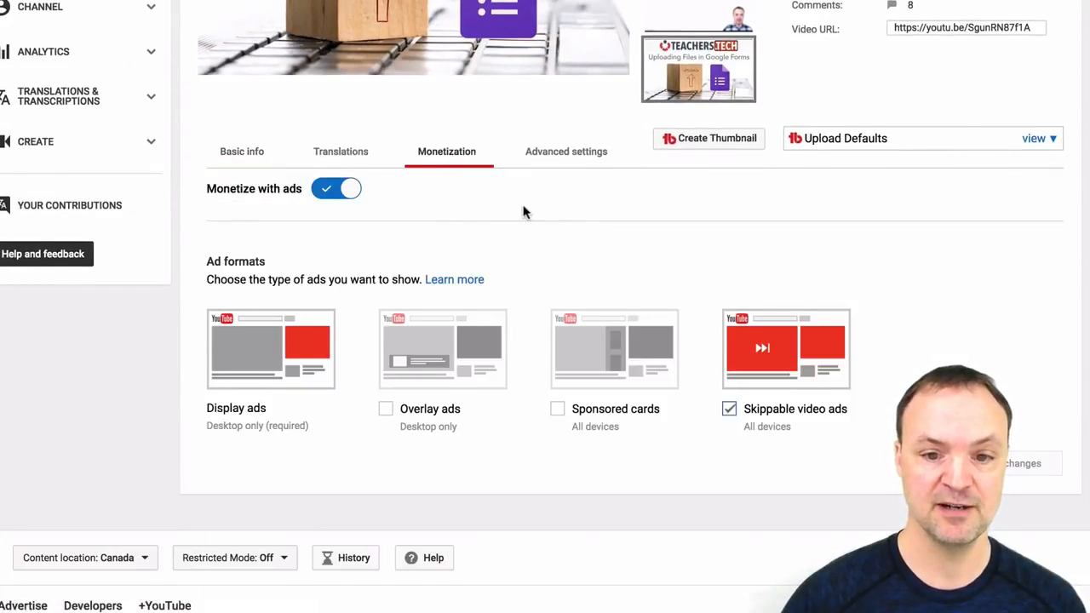
{"action": "scroll", "coordinate": [523, 212], "scroll_direction": "down", "scroll_amount": 1}
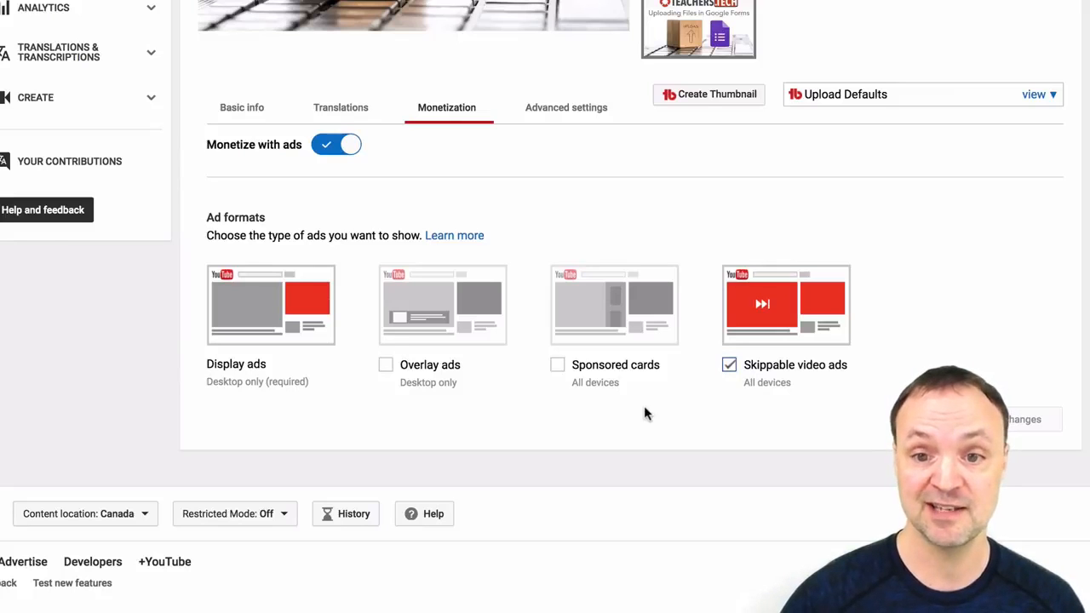
{"action": "scroll", "coordinate": [642, 247], "scroll_direction": "up", "scroll_amount": 3}
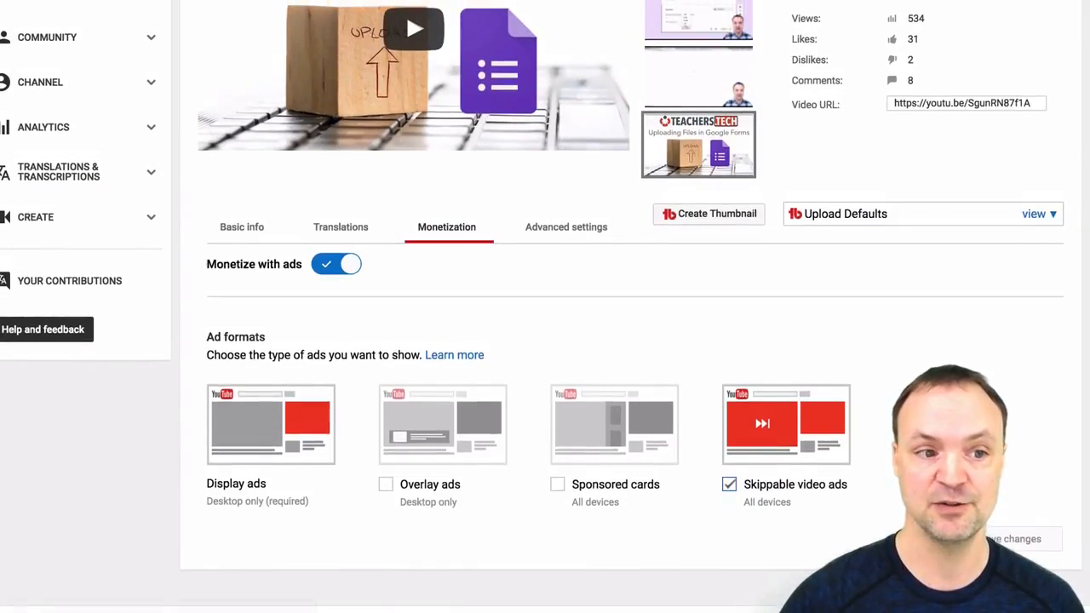
{"action": "scroll", "coordinate": [545, 306], "scroll_direction": "up", "scroll_amount": 1}
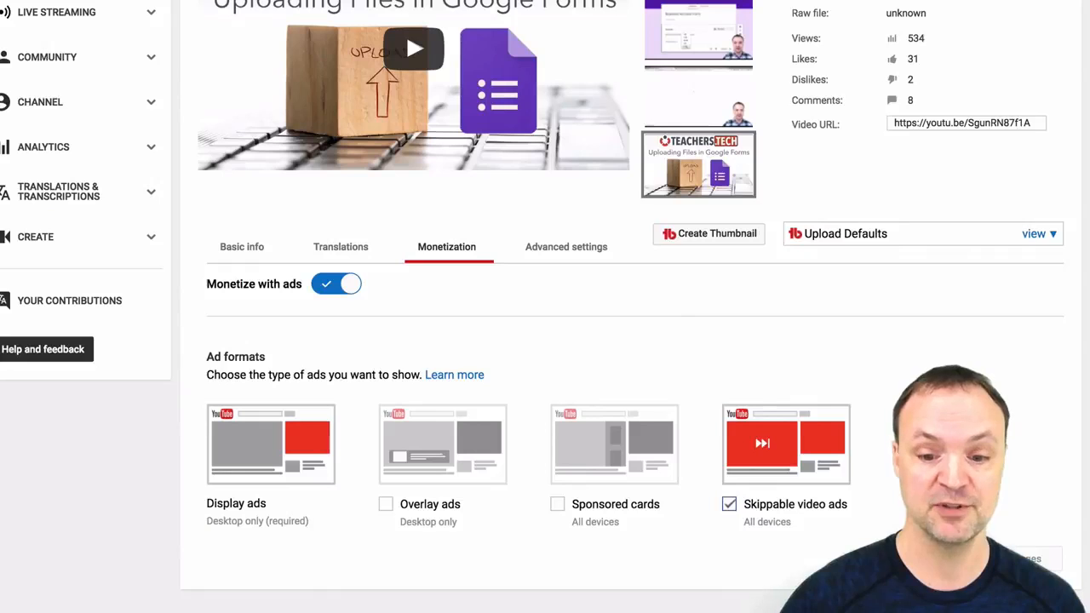